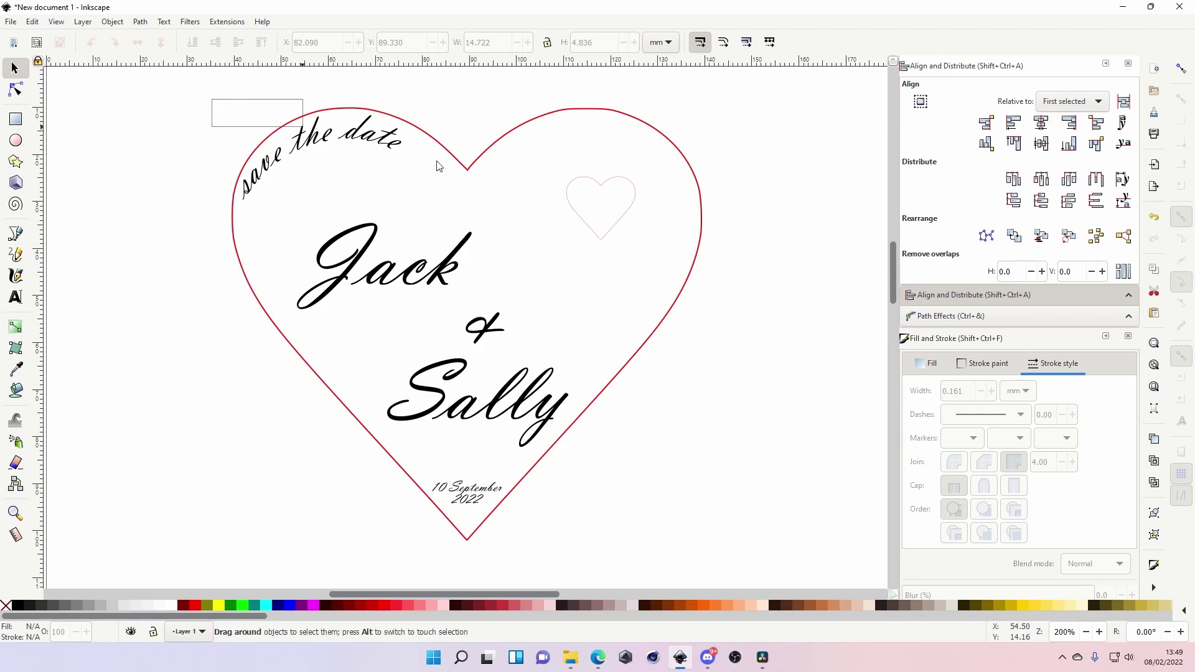
# - Examine the finished save-the-date design: the large heart outline, the small inner heart and the lettering
pyautogui.click(784, 266)
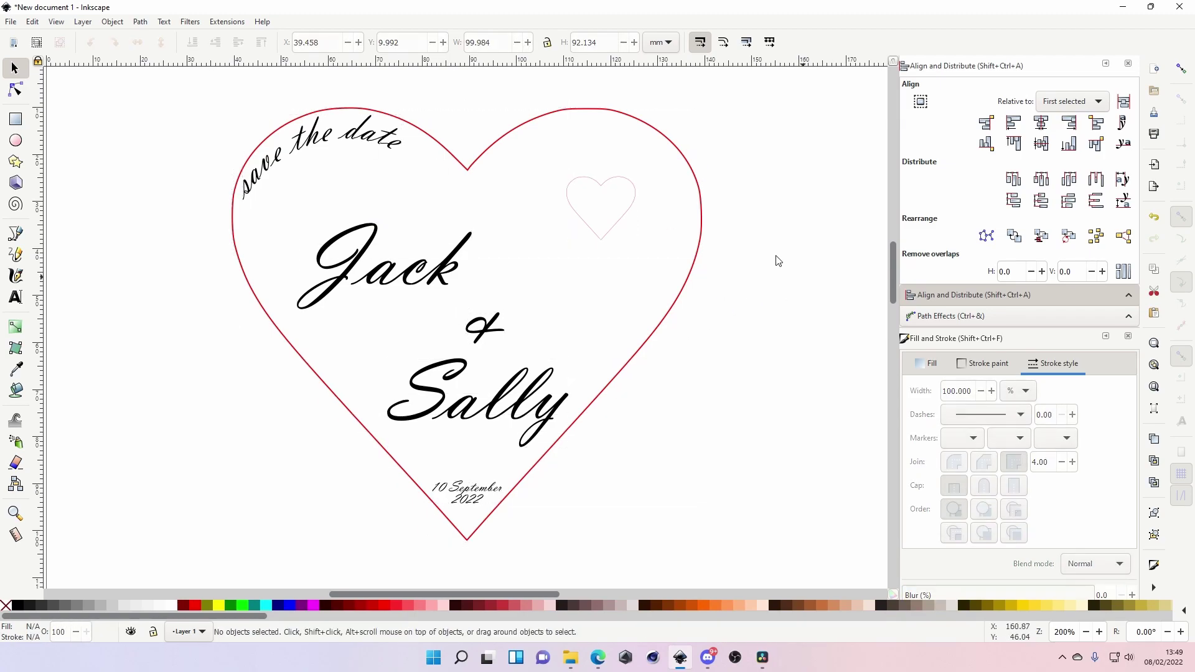
pyautogui.click(702, 193)
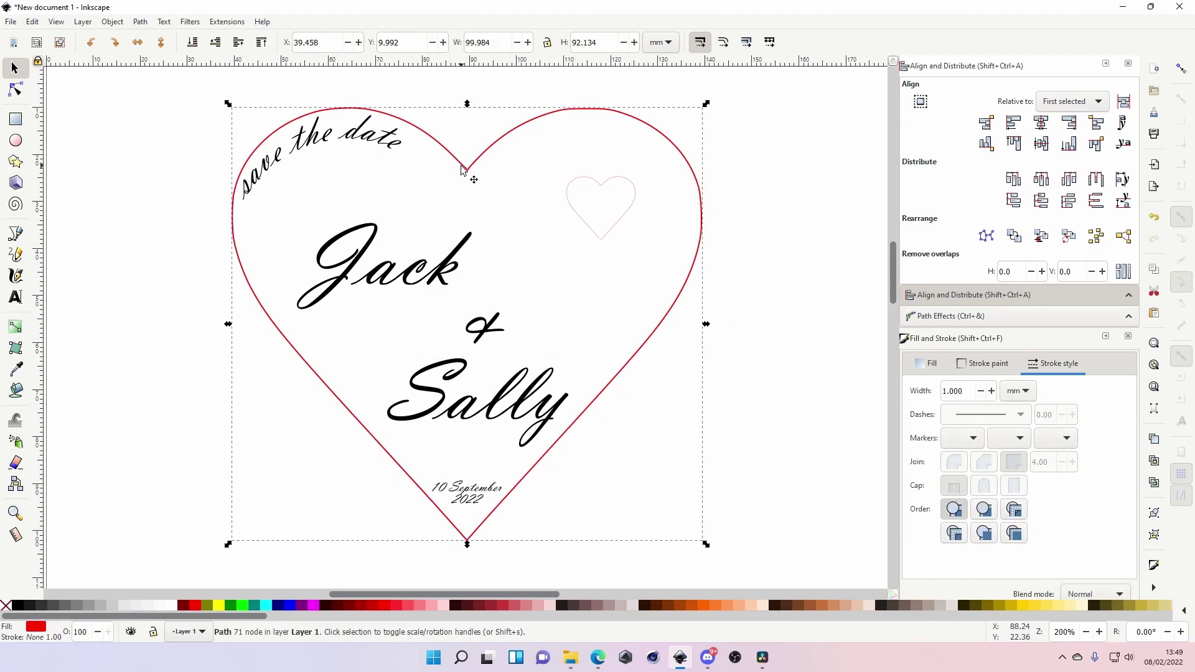
pyautogui.click(596, 186)
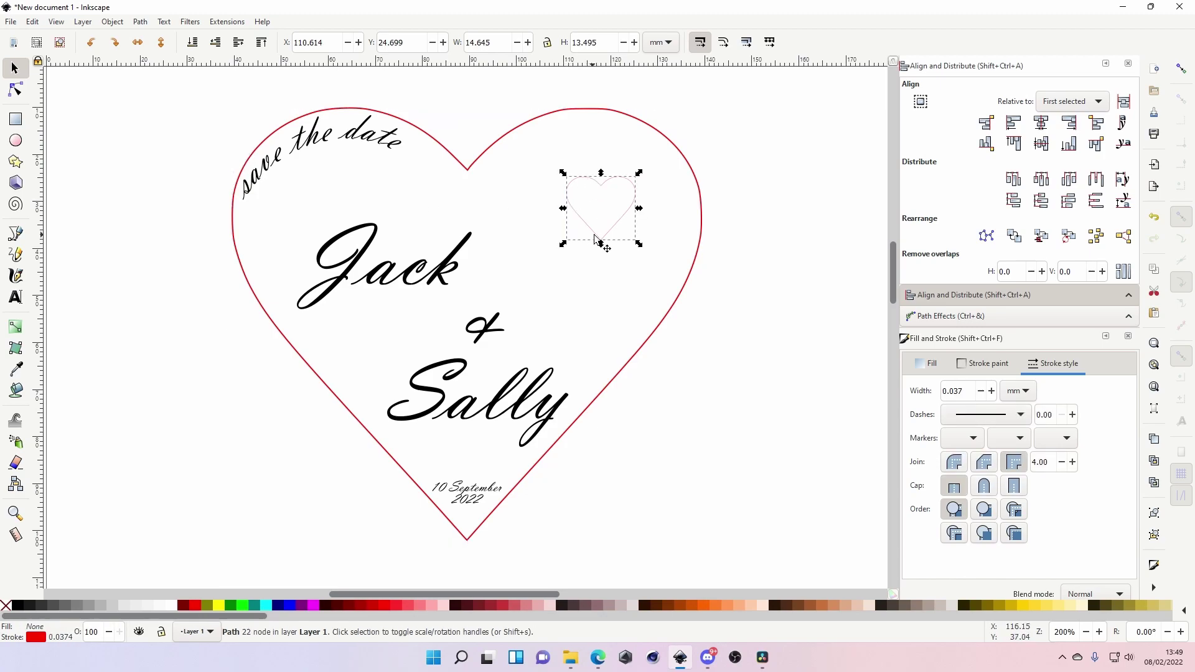
pyautogui.click(834, 237)
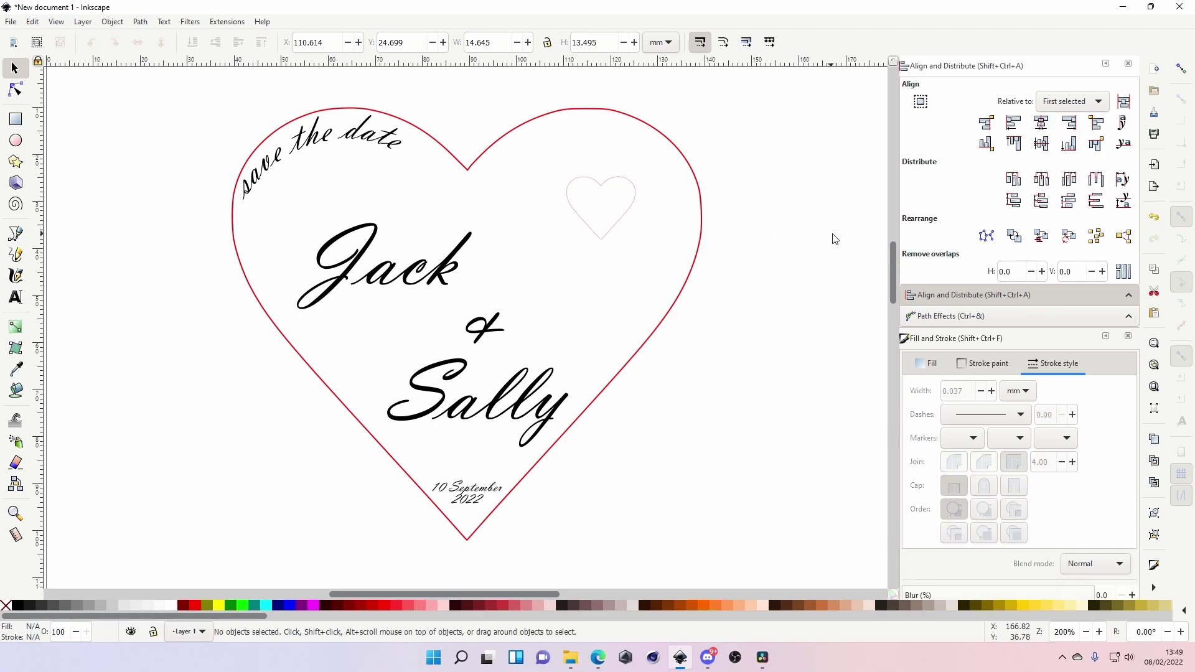
pyautogui.click(613, 184)
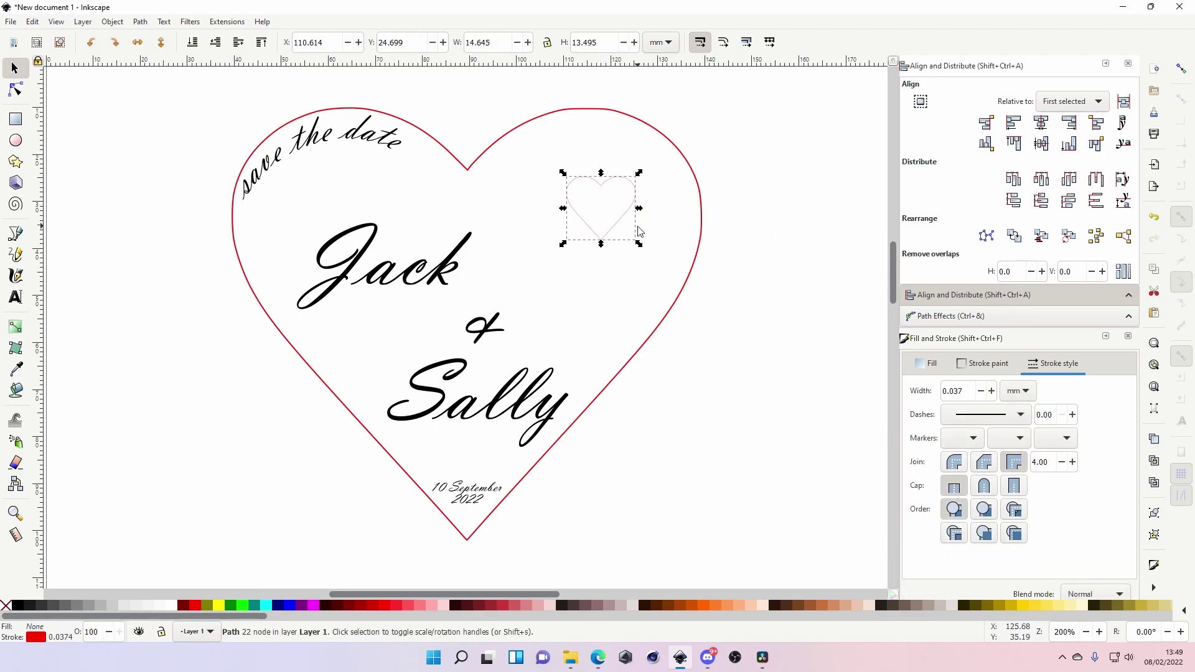
pyautogui.click(733, 255)
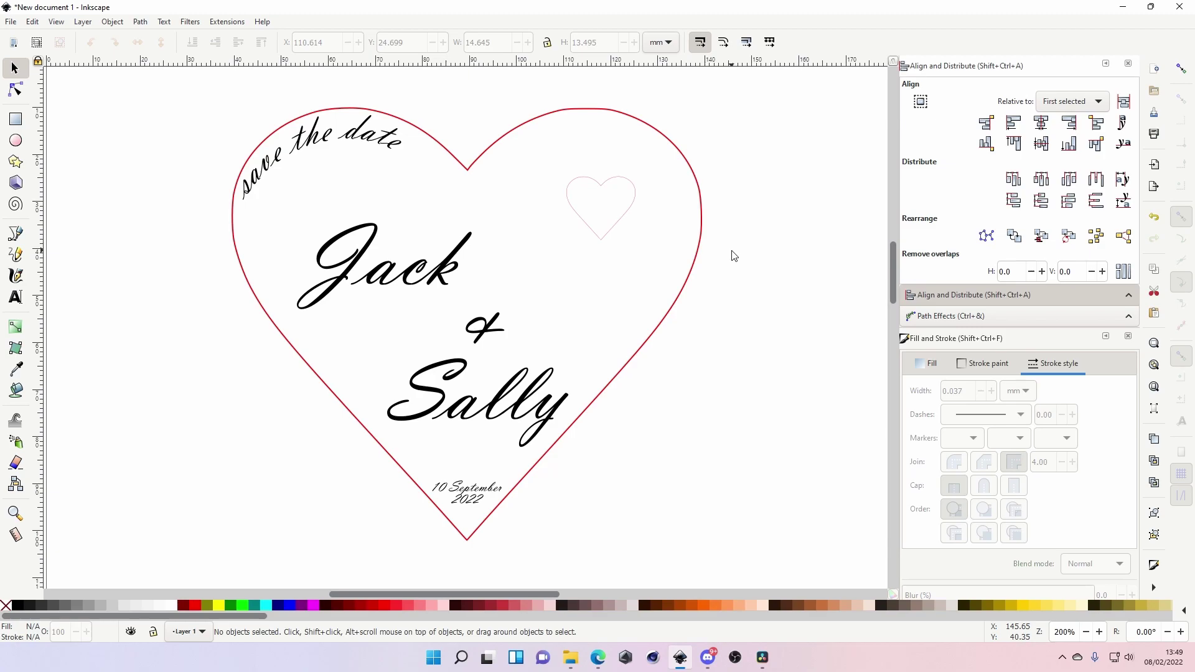
pyautogui.click(577, 184)
pyautogui.click(529, 136)
pyautogui.moveTo(202, 103); pyautogui.dragTo(763, 576)
pyautogui.click(775, 433)
# - Paste the solid black heart image copied from the browser into the drawing
pyautogui.press('z')
pyautogui.click(737, 395)
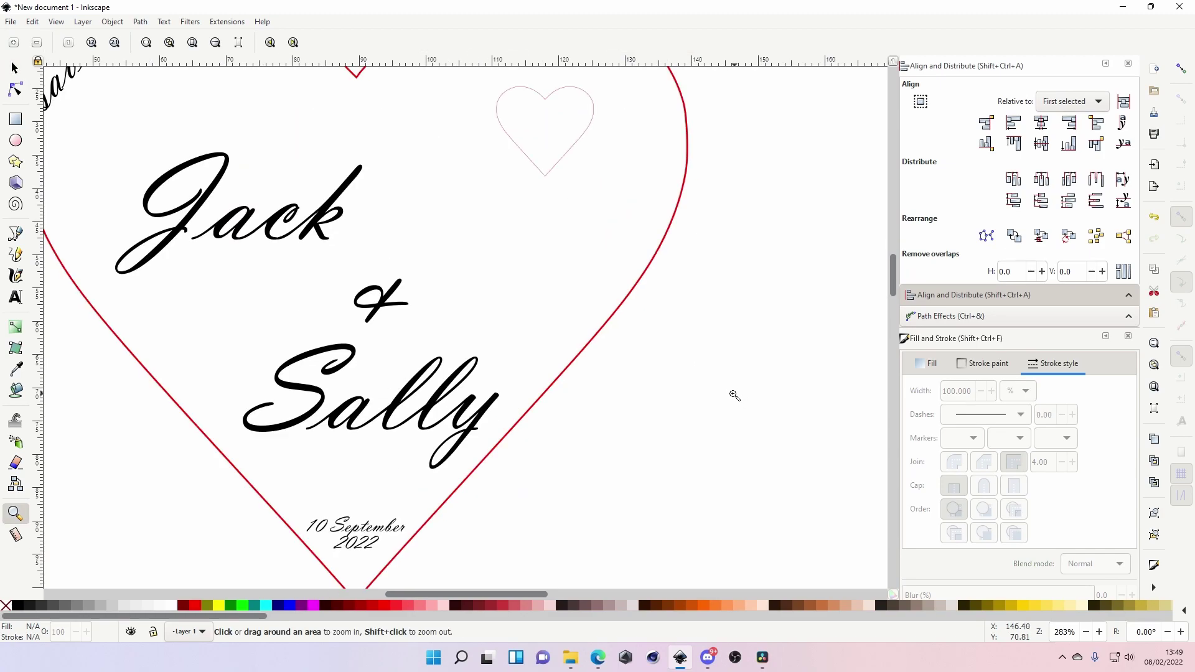
pyautogui.keyDown('shift'); pyautogui.click(693, 401); pyautogui.keyUp('shift')
pyautogui.keyDown('shift'); pyautogui.click(692, 401); pyautogui.keyUp('shift')
pyautogui.keyDown('shift'); pyautogui.click(693, 402); pyautogui.keyUp('shift')
pyautogui.scroll(-1, 725, 432)
pyautogui.moveTo(563, 594); pyautogui.dragTo(637, 607)
pyautogui.hotkey('alt', 'Tab')
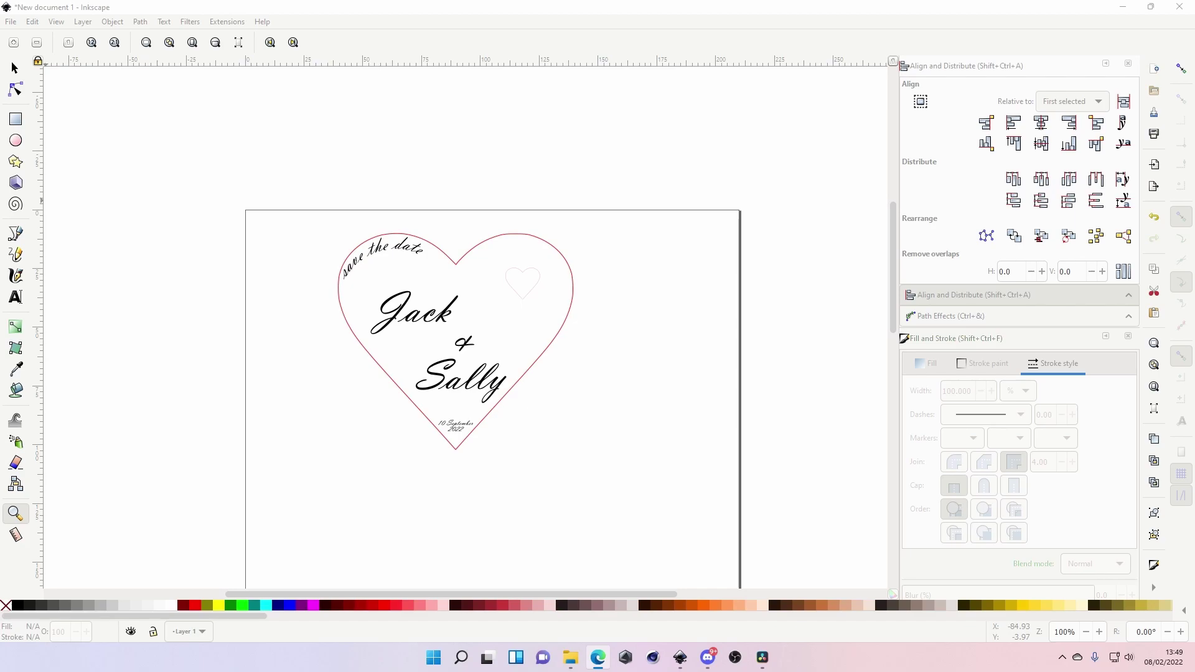
pyautogui.click(890, 16)
pyautogui.hotkey('ctrl', 'v')
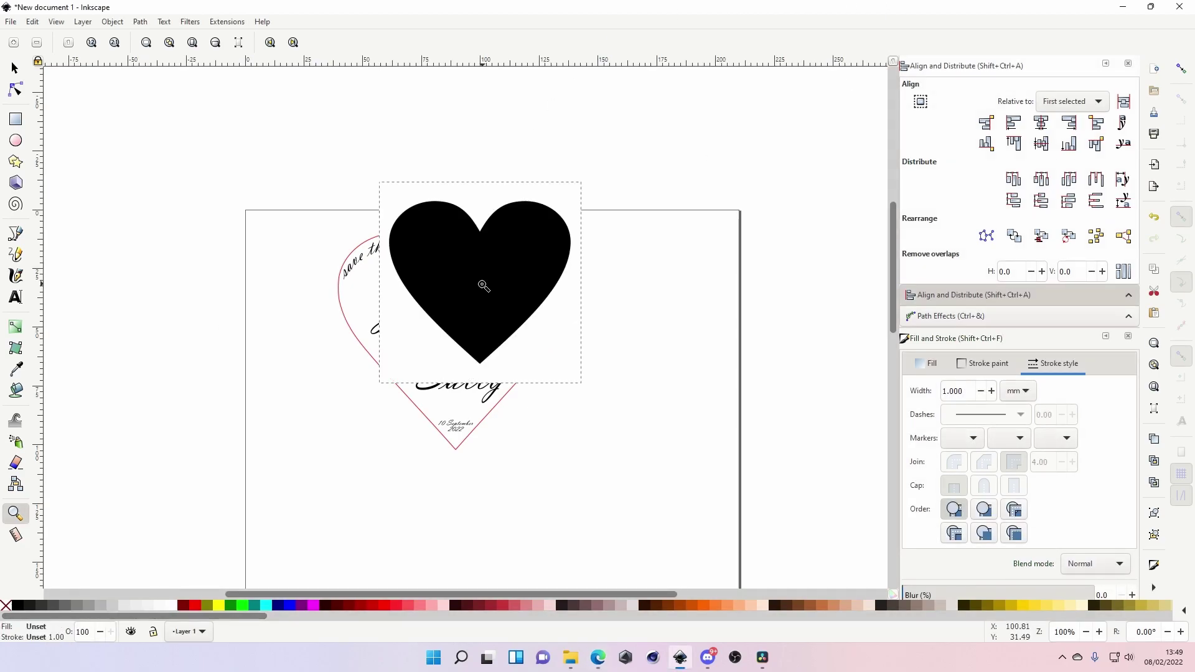
# - Delete the old save-the-date design and place the pasted heart image on the page at about X 36 mm, Y 7 mm
pyautogui.click(17, 75)
pyautogui.moveTo(497, 282); pyautogui.dragTo(295, 351)
pyautogui.moveTo(319, 311); pyautogui.dragTo(243, 278)
pyautogui.moveTo(316, 212); pyautogui.dragTo(626, 487)
pyautogui.press('Delete')
pyautogui.moveTo(229, 291); pyautogui.dragTo(469, 308)
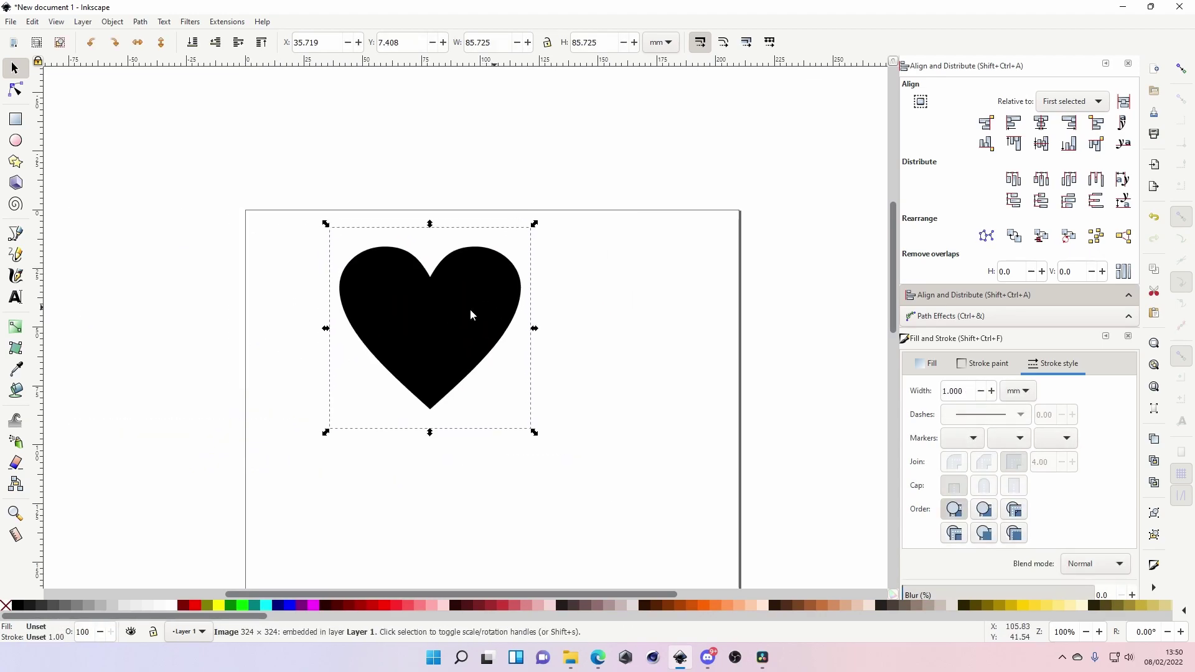
# - Trace the heart bitmap in a single scan using brightness cutoff at a threshold of 0.450
pyautogui.click(141, 21)
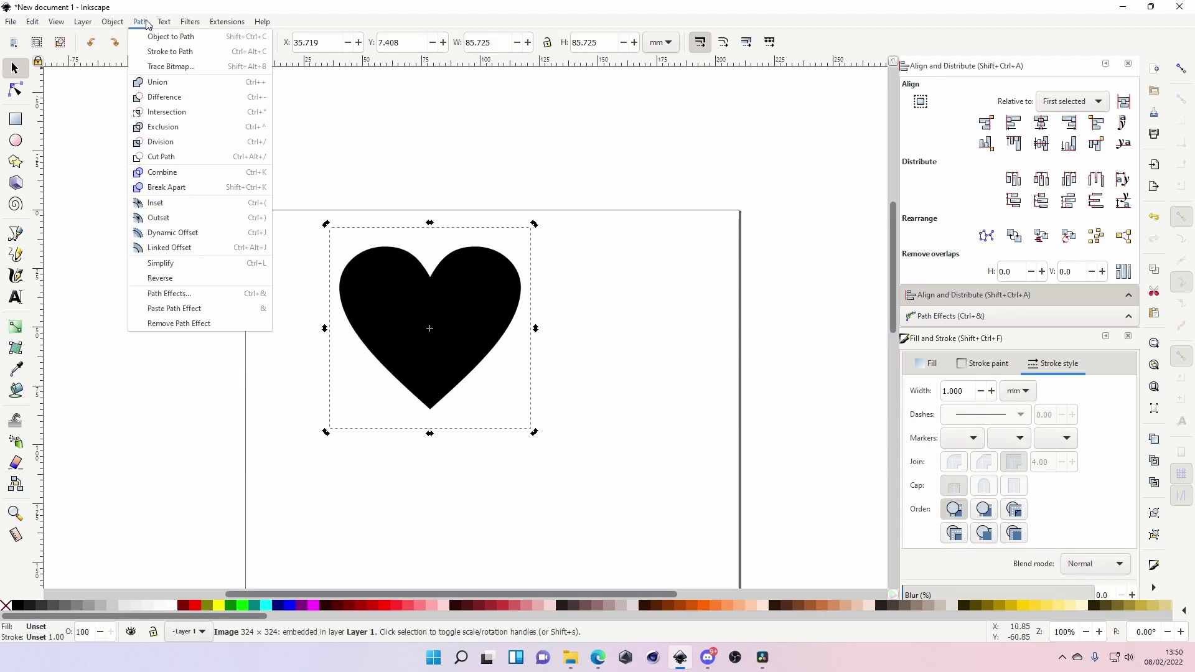
pyautogui.click(162, 67)
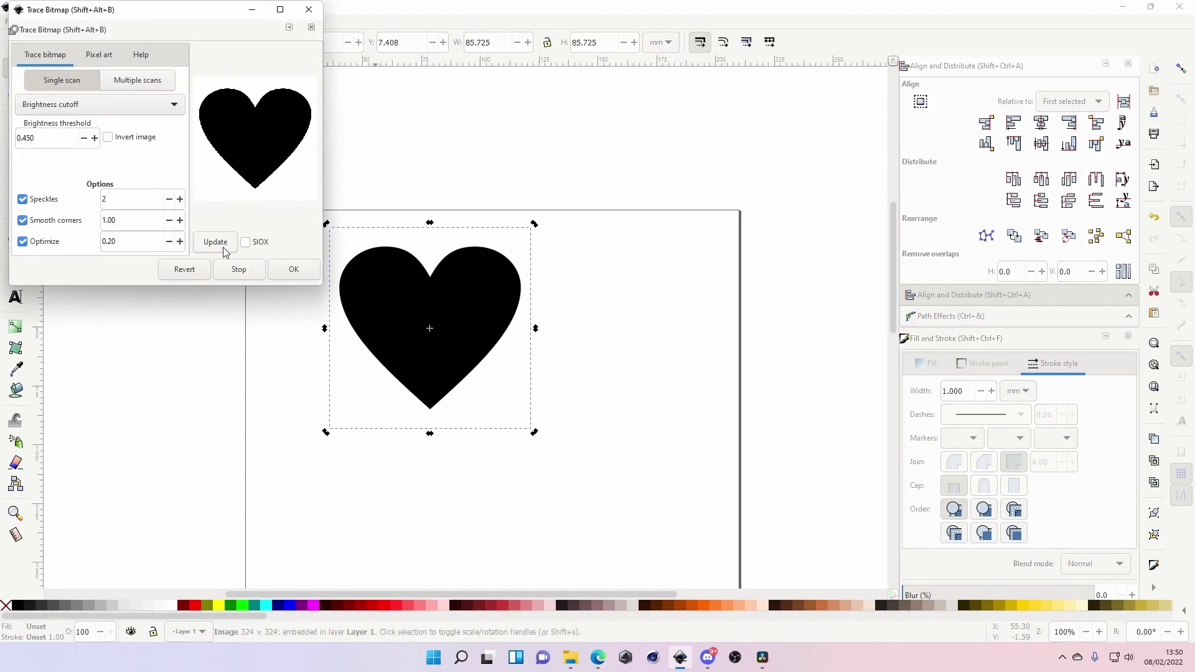
pyautogui.click(297, 274)
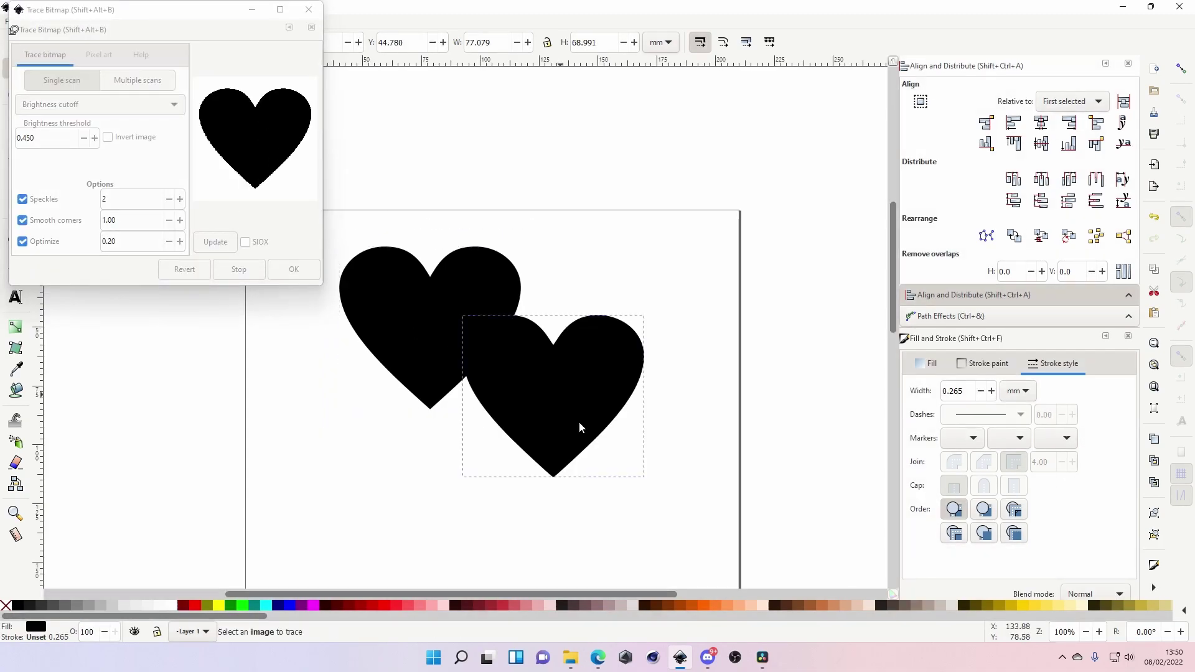
# - Delete the original heart bitmap and move the traced heart to about X 25 mm, Y 4 mm on the page
pyautogui.click(441, 318)
pyautogui.press('Delete')
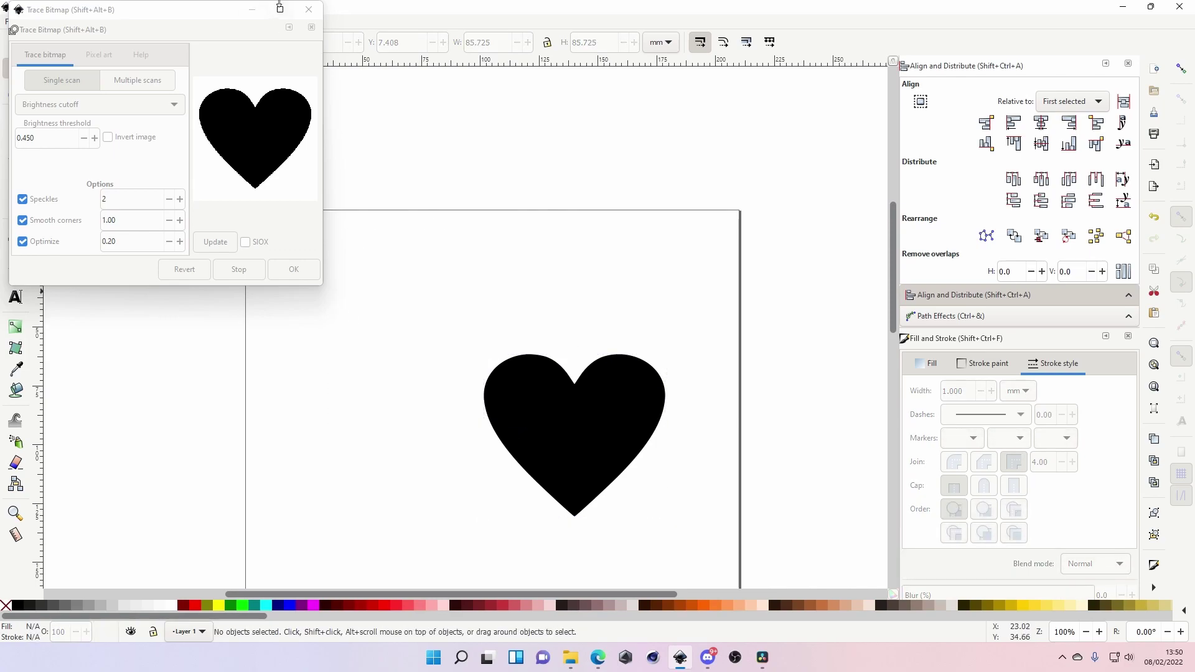
pyautogui.click(309, 9)
pyautogui.moveTo(549, 401)
pyautogui.mouseDown()
pyautogui.moveTo(409, 275)
pyautogui.moveTo(373, 289)
pyautogui.mouseUp()
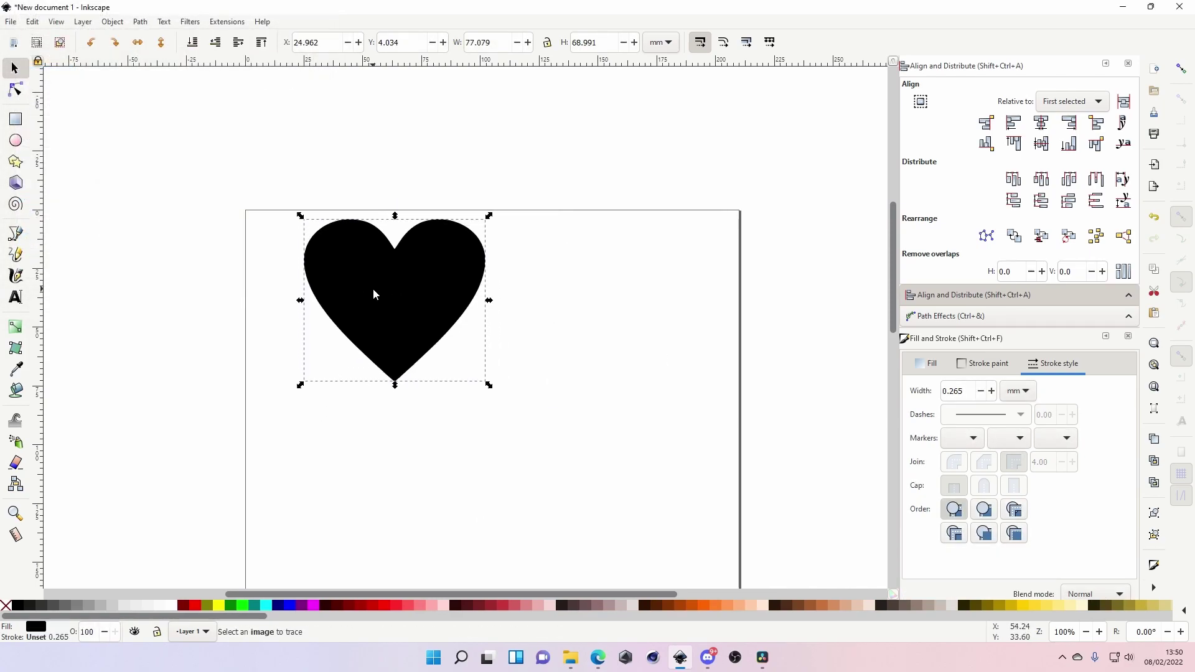
# - Remove the traced heart's fill and give it a flat red stroke
pyautogui.click(927, 363)
pyautogui.click(918, 391)
pyautogui.click(977, 368)
pyautogui.click(941, 391)
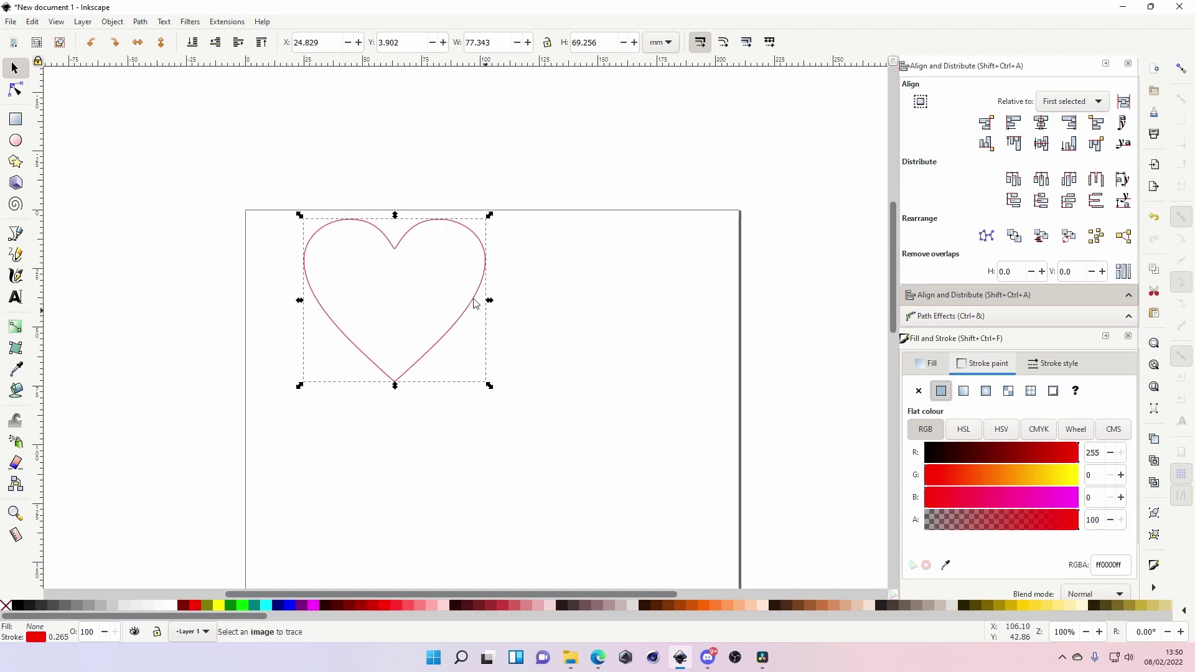
# - Move the heart outline to about X 29 mm, Y 9 mm on the page
pyautogui.press('z')
pyautogui.click(390, 274)
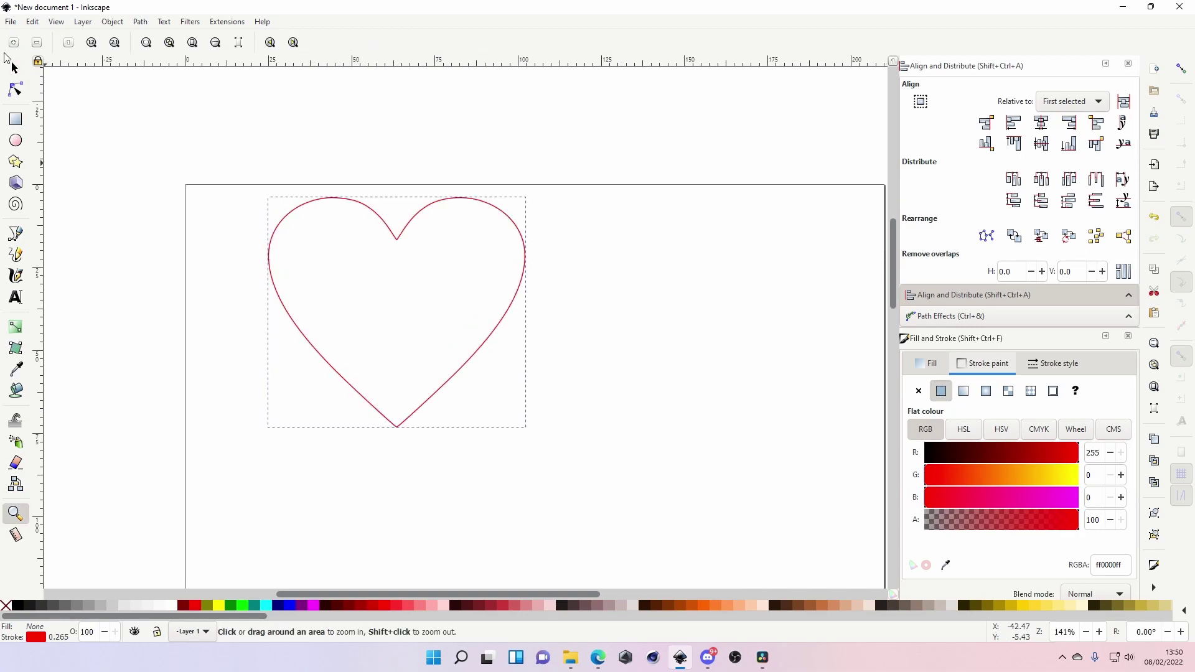
pyautogui.click(15, 67)
pyautogui.moveTo(417, 222)
pyautogui.mouseDown()
pyautogui.moveTo(442, 252)
pyautogui.moveTo(425, 226)
pyautogui.moveTo(418, 242)
pyautogui.mouseUp()
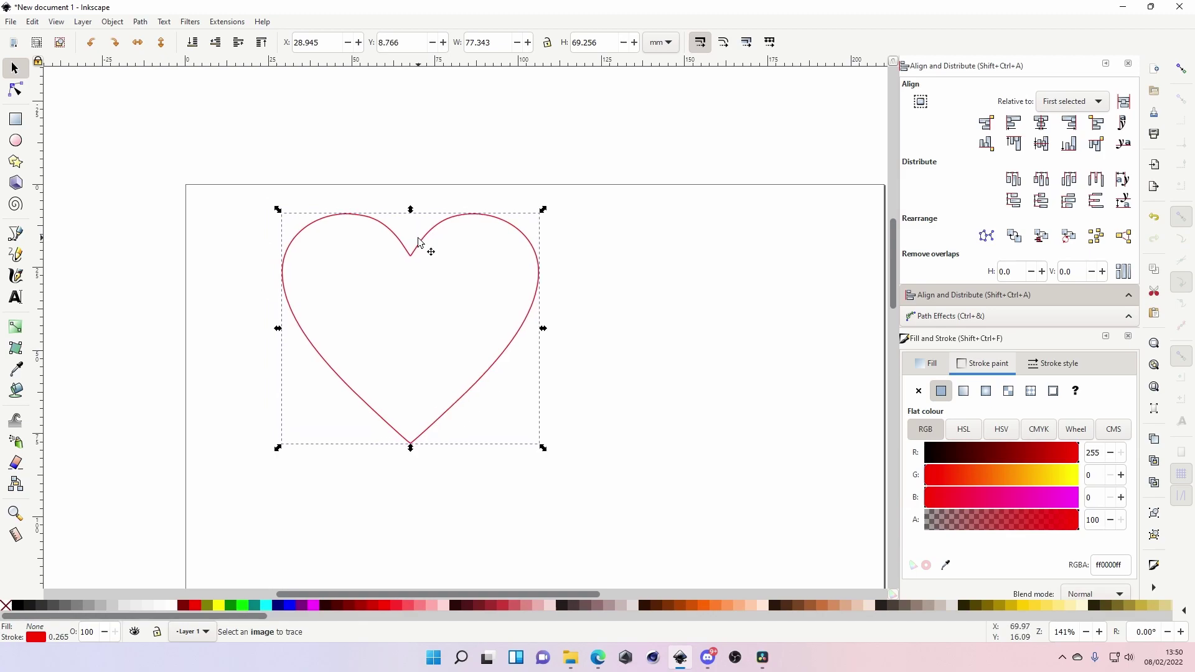
# - Duplicate the heart outline and offset the copy to about X 35 mm, Y 15 mm
pyautogui.press('ctrl')
pyautogui.hotkey('ctrl', 'd')
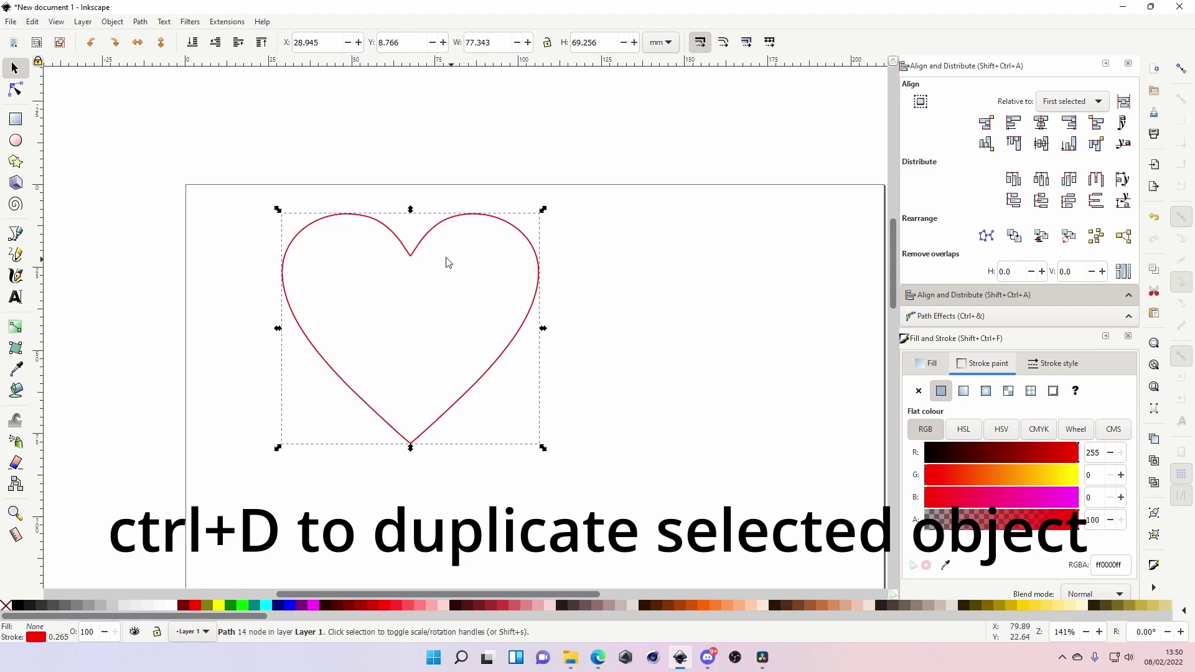
pyautogui.moveTo(425, 236); pyautogui.dragTo(453, 258)
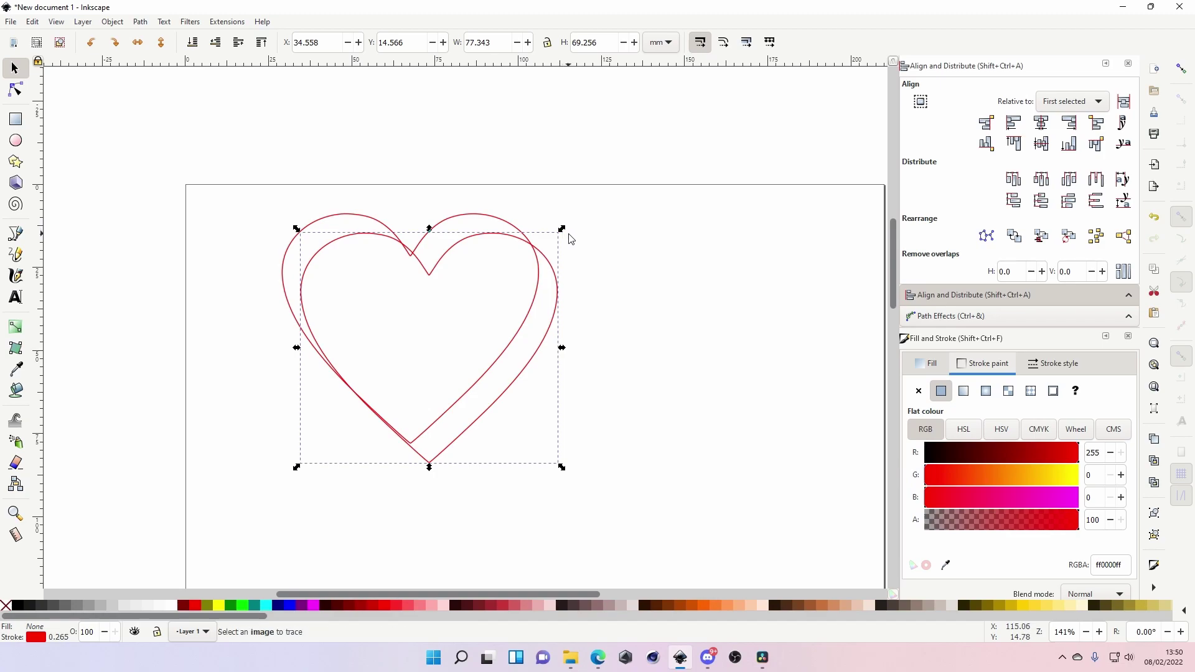
# - Try different ways of scaling the duplicated heart from its corner, undoing each attempt
pyautogui.moveTo(562, 229); pyautogui.dragTo(495, 368)
pyautogui.hotkey('ctrl', 'z')
pyautogui.moveTo(562, 232); pyautogui.dragTo(440, 333)
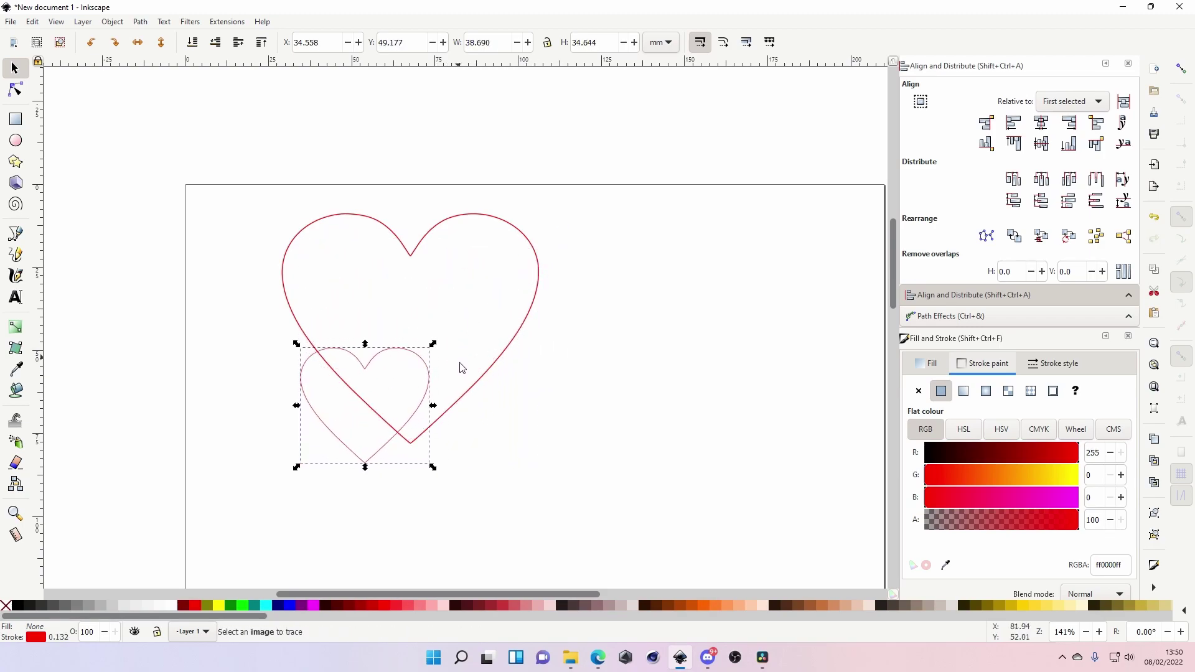
pyautogui.hotkey('ctrl', 'z')
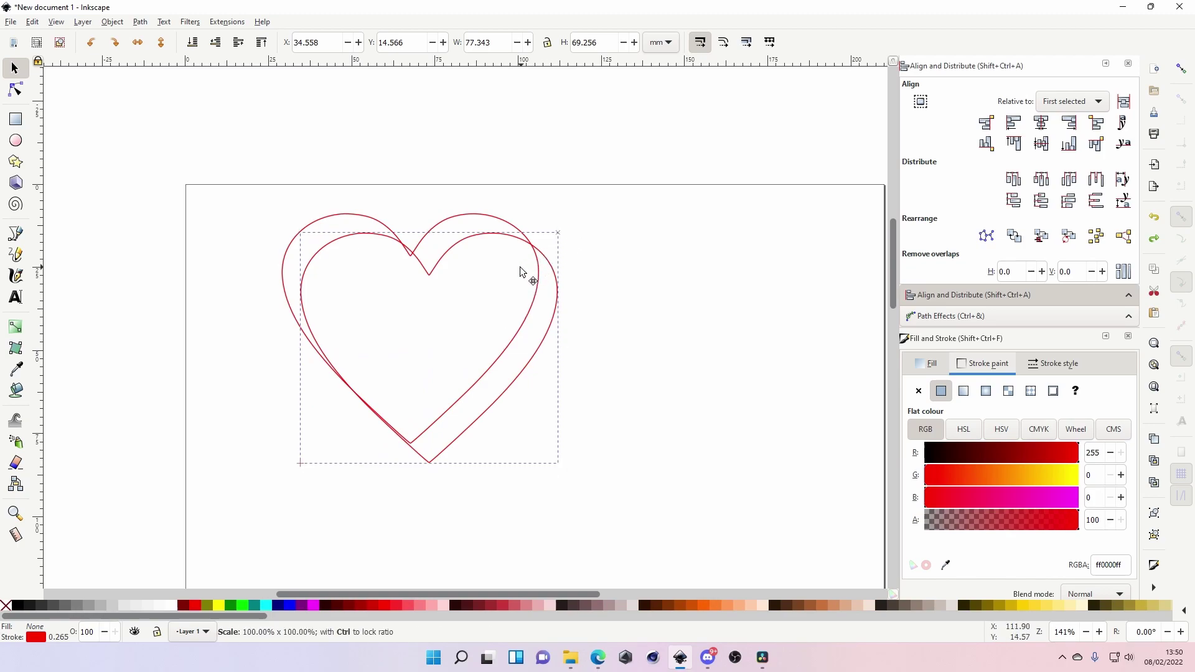
pyautogui.moveTo(556, 237); pyautogui.dragTo(507, 277)
pyautogui.hotkey('ctrl', 'z')
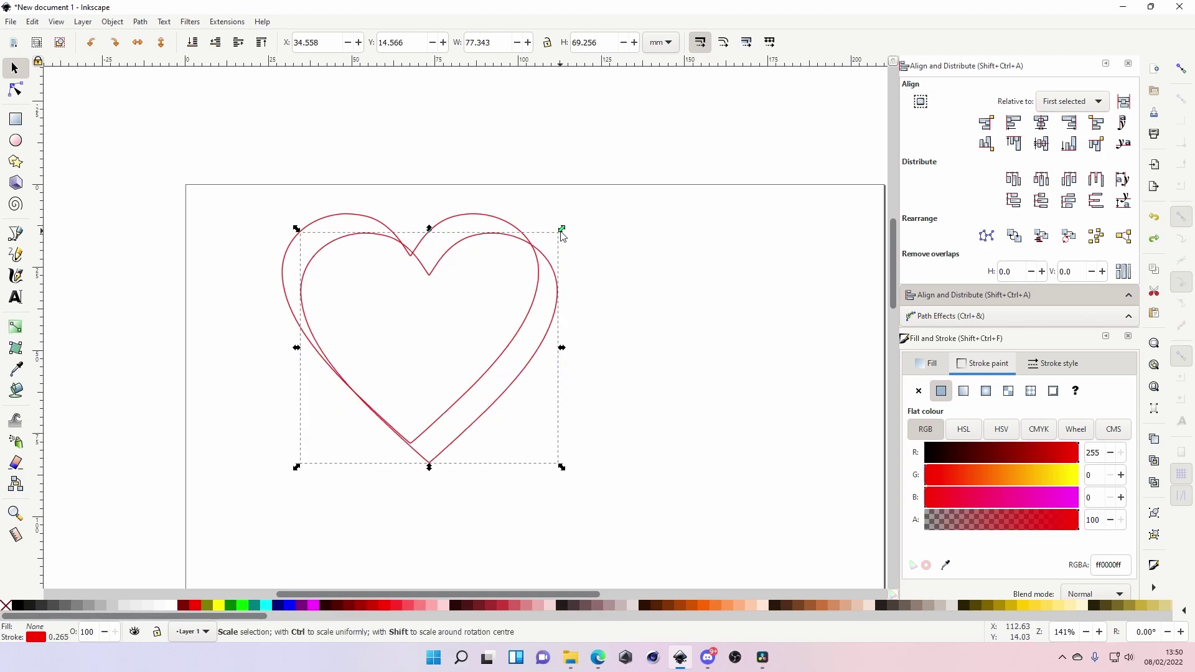
# - Shrink the duplicated heart to a small one and place it inside the large heart's right lobe
pyautogui.moveTo(562, 232); pyautogui.dragTo(493, 239)
pyautogui.click(445, 327)
pyautogui.click(206, 339)
# - Add the first partner's name as text inside the large heart and set its font to Vladimir Script
pyautogui.click(25, 299)
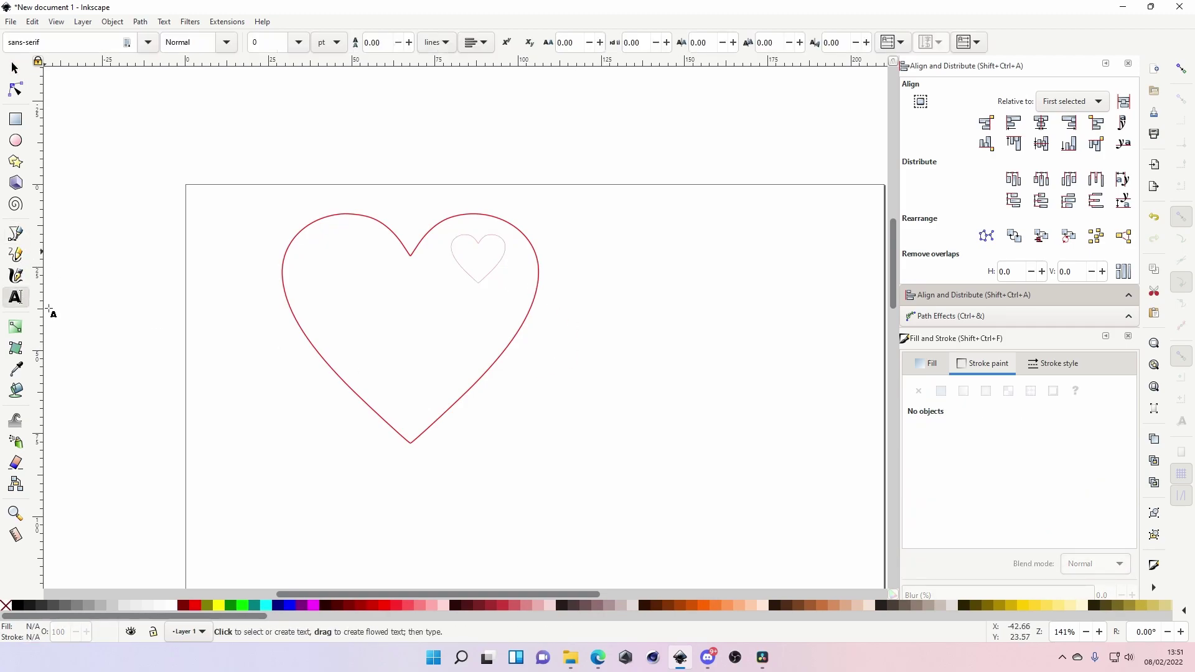
pyautogui.click(313, 287)
pyautogui.write('Jack')
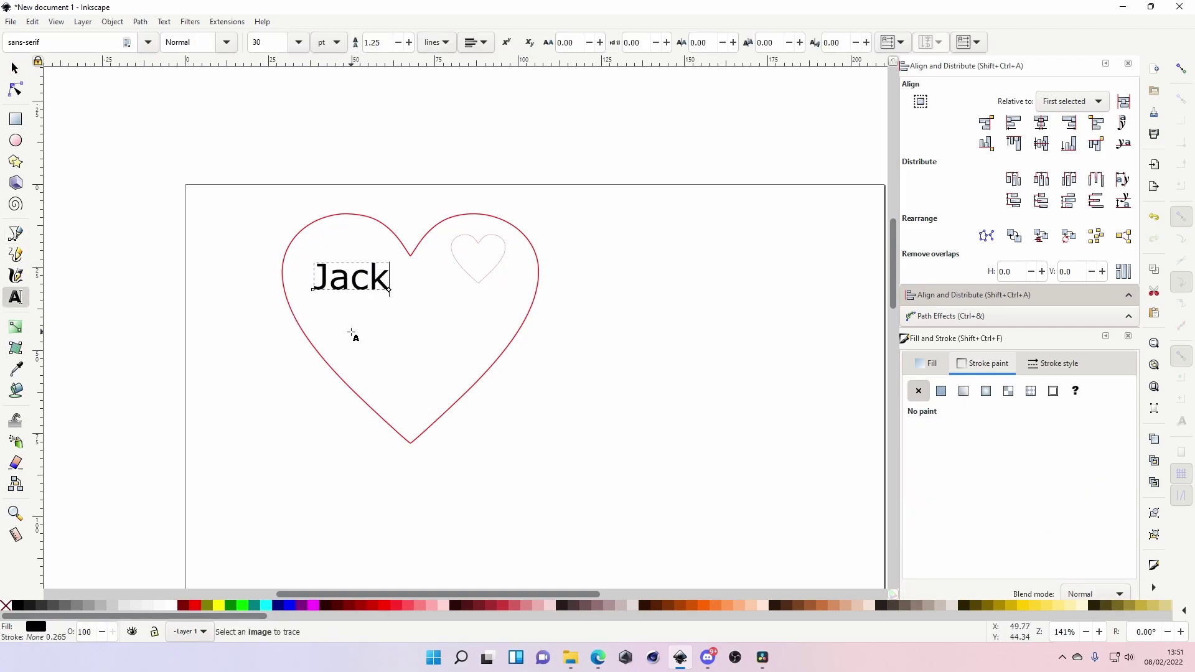
pyautogui.hotkey('ctrl', 'a')
pyautogui.click(63, 42)
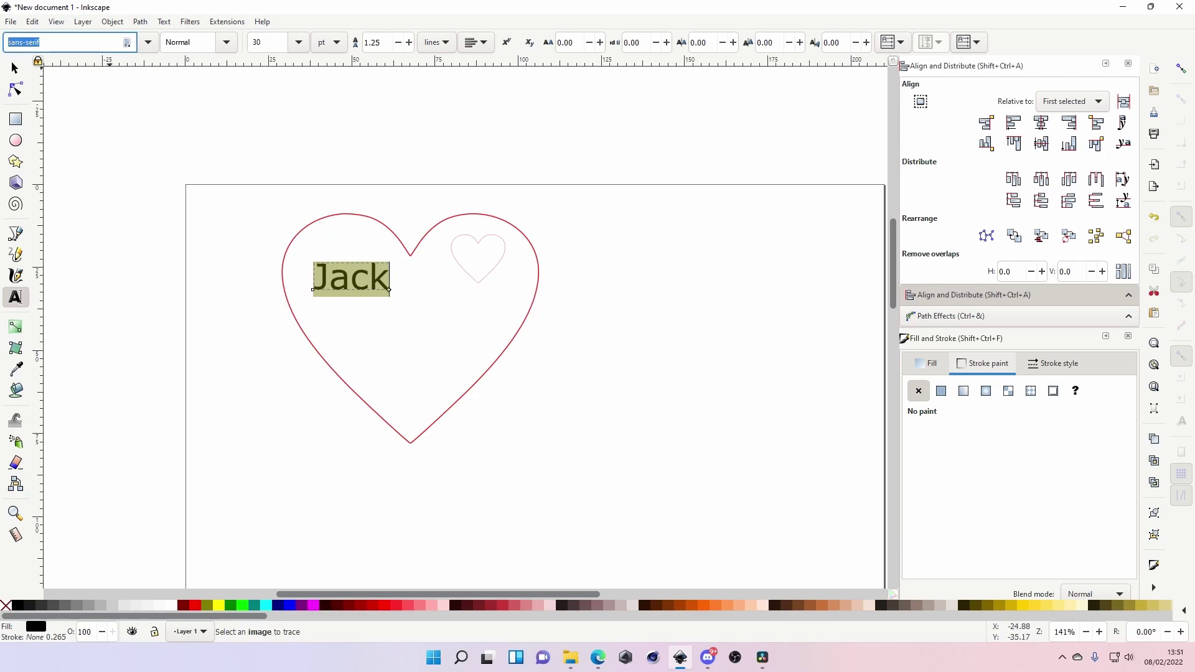
pyautogui.write('vl')
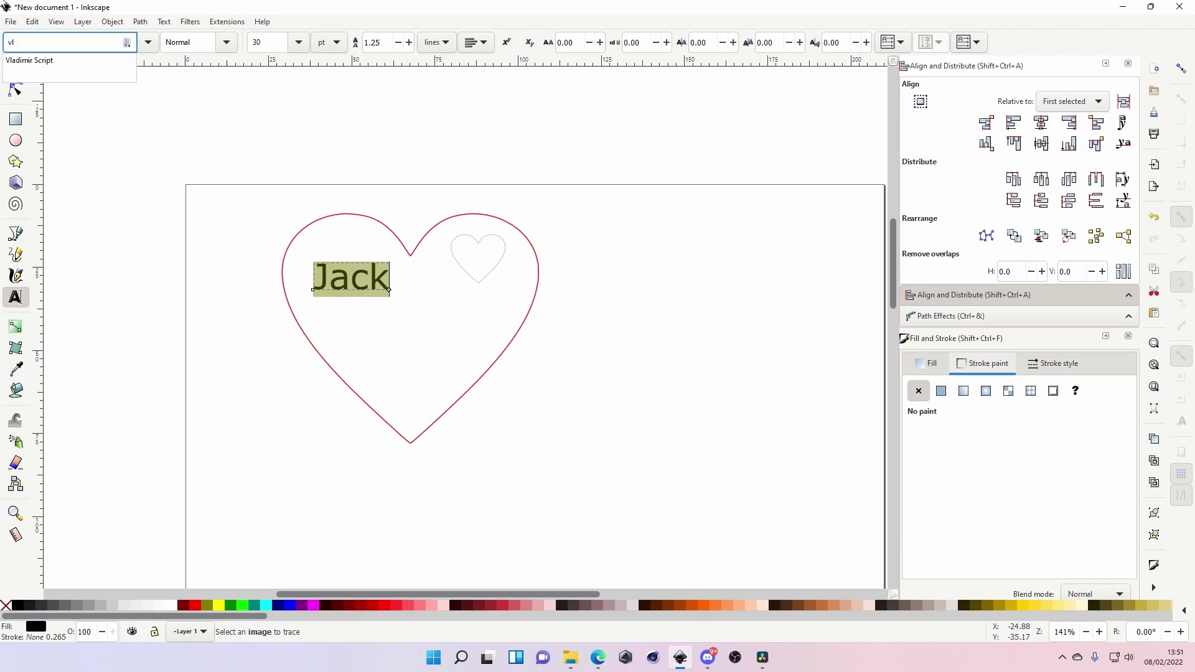
pyautogui.click(31, 60)
# - Set the font size of the first partner's name to 50 pt
pyautogui.click(15, 67)
pyautogui.doubleClick(336, 276)
pyautogui.hotkey('ctrl', 'a')
pyautogui.doubleClick(276, 45)
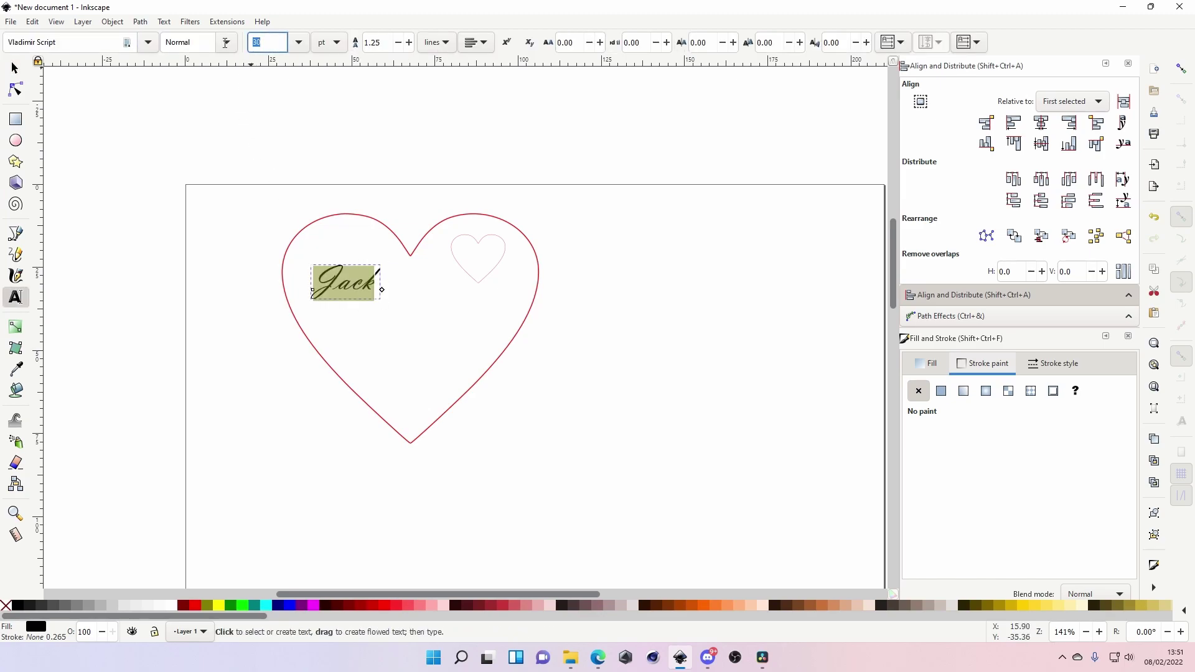
pyautogui.press('Return')
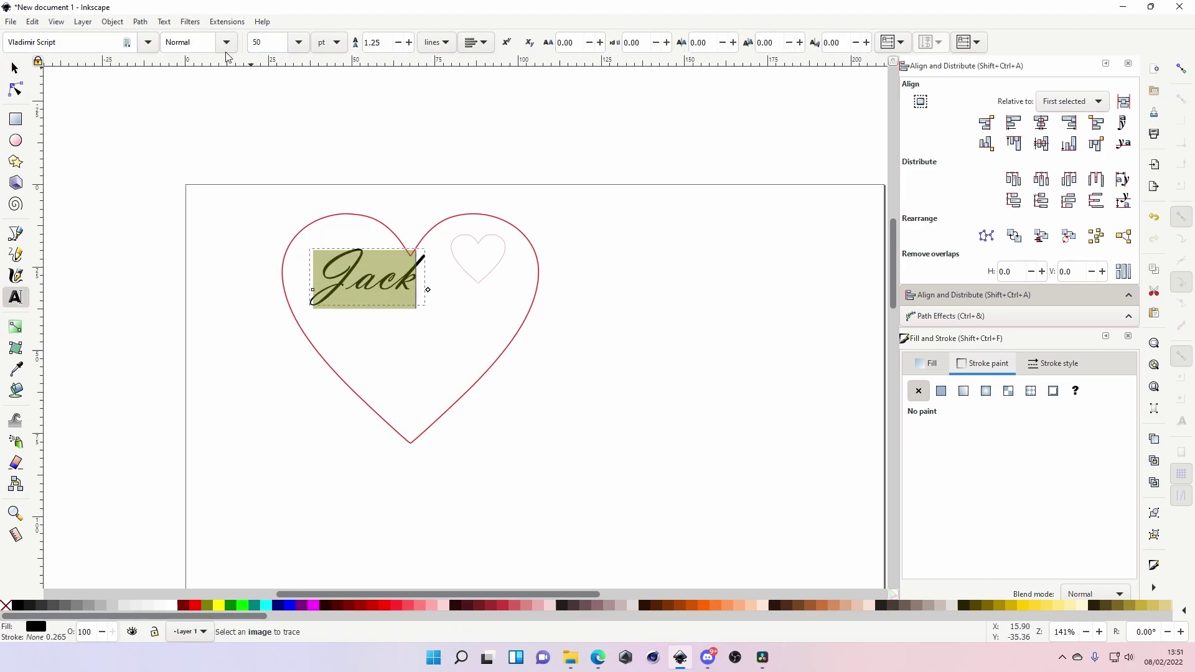
# - Move the first partner's name to about X 39 mm, Y 28 mm inside the large heart
pyautogui.click(15, 67)
pyautogui.moveTo(386, 296); pyautogui.dragTo(392, 320)
pyautogui.press('z')
pyautogui.click(401, 326)
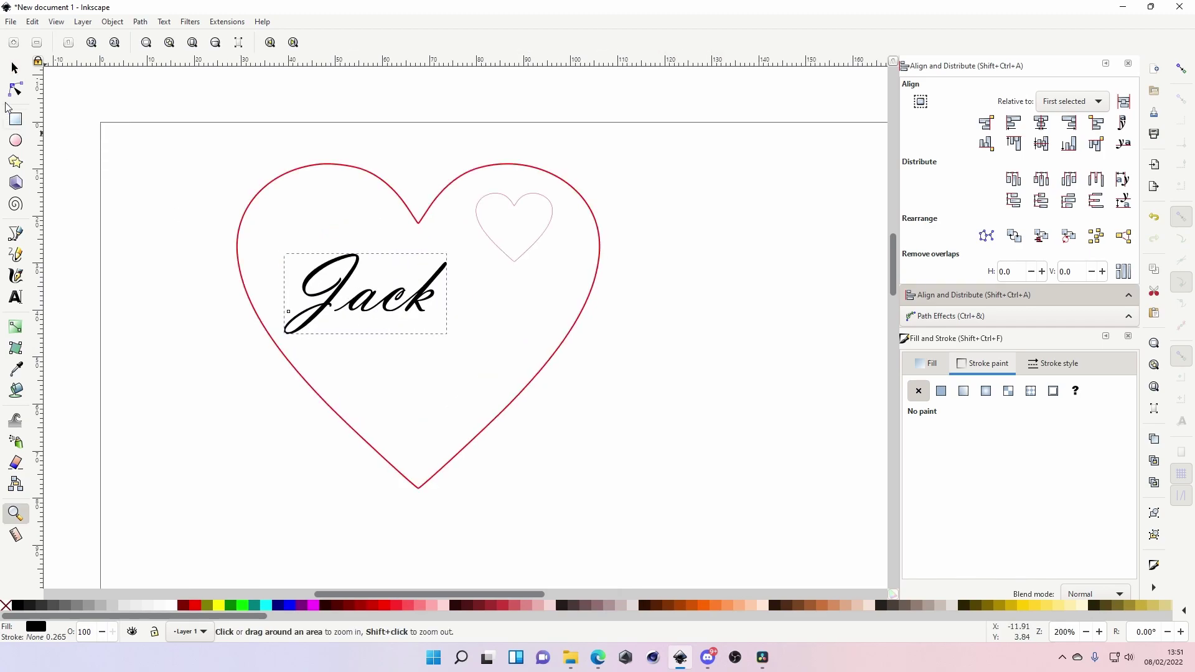
pyautogui.press('s')
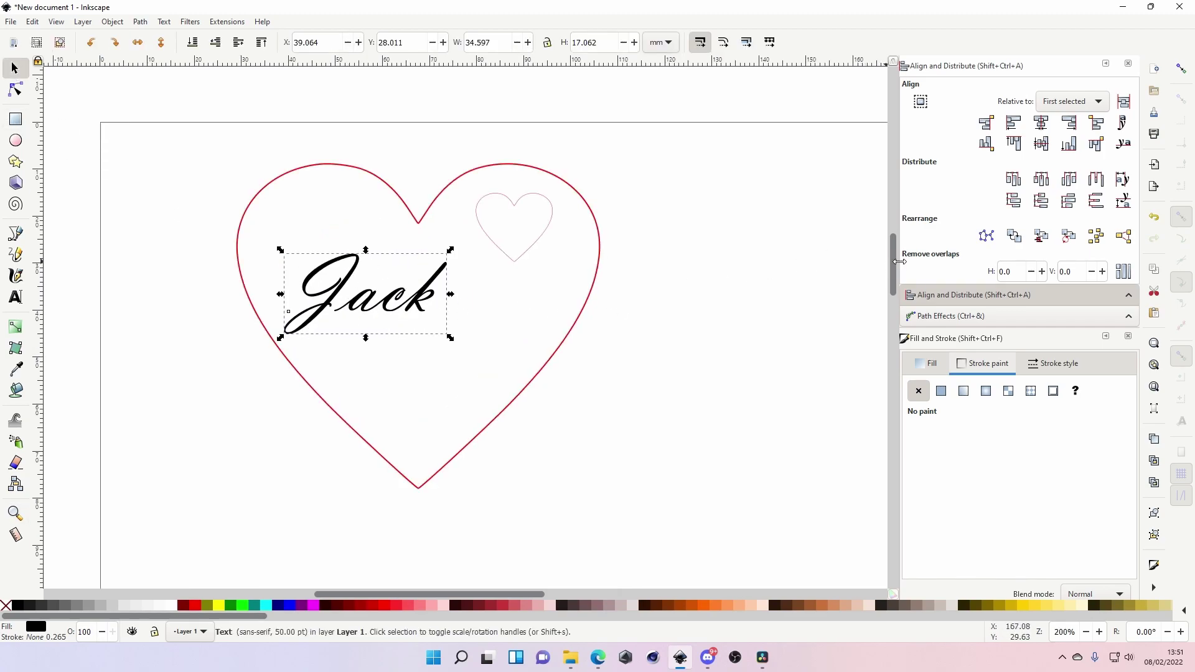
pyautogui.click(416, 305)
pyautogui.click(378, 202)
# - Duplicate the name text, replace the copy with the second partner's name and place it at about X 51 mm, Y 48 mm
pyautogui.click(352, 275)
pyautogui.hotkey('ctrl', 'd')
pyautogui.moveTo(319, 287); pyautogui.dragTo(384, 354)
pyautogui.doubleClick(384, 354)
pyautogui.hotkey('ctrl', 'a')
pyautogui.write('Sally')
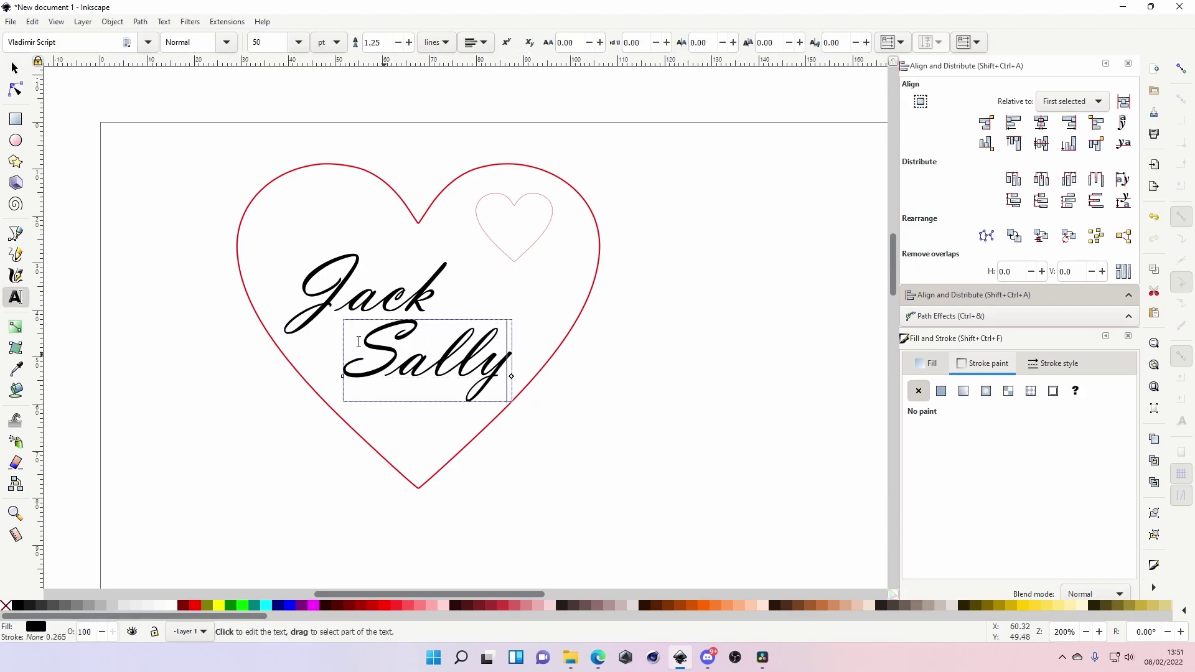
pyautogui.click(15, 67)
pyautogui.moveTo(434, 367)
pyautogui.mouseDown()
pyautogui.moveTo(438, 400)
pyautogui.moveTo(445, 364)
pyautogui.mouseUp()
# - Duplicate the second partner's name, replace the copy's text with "&" and place it between the two names
pyautogui.hotkey('ctrl', 'd')
pyautogui.doubleClick(445, 352)
pyautogui.hotkey('ctrl', 'a')
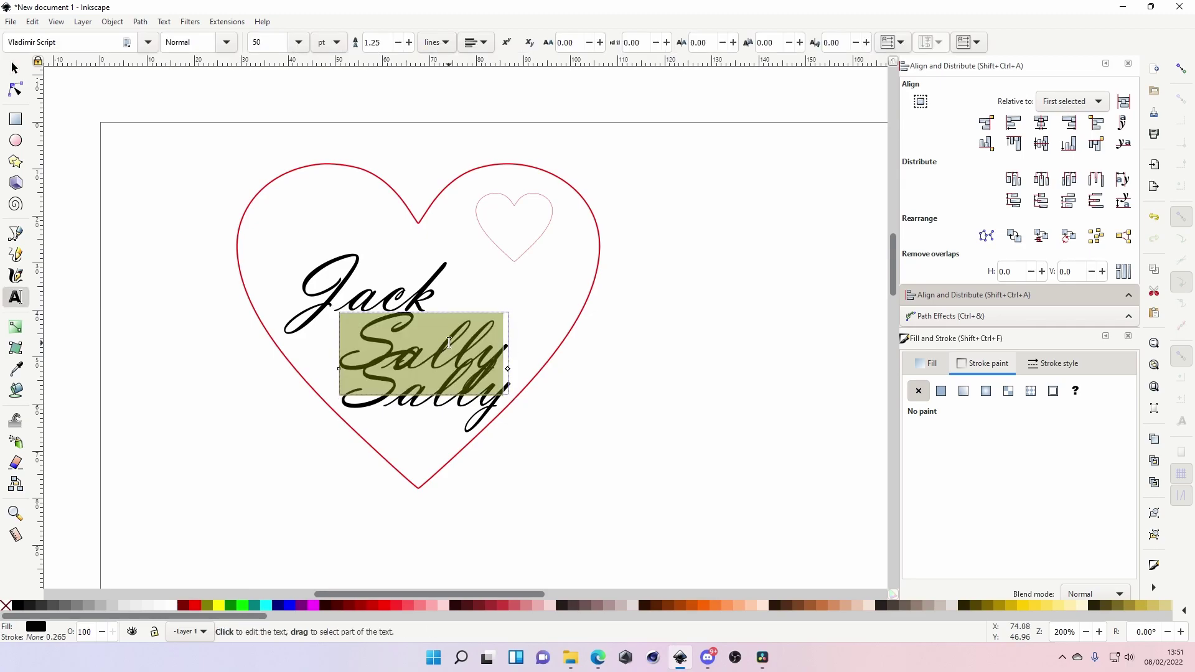
pyautogui.write('&')
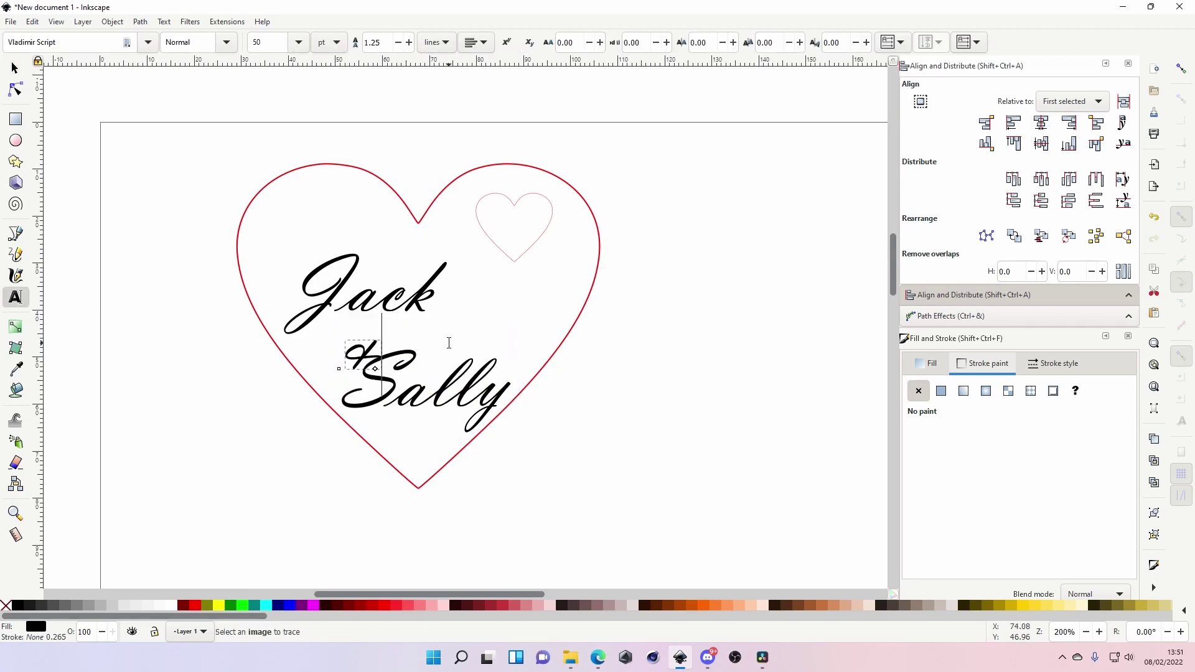
pyautogui.click(15, 67)
pyautogui.moveTo(378, 356); pyautogui.dragTo(439, 331)
pyautogui.click(424, 410)
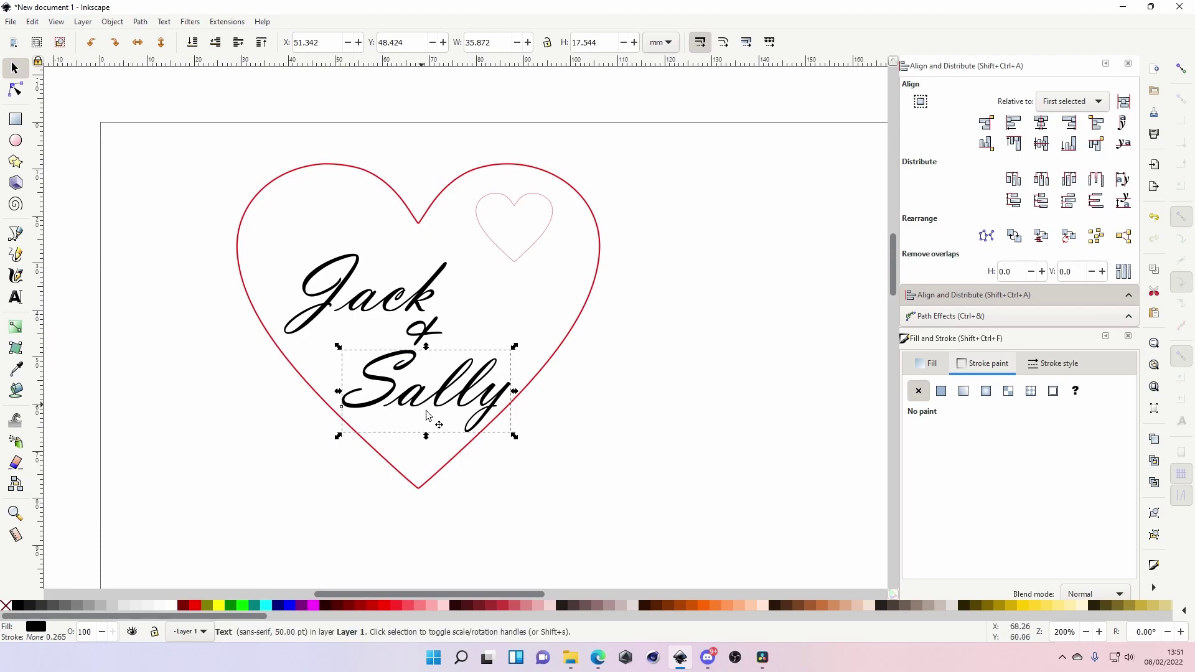
# - Duplicate the second partner's name, place the copy below it and replace its text with "10 September" and "2022" on two lines
pyautogui.hotkey('ctrl', 'd')
pyautogui.moveTo(449, 410); pyautogui.dragTo(445, 451)
pyautogui.doubleClick(445, 452)
pyautogui.hotkey('ctrl', 'a')
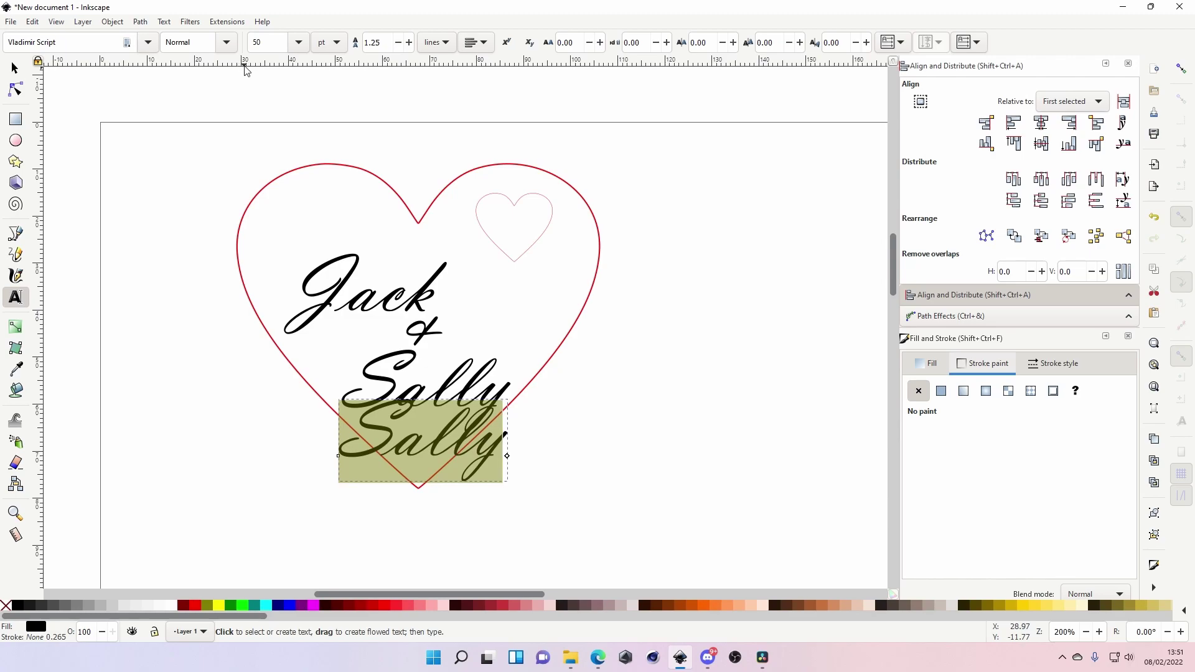
pyautogui.write('10')
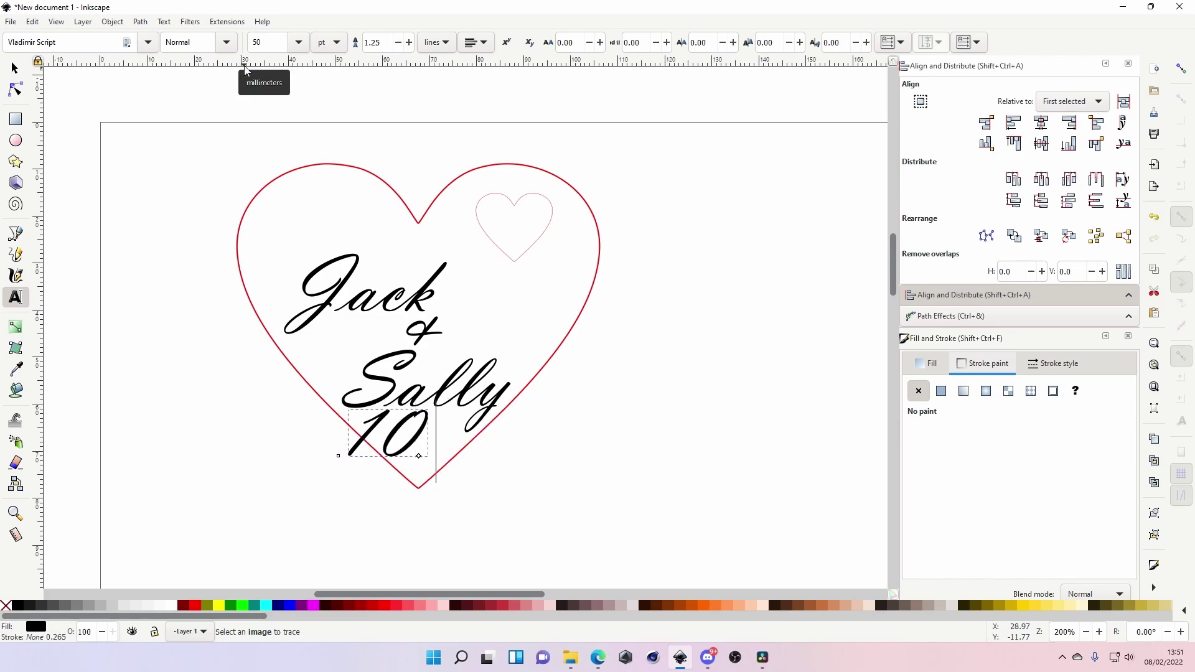
pyautogui.write(' Sept')
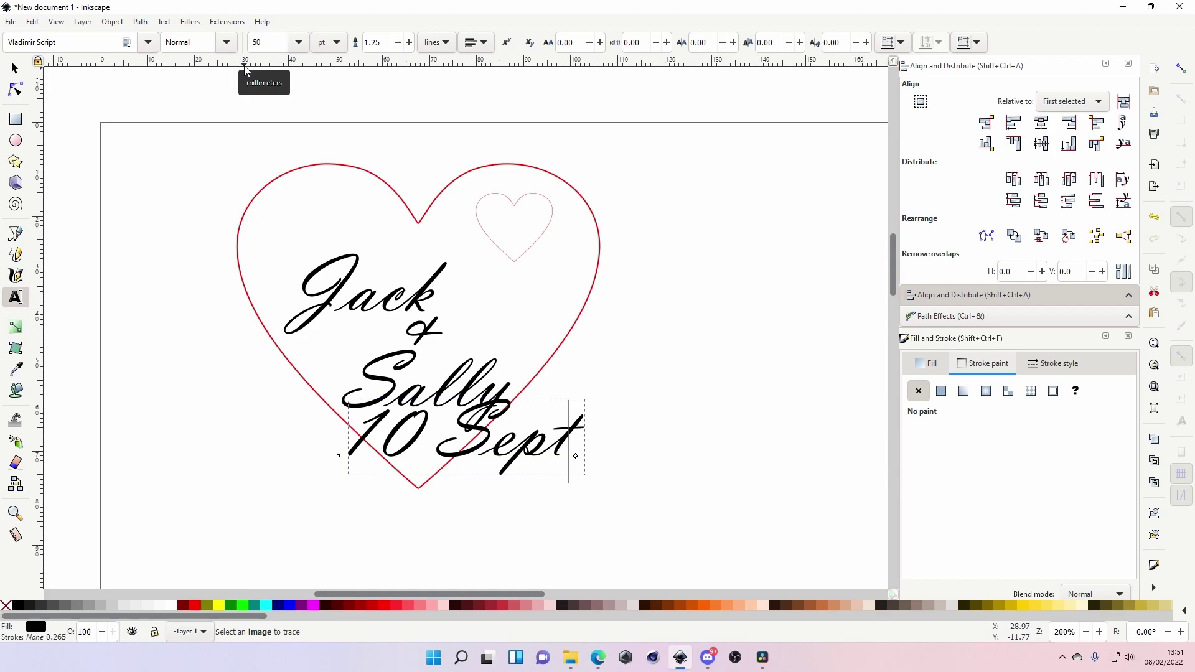
pyautogui.write('ember')
pyautogui.press('Return')
pyautogui.write('2022')
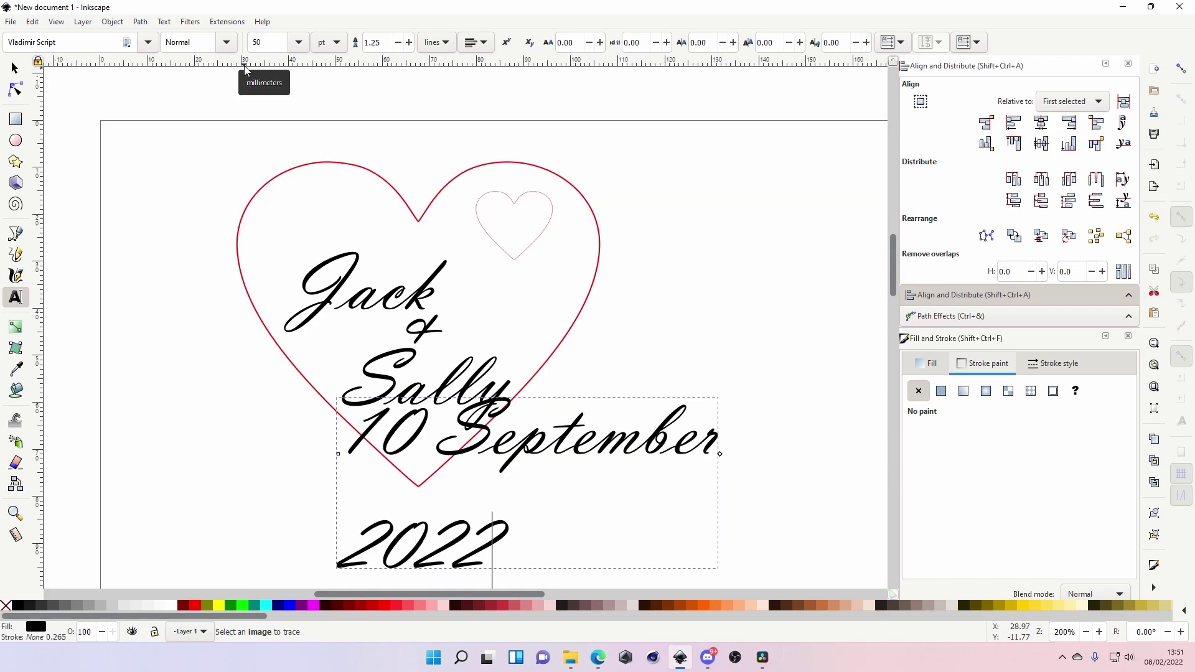
# - Centre-align both lines of the date text and set their line spacing to 0.65
pyautogui.hotkey('ctrl', 'a')
pyautogui.click(483, 43)
pyautogui.click(476, 83)
pyautogui.moveTo(401, 42); pyautogui.dragTo(364, 44)
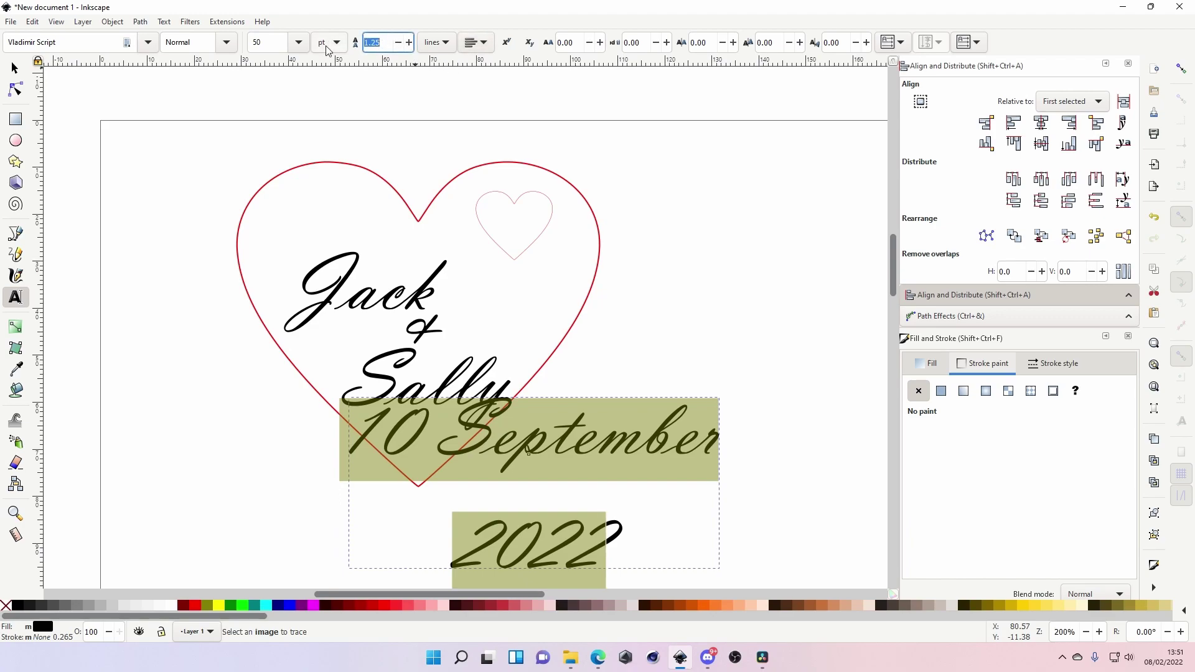
pyautogui.scroll(-6, 393, 44)
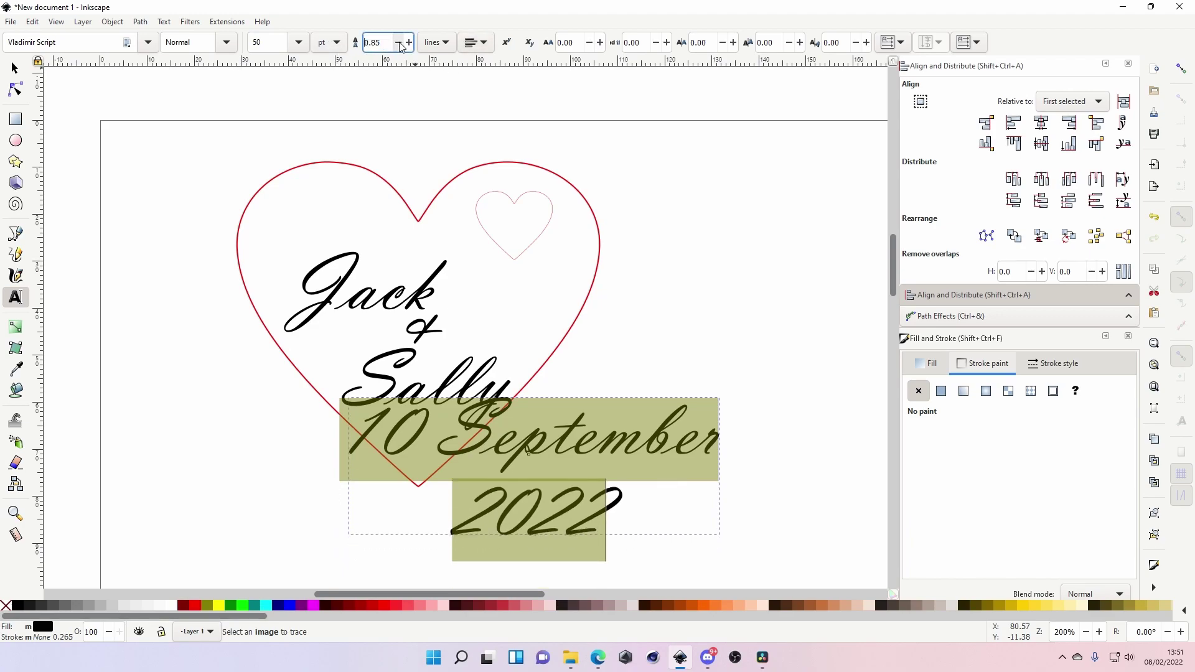
# - Set the font size of the two-line date text to 10 pt
pyautogui.hotkey('shift', 'Tab')
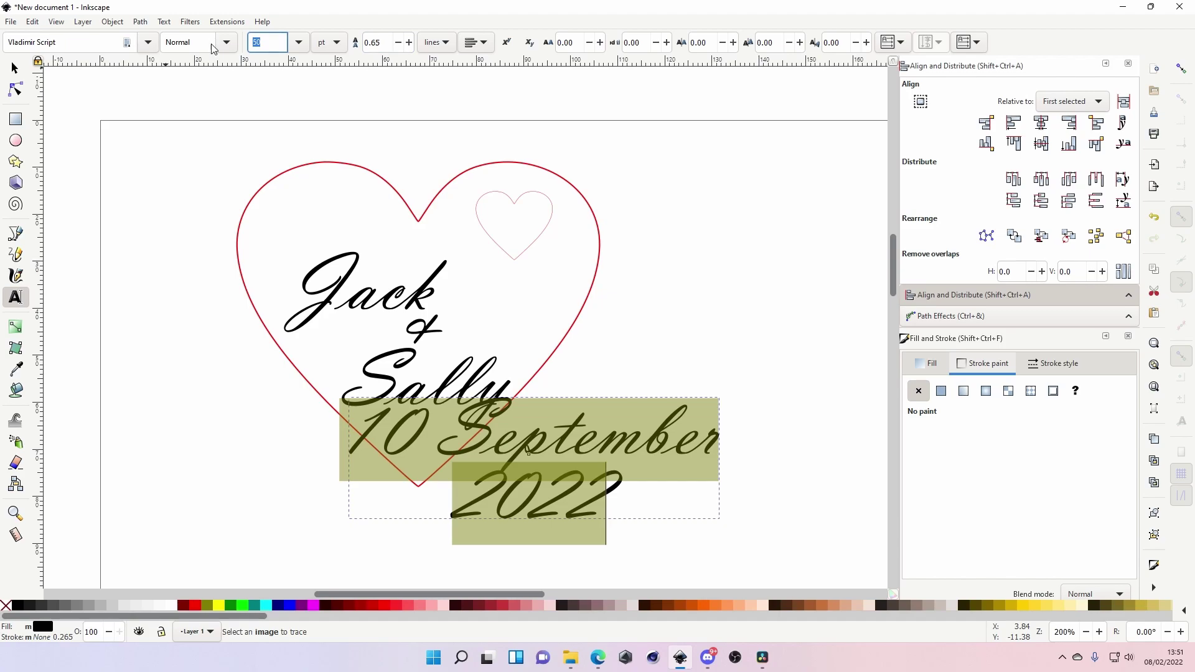
pyautogui.write('10')
pyautogui.press('Return')
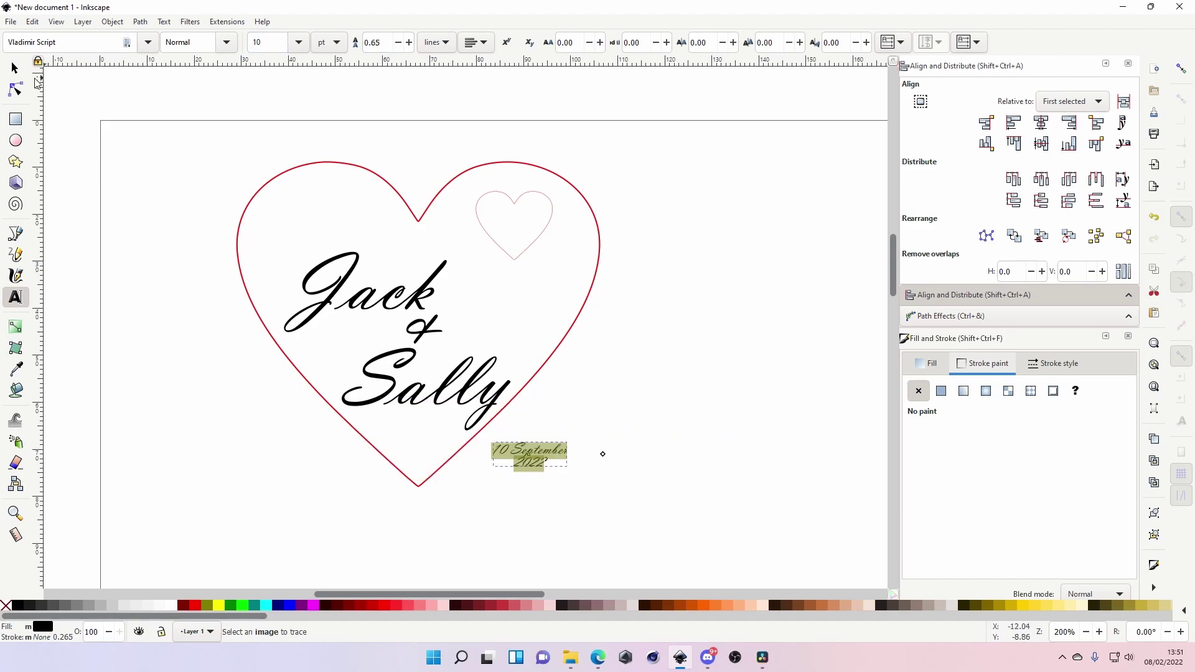
# - Move the date text into the lower tip of the large heart at about X 59.7 mm, Y 67.8 mm
pyautogui.click(17, 72)
pyautogui.moveTo(547, 457); pyautogui.dragTo(433, 453)
pyautogui.click(496, 491)
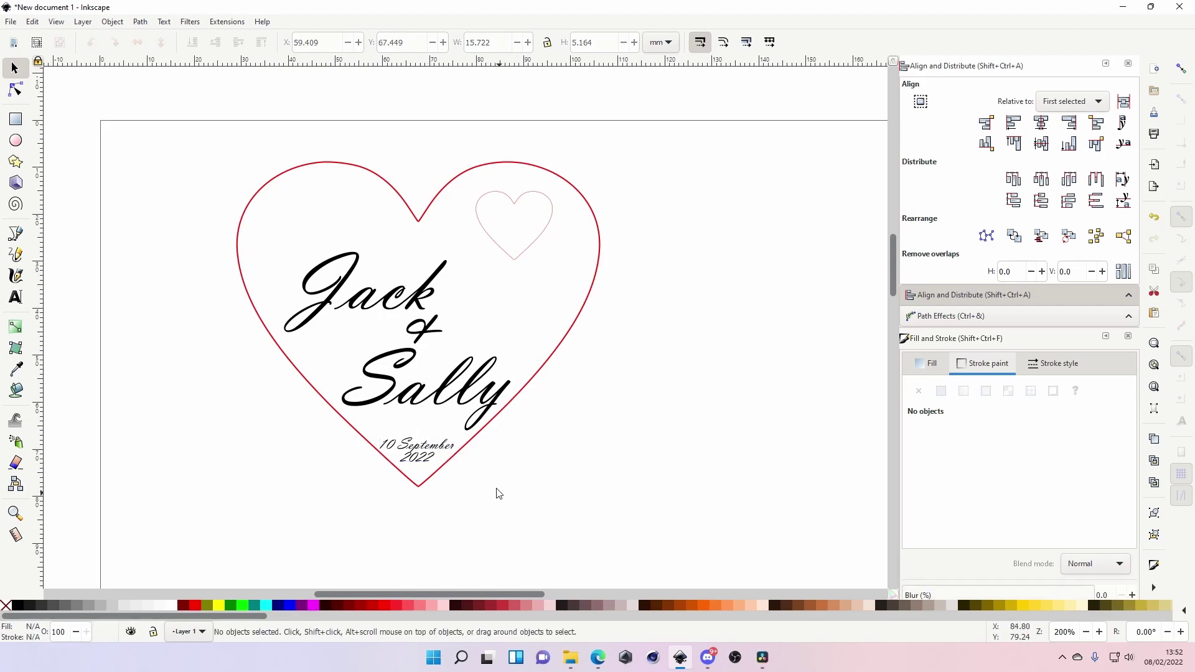
pyautogui.scroll(-1, 485, 477)
pyautogui.press('z')
pyautogui.click(451, 483)
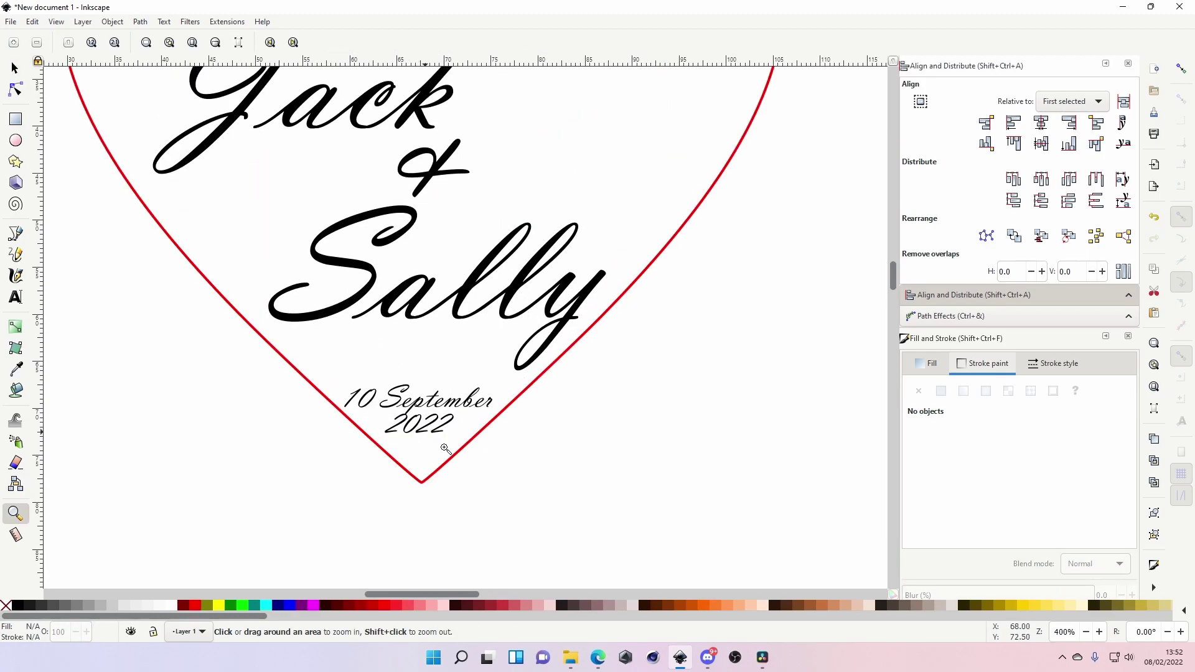
pyautogui.click(23, 74)
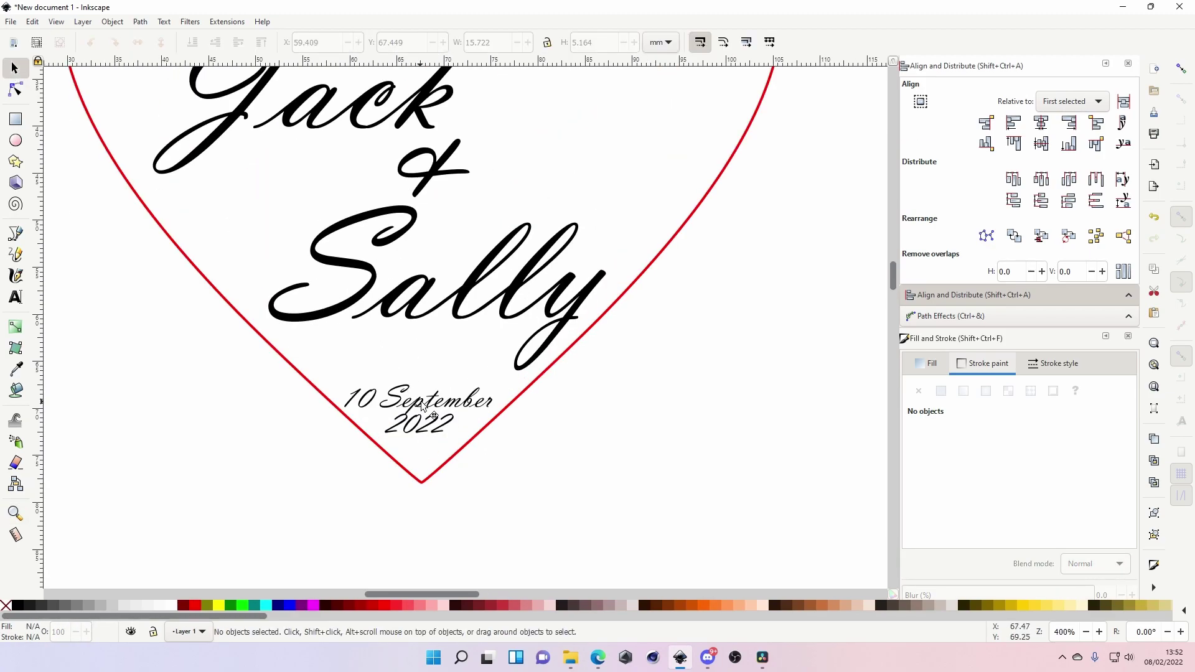
pyautogui.moveTo(423, 406); pyautogui.dragTo(428, 409)
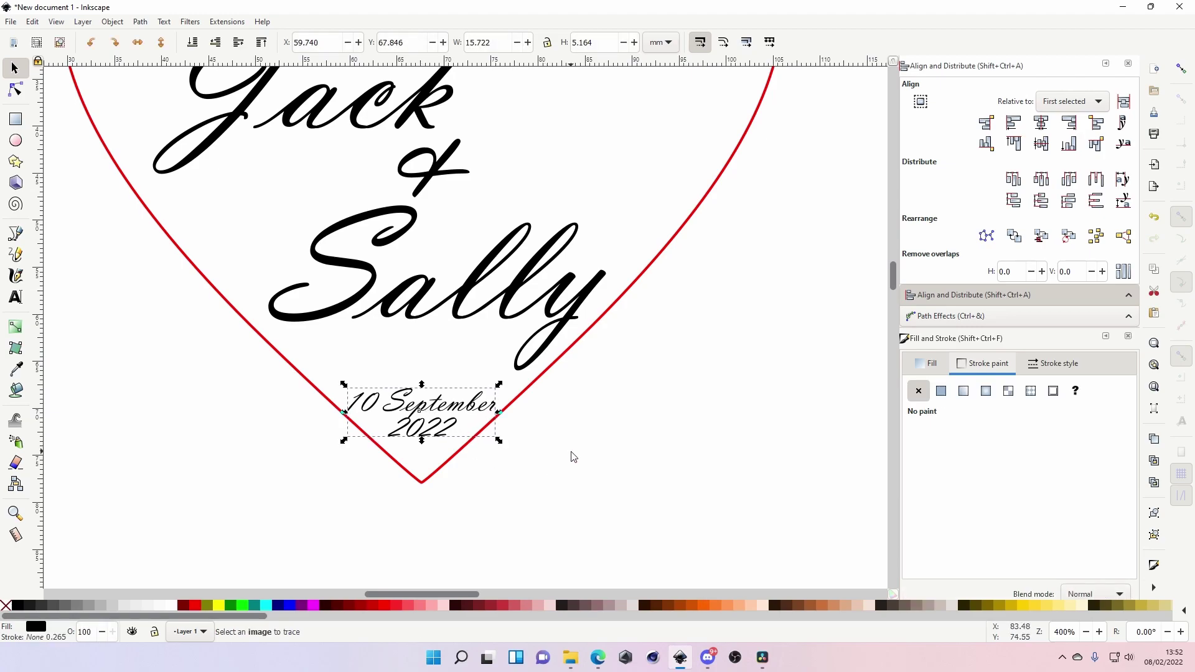
pyautogui.scroll(1, 573, 457)
pyautogui.click(645, 477)
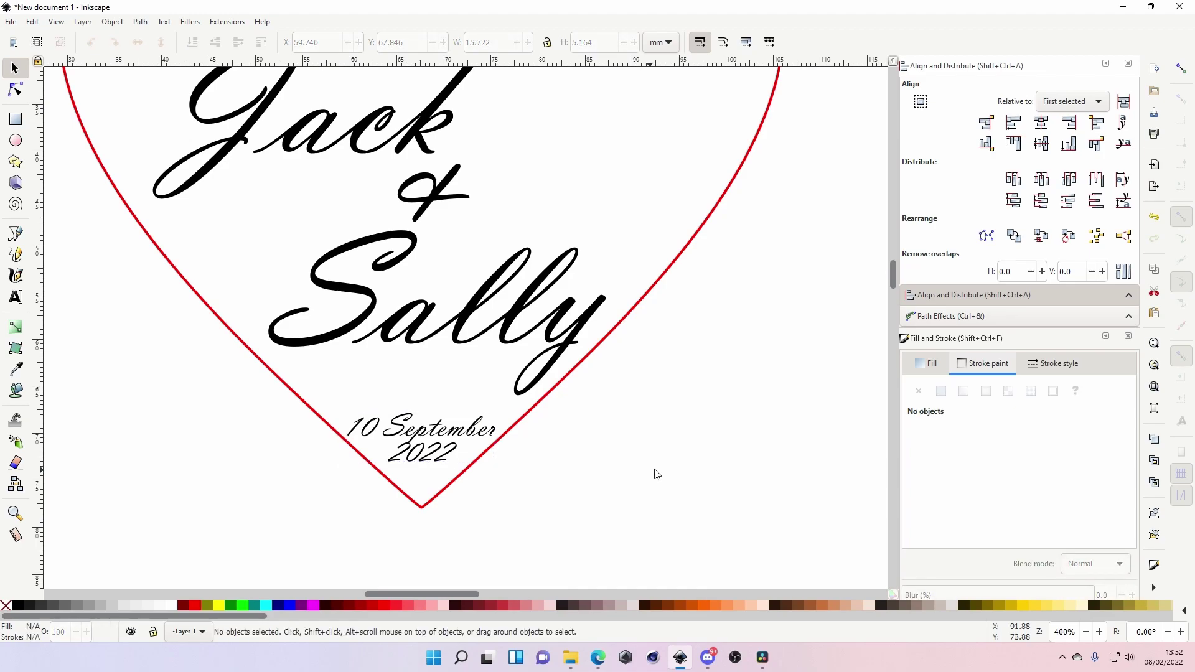
pyautogui.scroll(1, 713, 393)
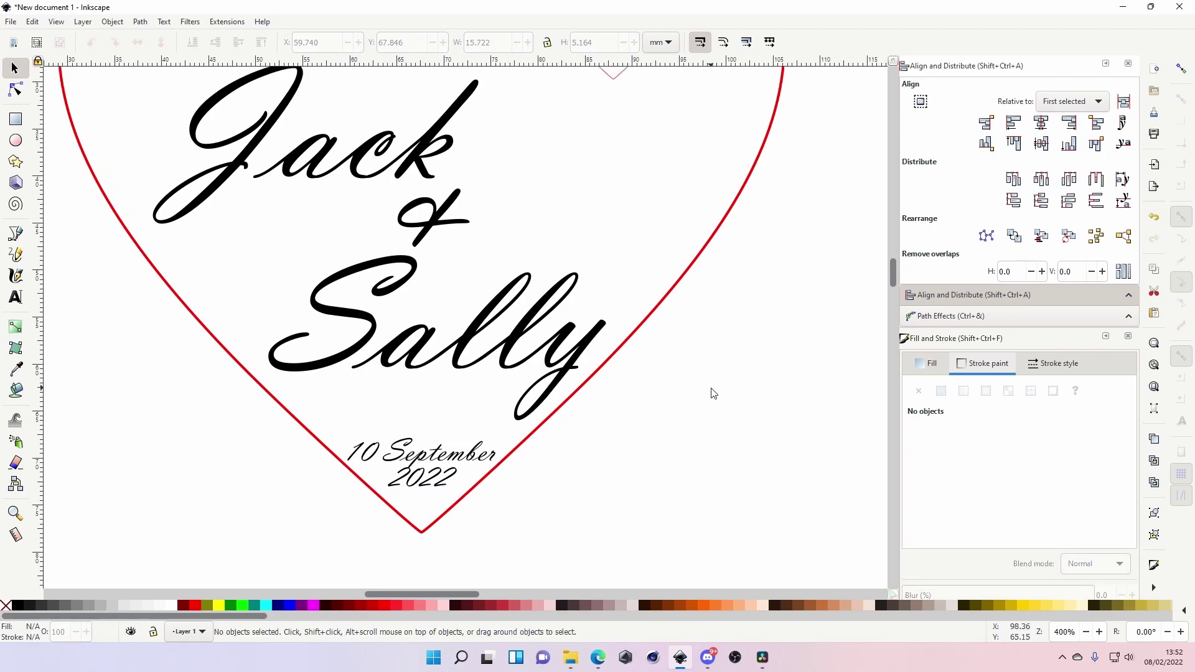
pyautogui.scroll(8, 713, 393)
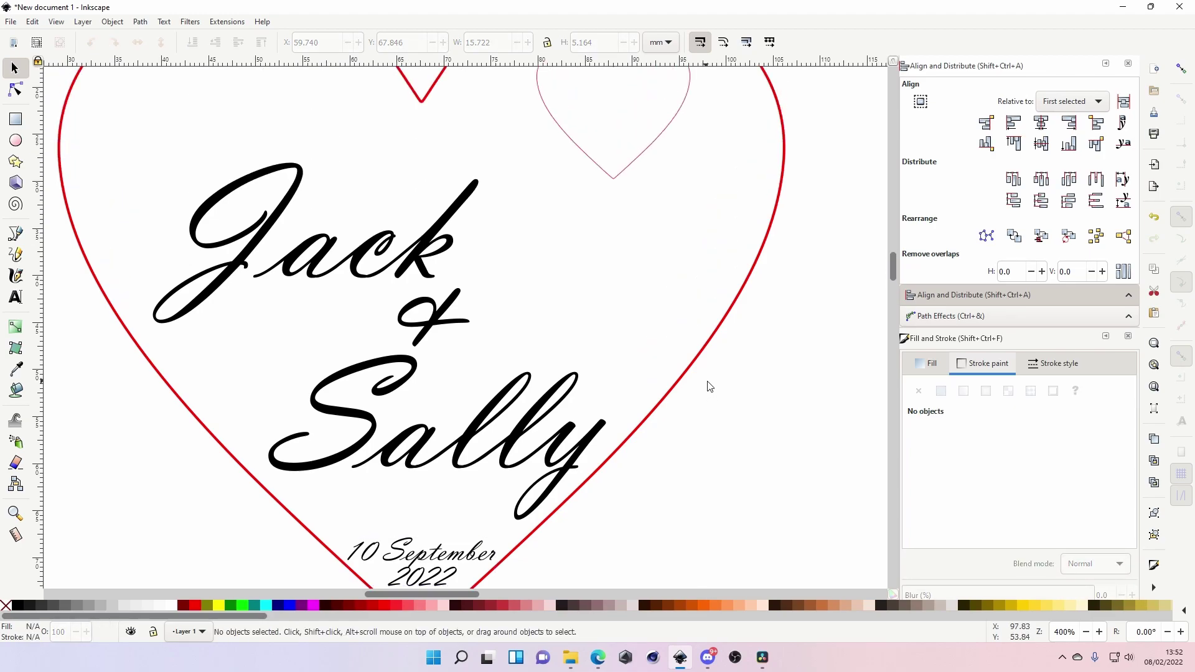
pyautogui.scroll(-3, 798, 393)
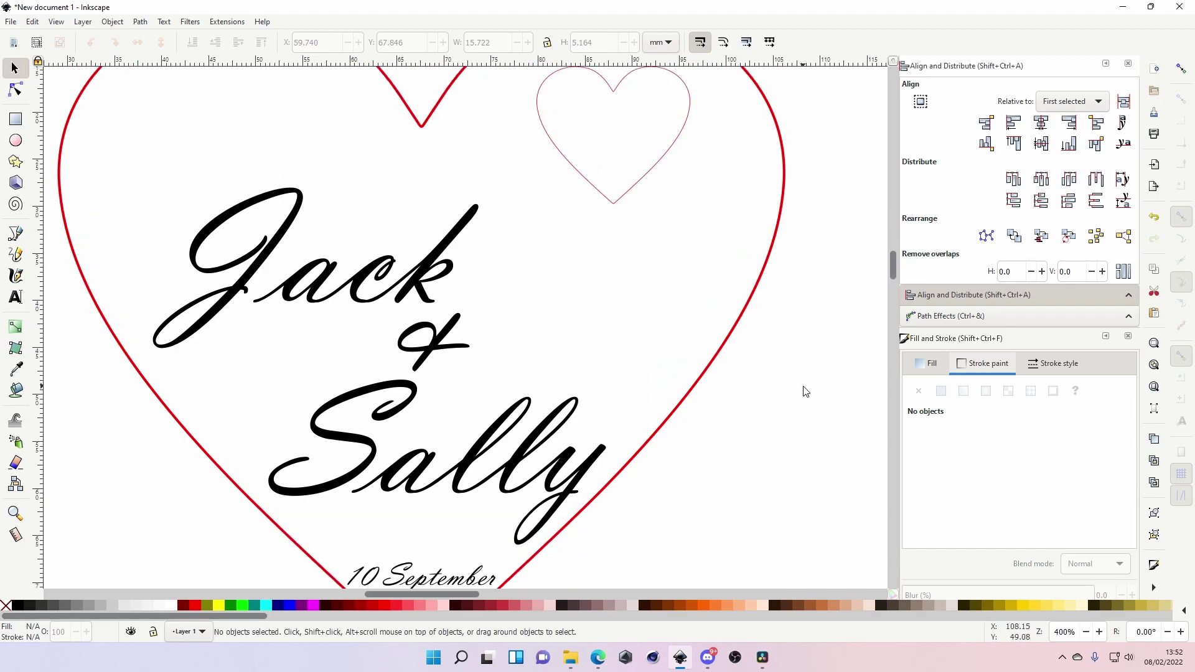
pyautogui.scroll(-2, 815, 408)
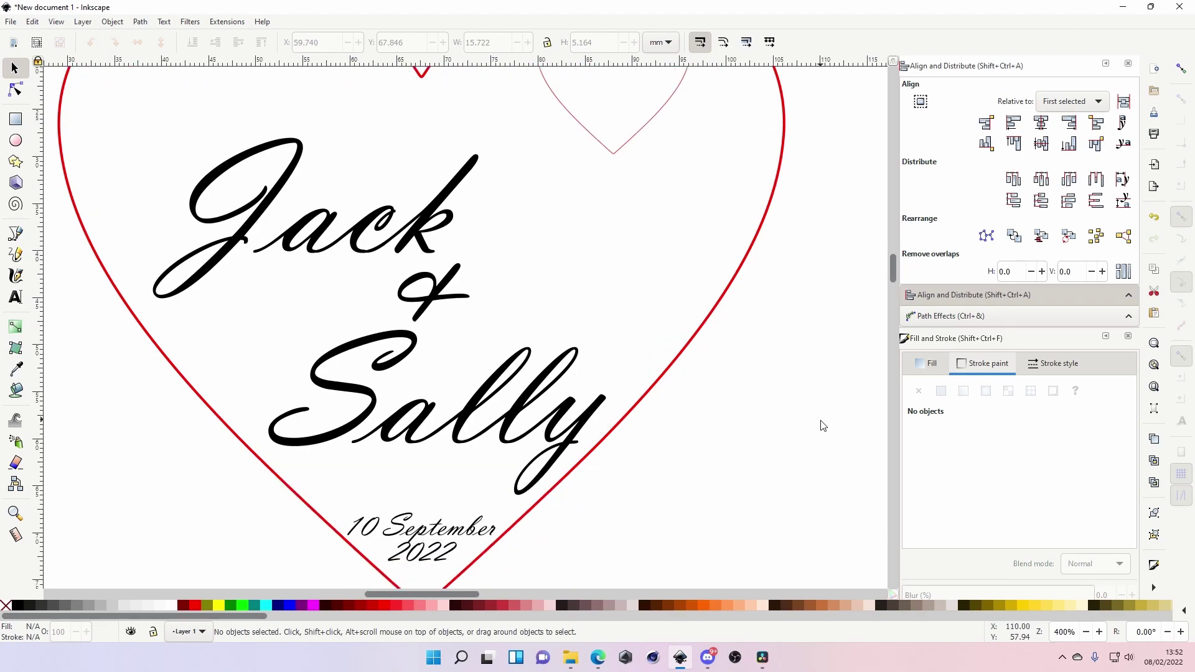
pyautogui.scroll(-3, 753, 367)
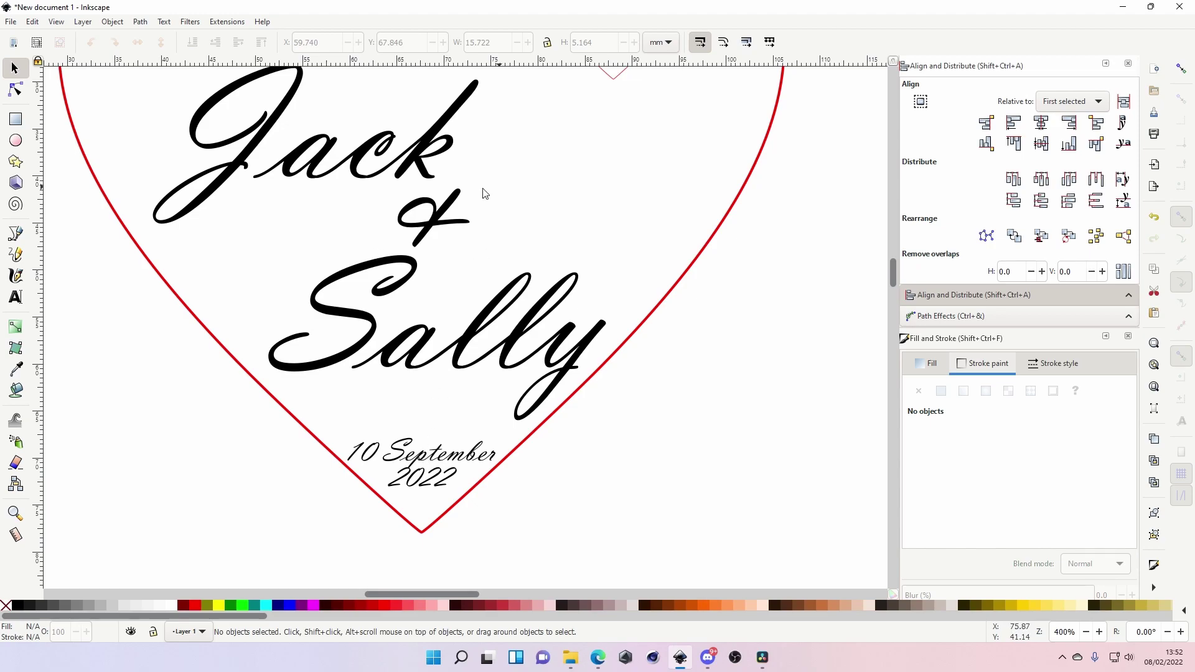
pyautogui.scroll(1, 719, 347)
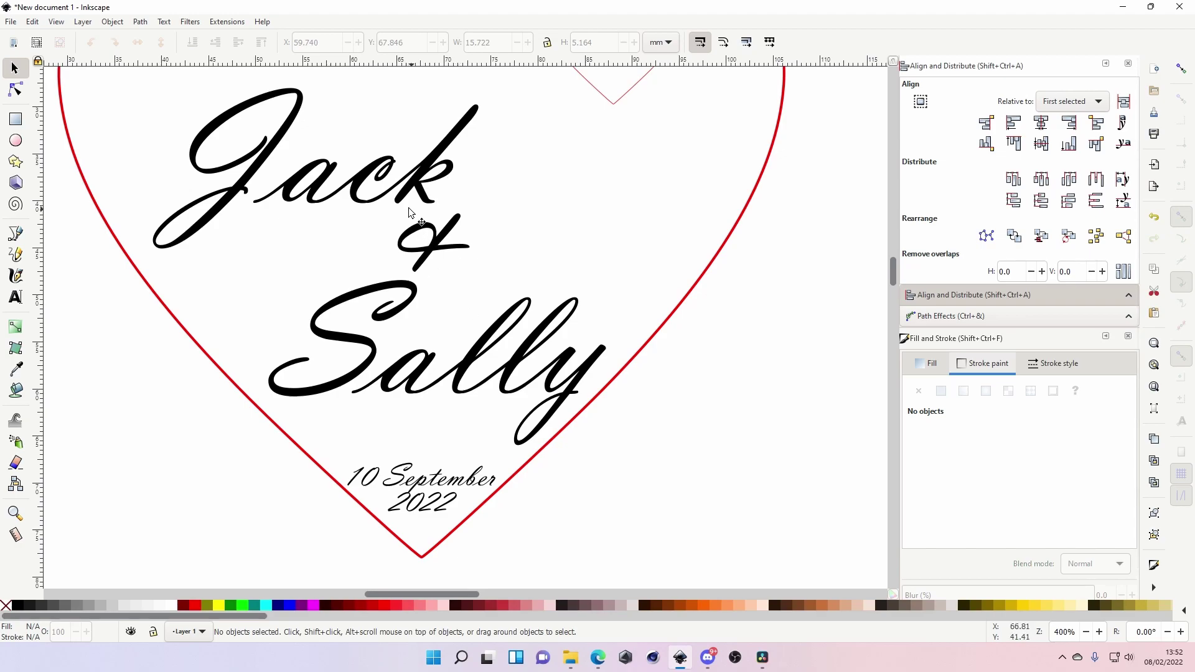
# - Centre the date text horizontally on the large heart, aligning relative to the first selected object
pyautogui.click(1072, 102)
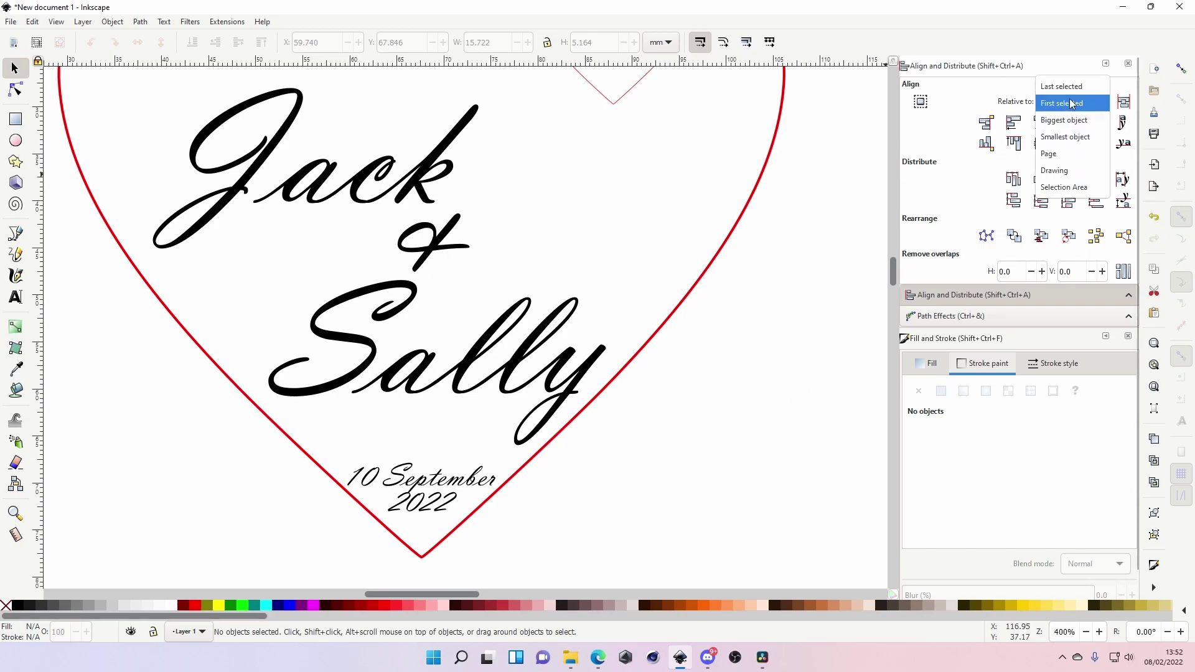
pyautogui.click(1066, 103)
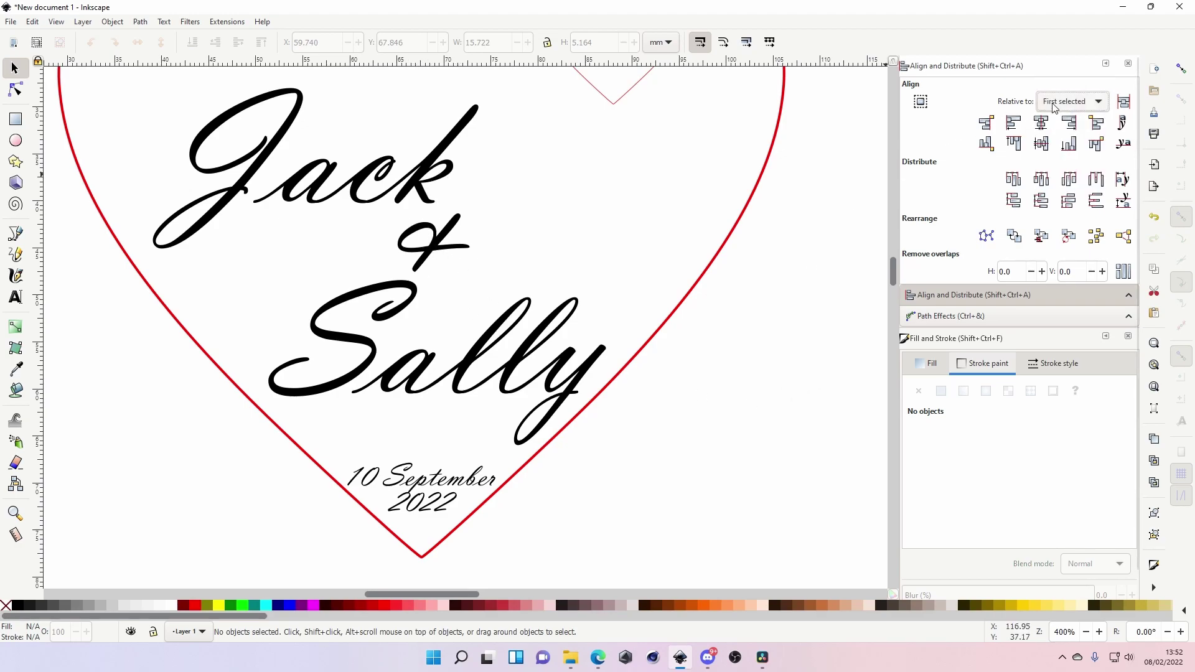
pyautogui.scroll(2, 843, 293)
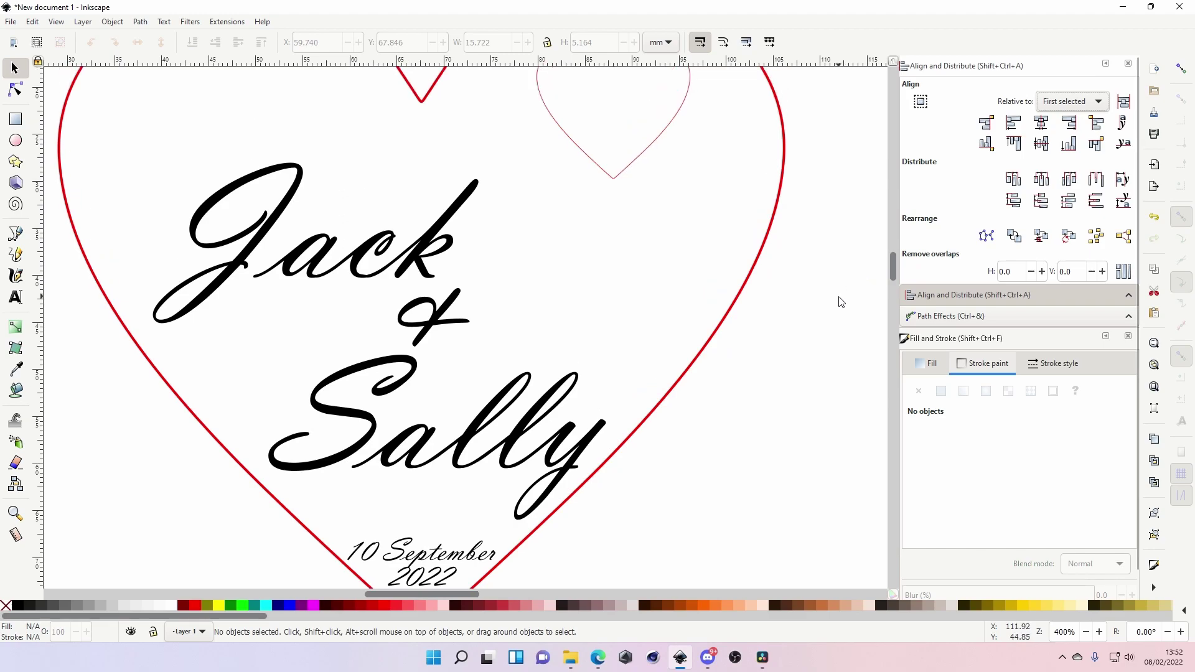
pyautogui.click(772, 198)
pyautogui.scroll(-5, 778, 425)
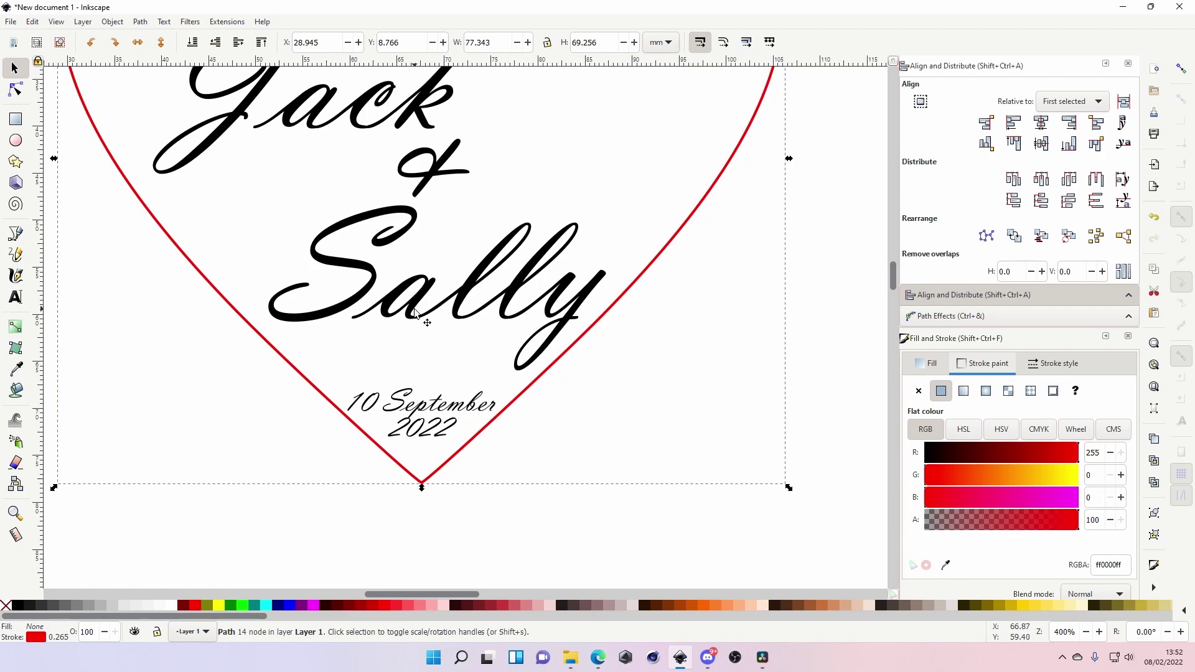
pyautogui.click(759, 199)
pyautogui.hotkey('shift', 'Tab')
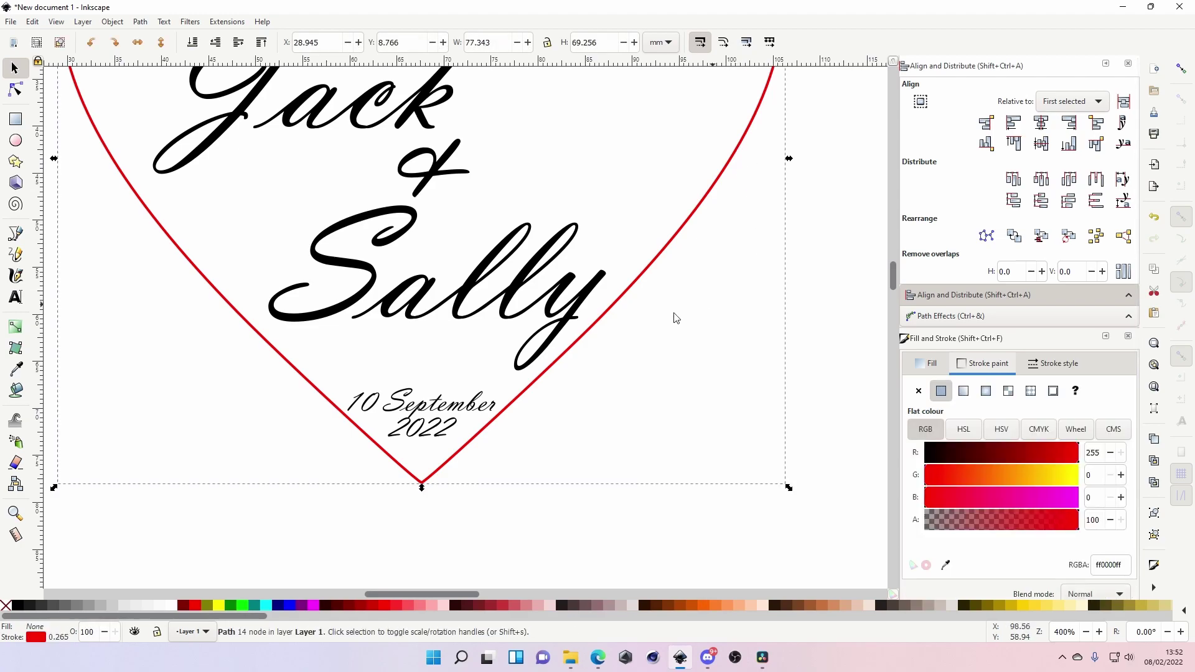
pyautogui.keyDown('shift'); pyautogui.click(421, 412); pyautogui.keyUp('shift')
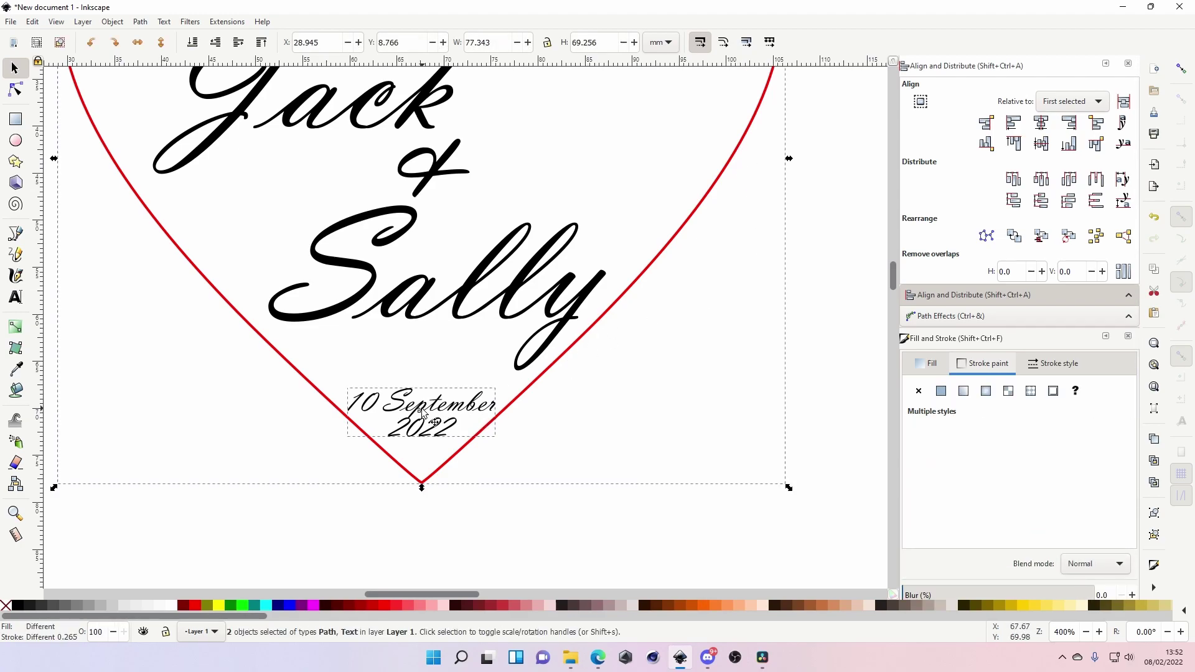
pyautogui.click(1042, 124)
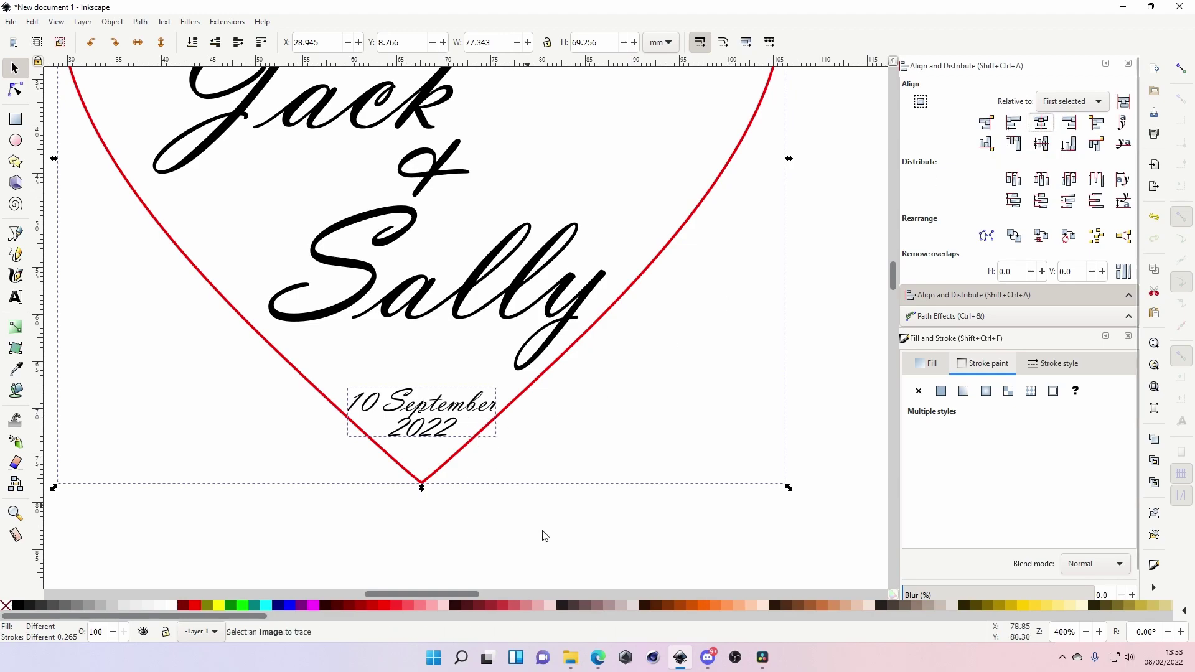
pyautogui.press('Escape')
# - Duplicate the first partner's name, move the copy up and to the left, and replace its text with "save the date"
pyautogui.press('z')
pyautogui.keyDown('shift'); pyautogui.click(707, 443); pyautogui.keyUp('shift')
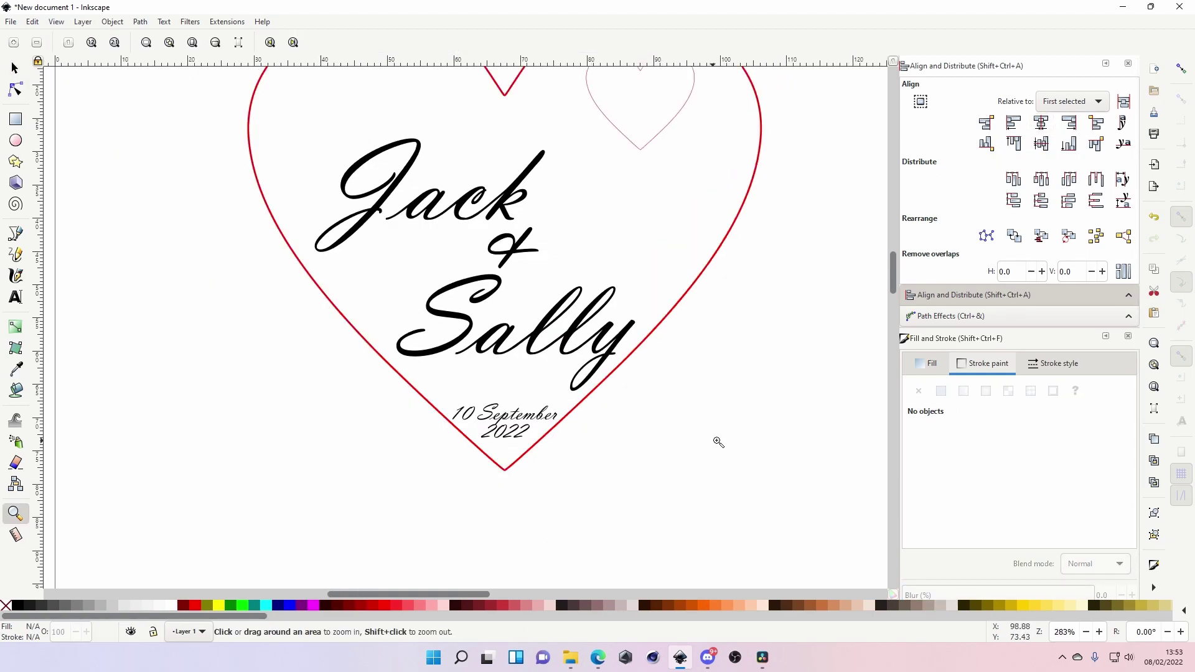
pyautogui.moveTo(890, 277)
pyautogui.mouseDown()
pyautogui.moveTo(891, 264)
pyautogui.moveTo(888, 274)
pyautogui.mouseUp()
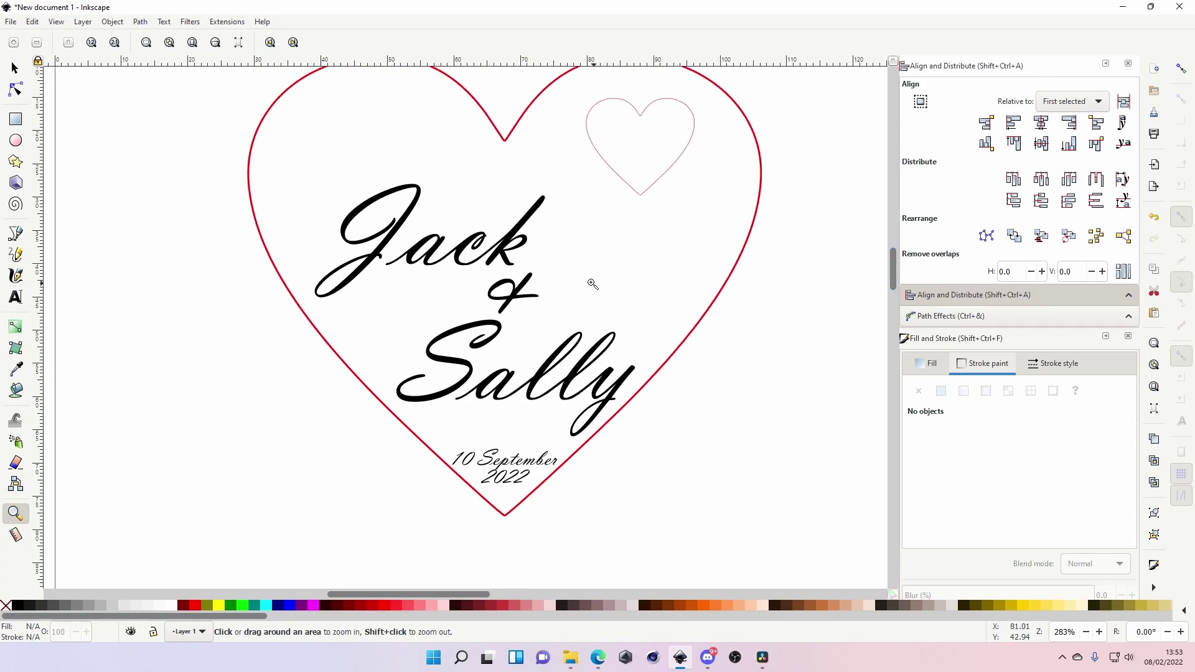
pyautogui.scroll(2, 425, 249)
pyautogui.click(14, 68)
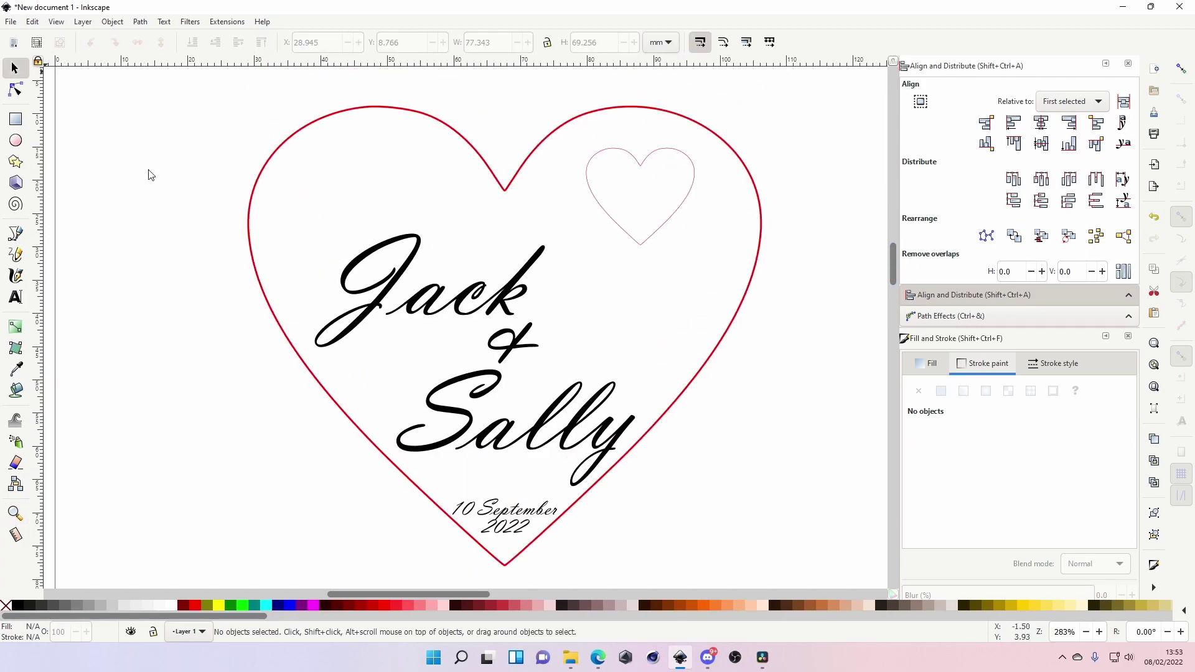
pyautogui.click(405, 284)
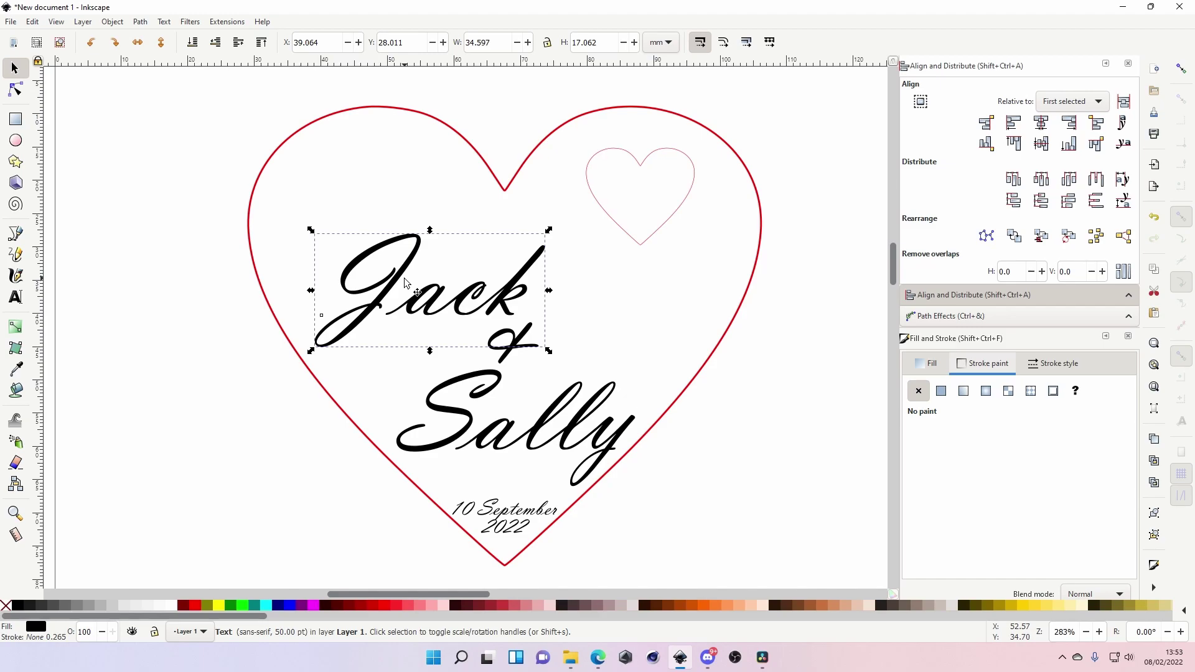
pyautogui.hotkey('ctrl', 'd')
pyautogui.moveTo(405, 279); pyautogui.dragTo(282, 207)
pyautogui.press('t')
pyautogui.doubleClick(282, 208)
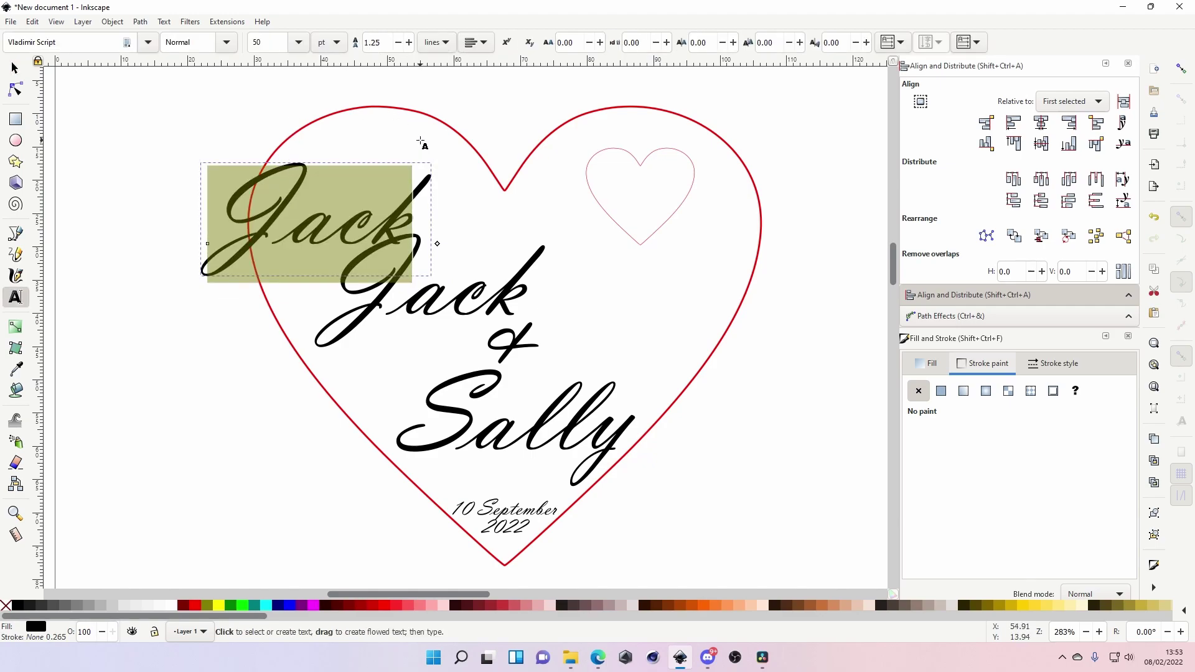
pyautogui.write('save')
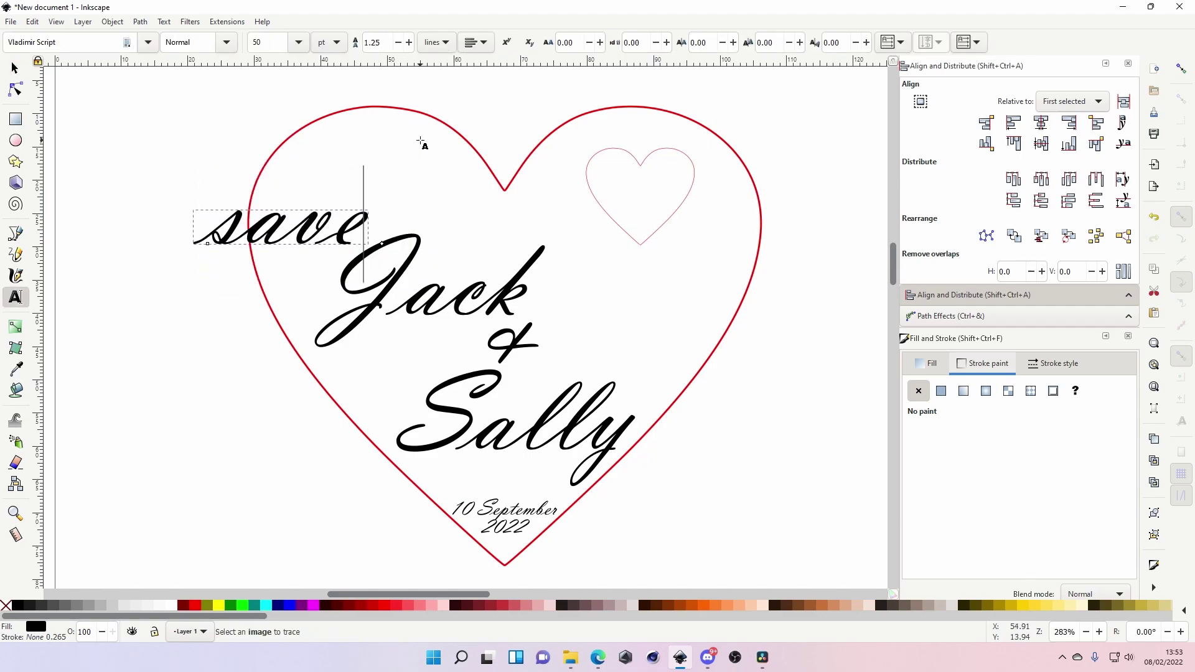
pyautogui.write(' the date')
# - Set the font size of the "save the date" text to 15 pt
pyautogui.hotkey('ctrl', 'a')
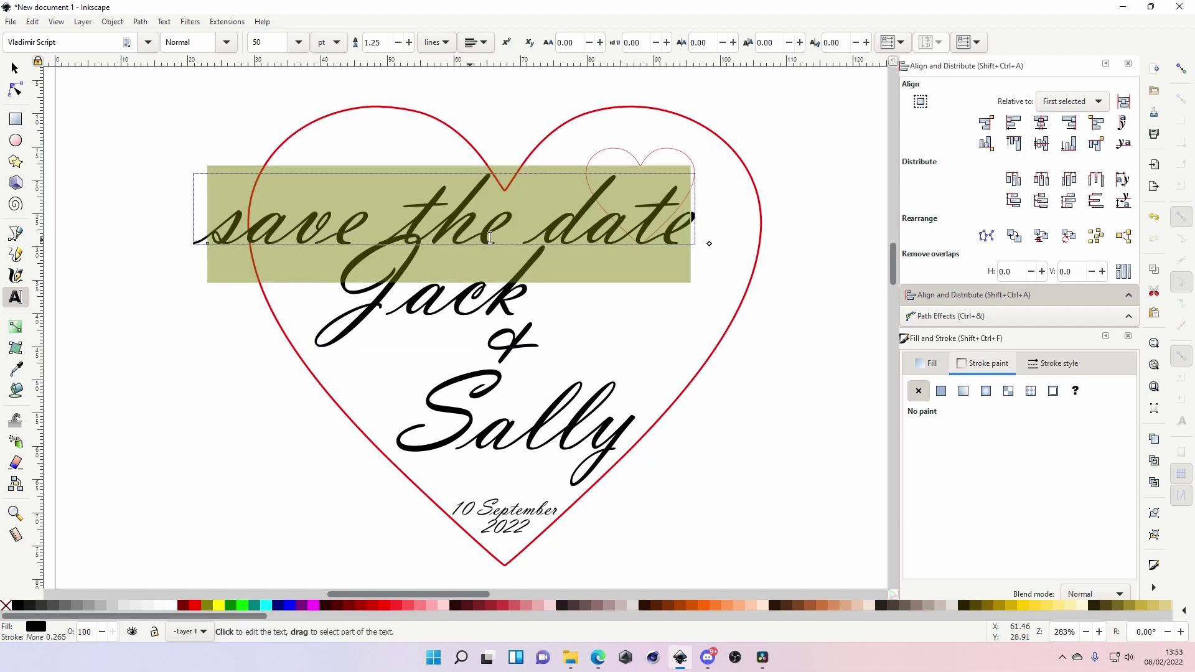
pyautogui.doubleClick(267, 42)
pyautogui.write('1')
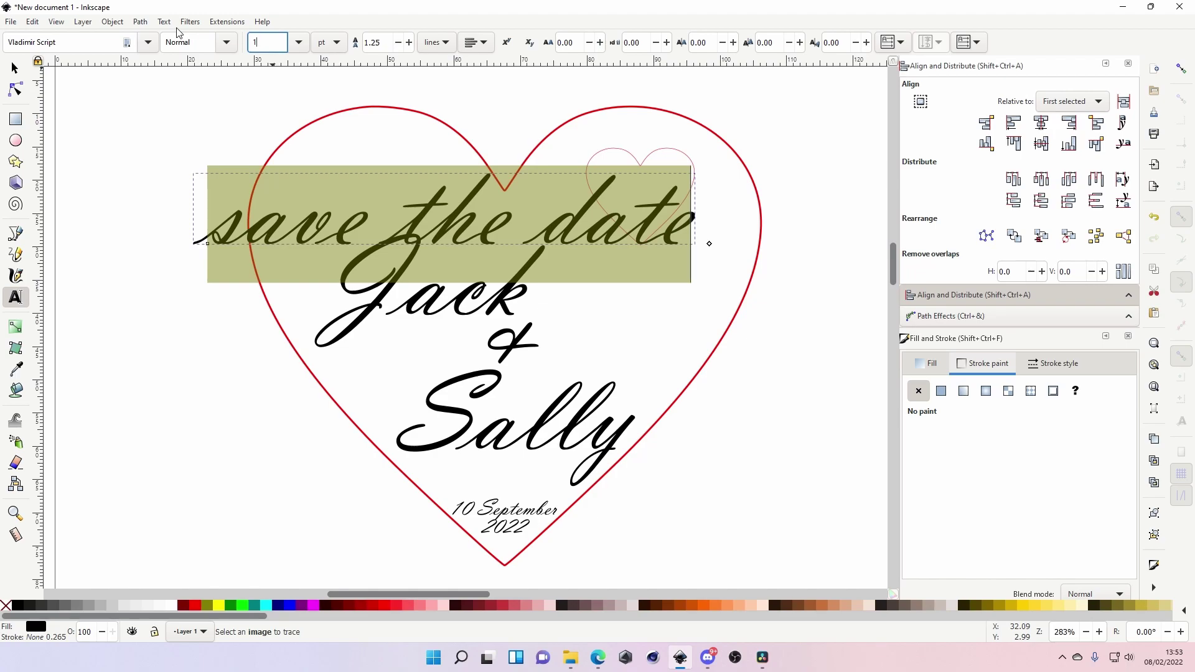
pyautogui.write('5')
pyautogui.press('Return')
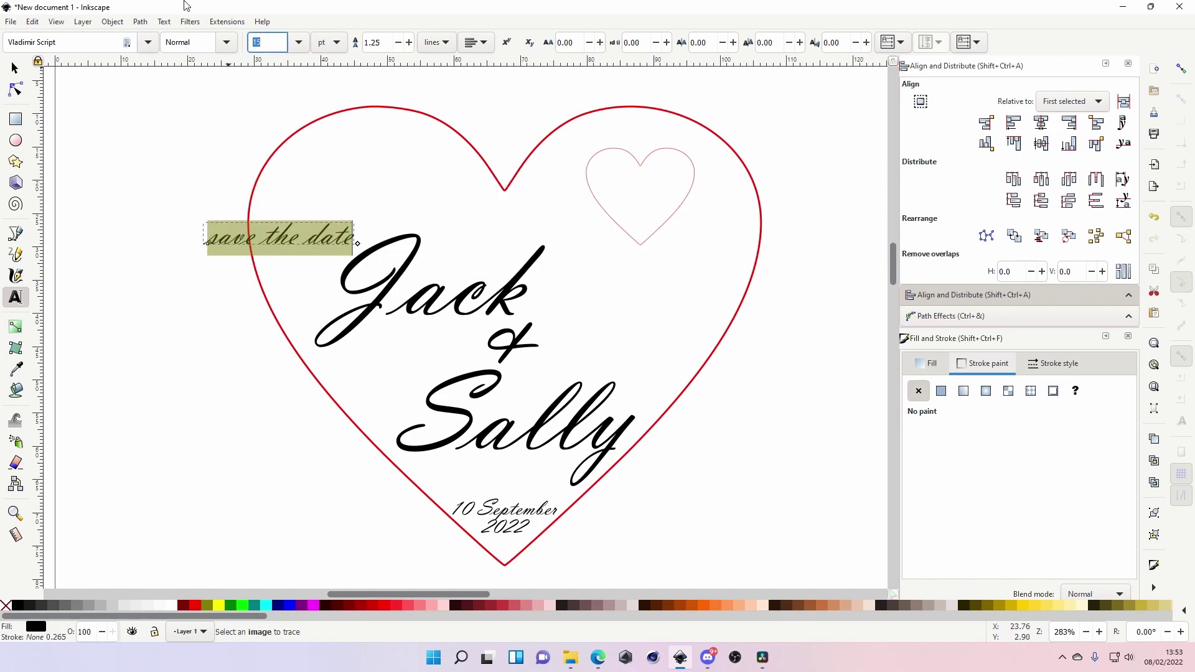
# - Set the "save the date" text to 20 pt and move it to about X 7.9 mm, Y 26 mm, over the large heart's outer left edge
pyautogui.write('20')
pyautogui.press('Return')
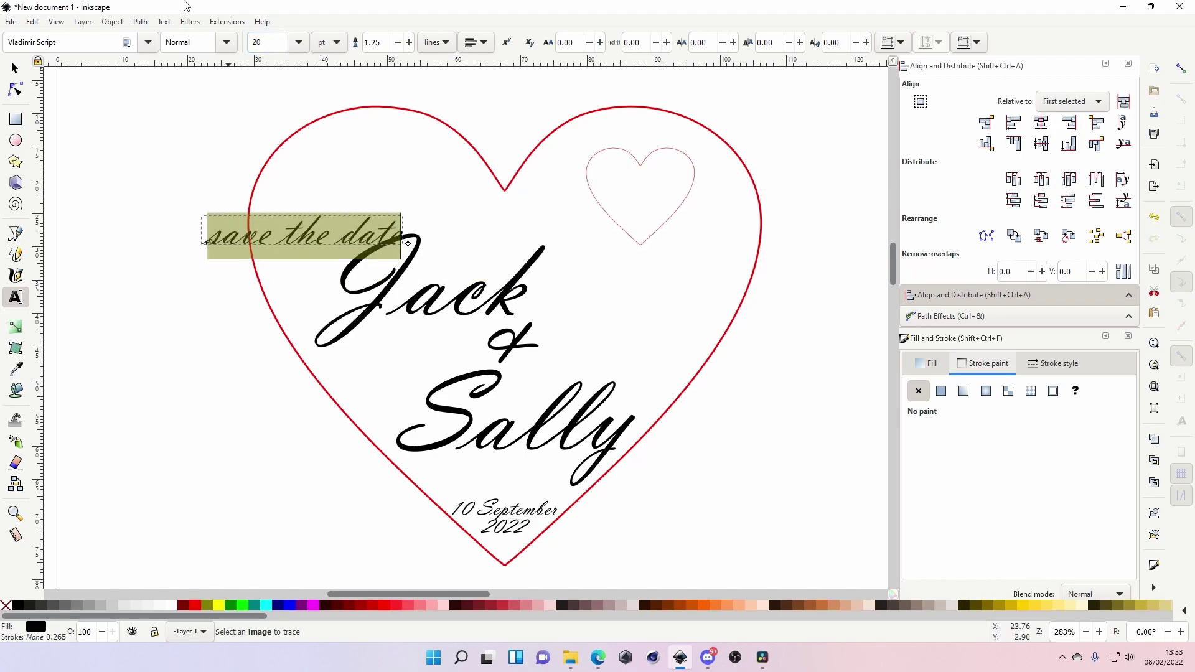
pyautogui.click(14, 67)
pyautogui.click(236, 328)
pyautogui.moveTo(305, 243); pyautogui.dragTo(236, 221)
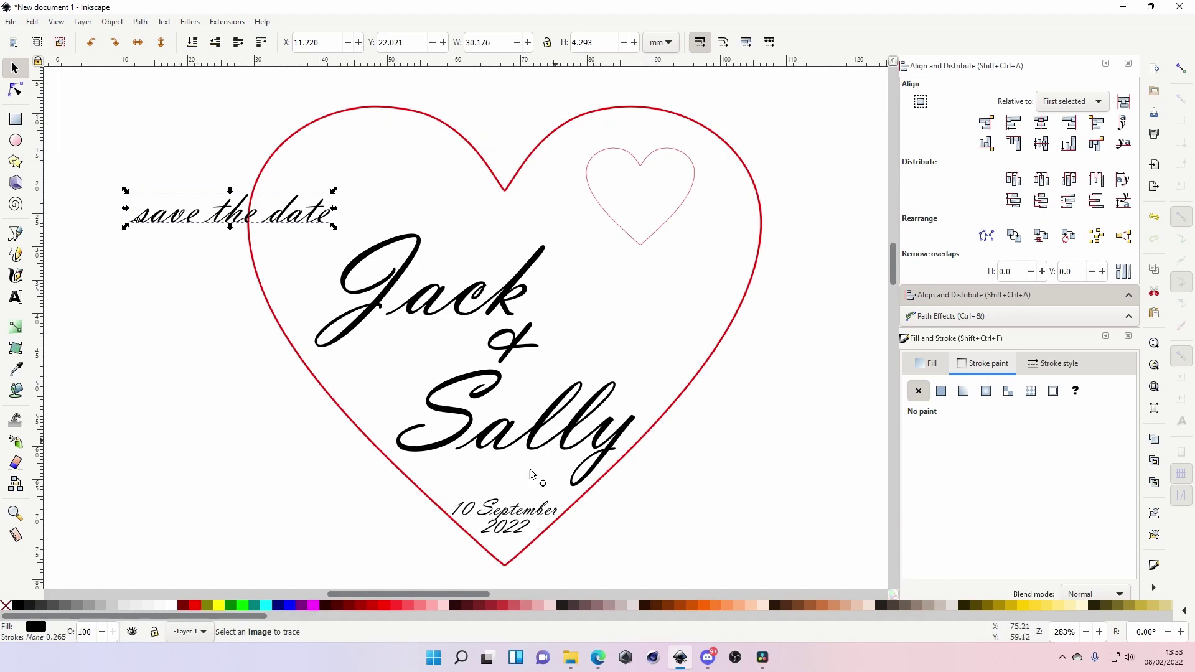
pyautogui.moveTo(454, 594); pyautogui.dragTo(466, 596)
pyautogui.click(165, 256)
pyautogui.moveTo(192, 232); pyautogui.dragTo(162, 242)
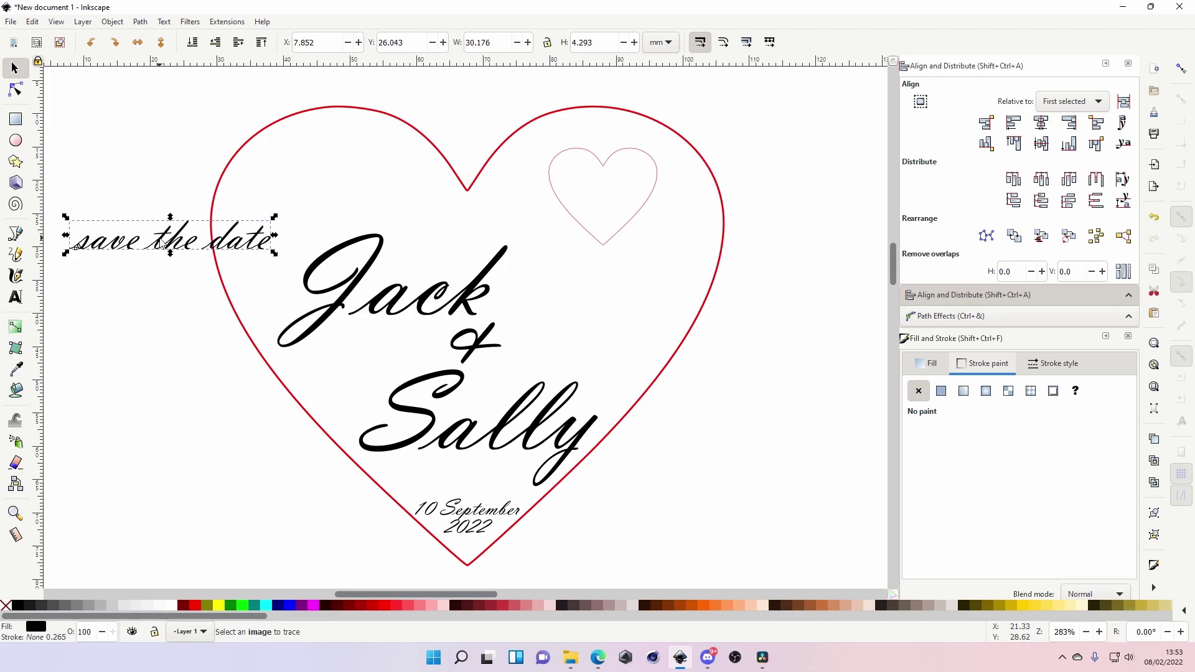
# - Put the "save the date" text on the path of the large heart
pyautogui.click(165, 294)
pyautogui.click(185, 245)
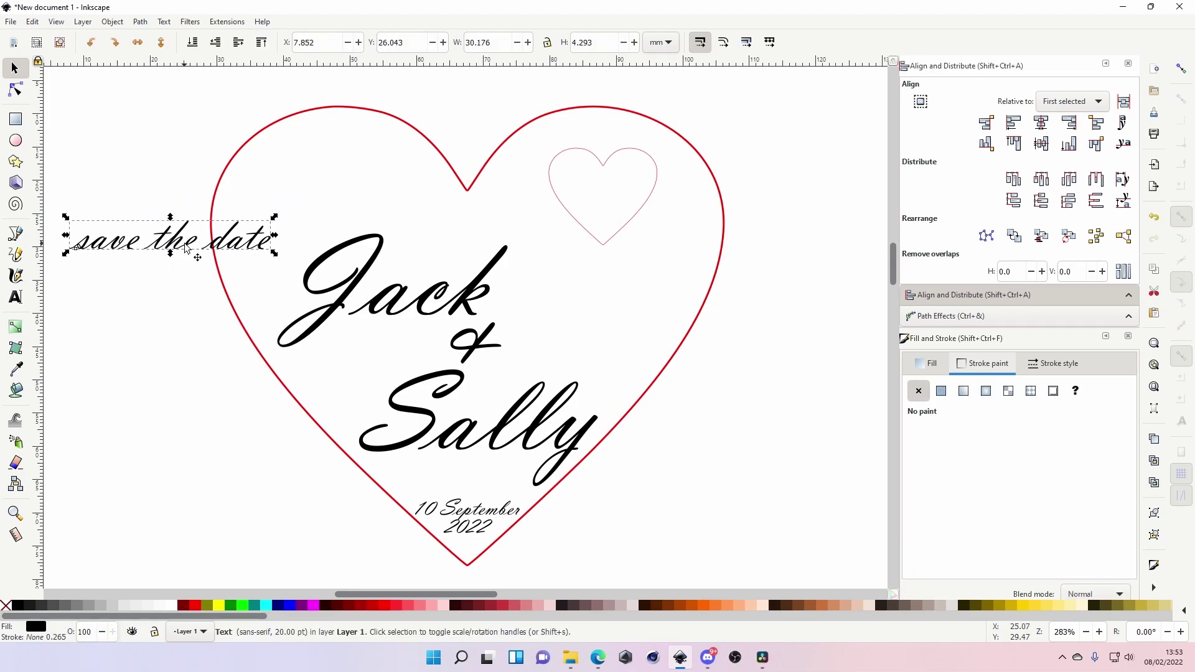
pyautogui.click(164, 309)
pyautogui.click(179, 249)
pyautogui.keyDown('shift'); pyautogui.click(280, 127); pyautogui.keyUp('shift')
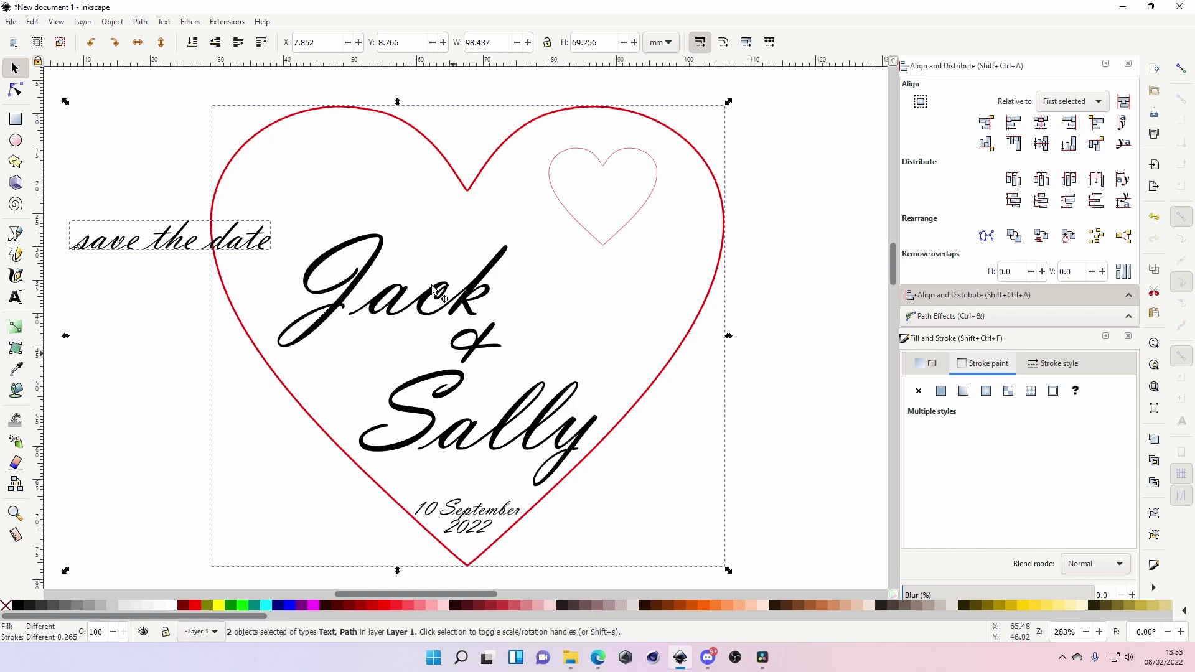
pyautogui.click(171, 26)
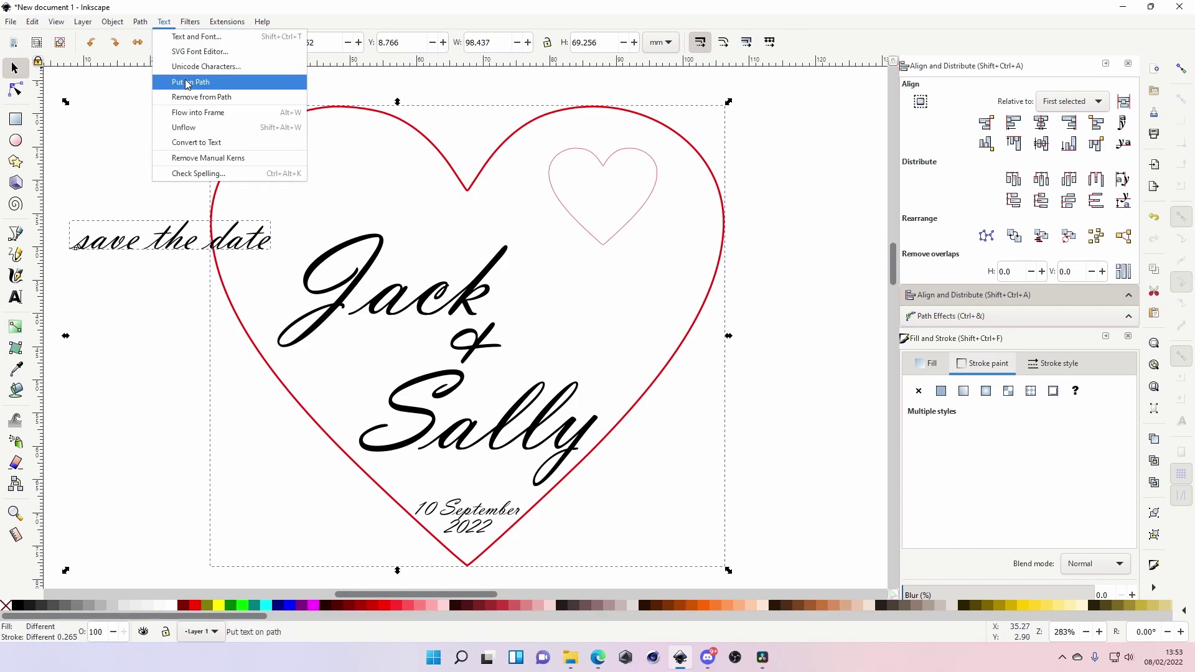
pyautogui.click(186, 84)
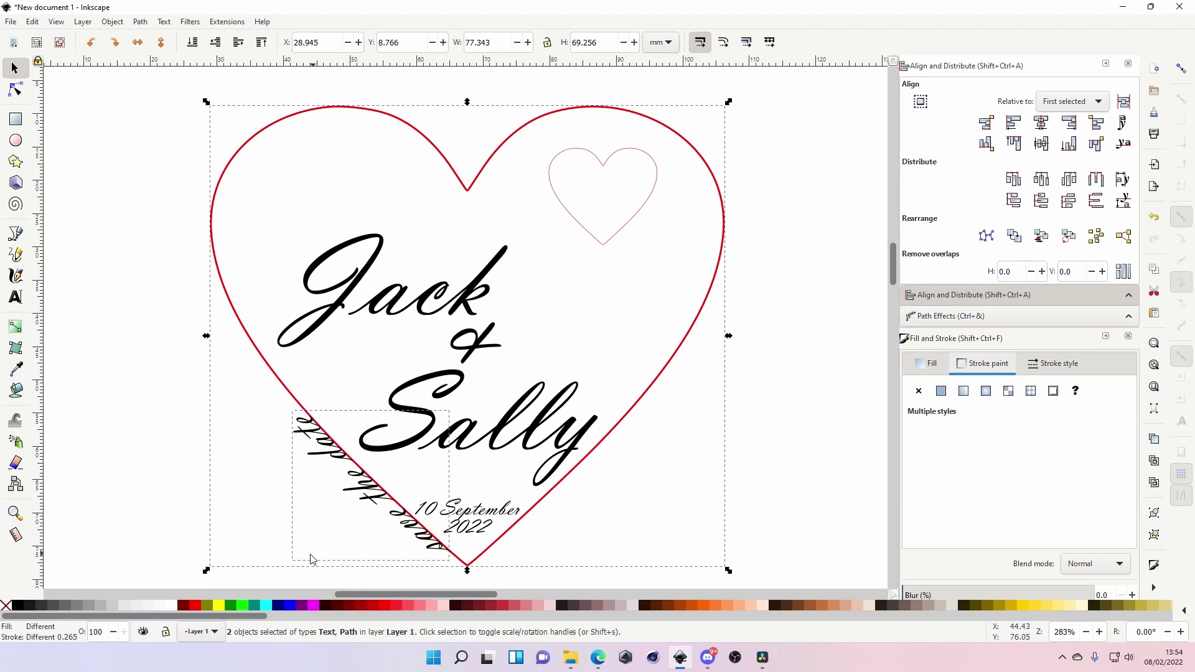
pyautogui.click(337, 581)
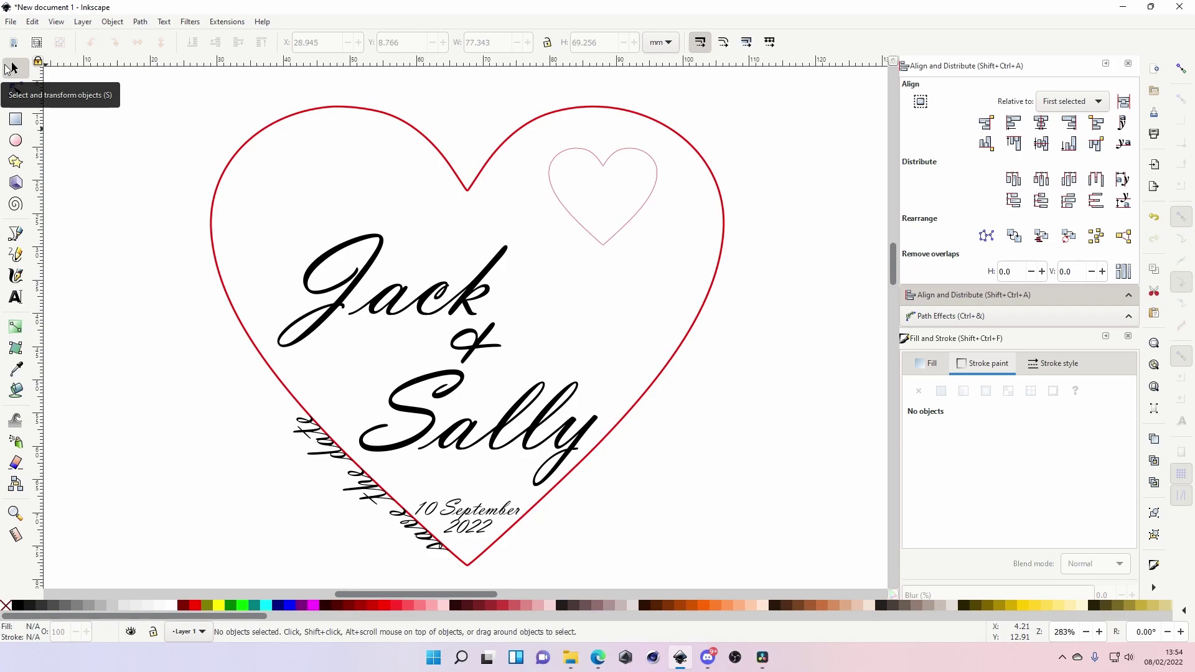
pyautogui.click(16, 140)
pyautogui.moveTo(73, 132)
pyautogui.mouseDown()
pyautogui.moveTo(160, 207)
pyautogui.moveTo(166, 229)
pyautogui.mouseUp()
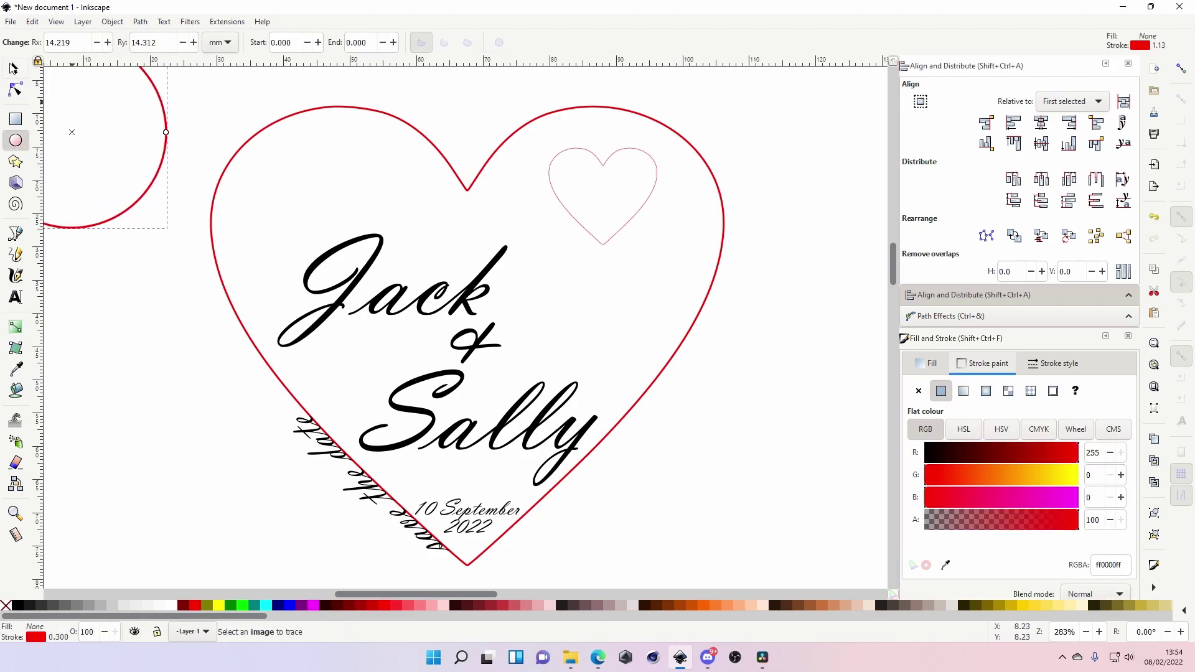
pyautogui.press('s')
pyautogui.click(141, 45)
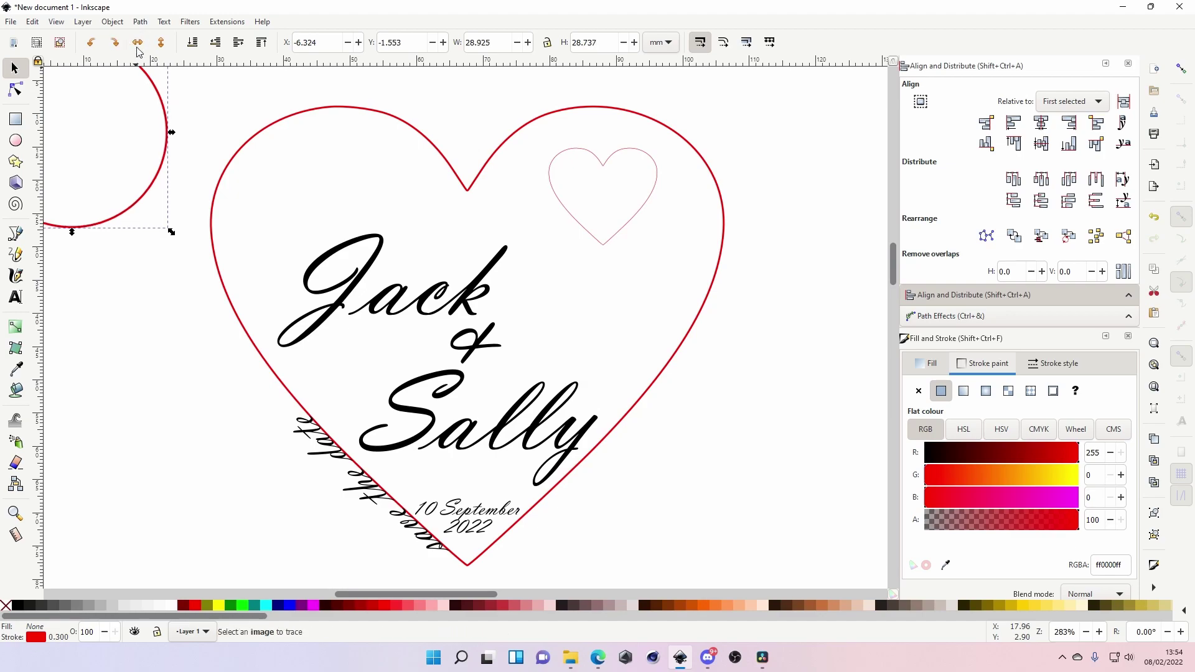
pyautogui.press('Delete')
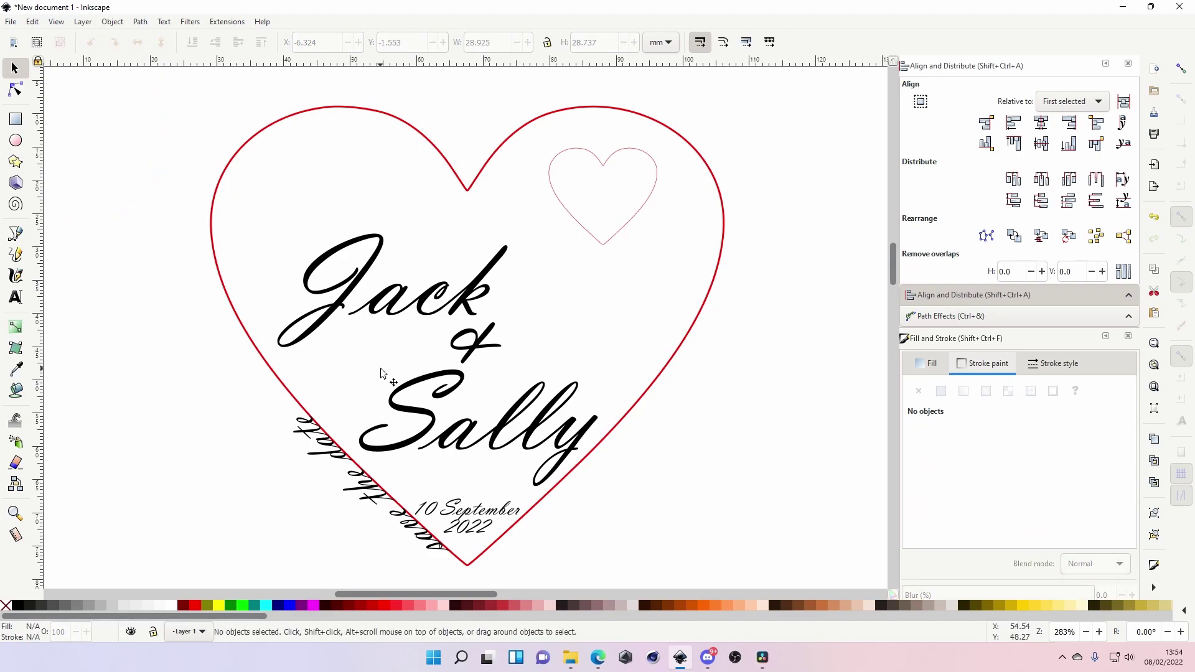
# - Try flipping the large heart with its path text horizontally and vertically, and undo the flips
pyautogui.click(264, 357)
pyautogui.click(138, 42)
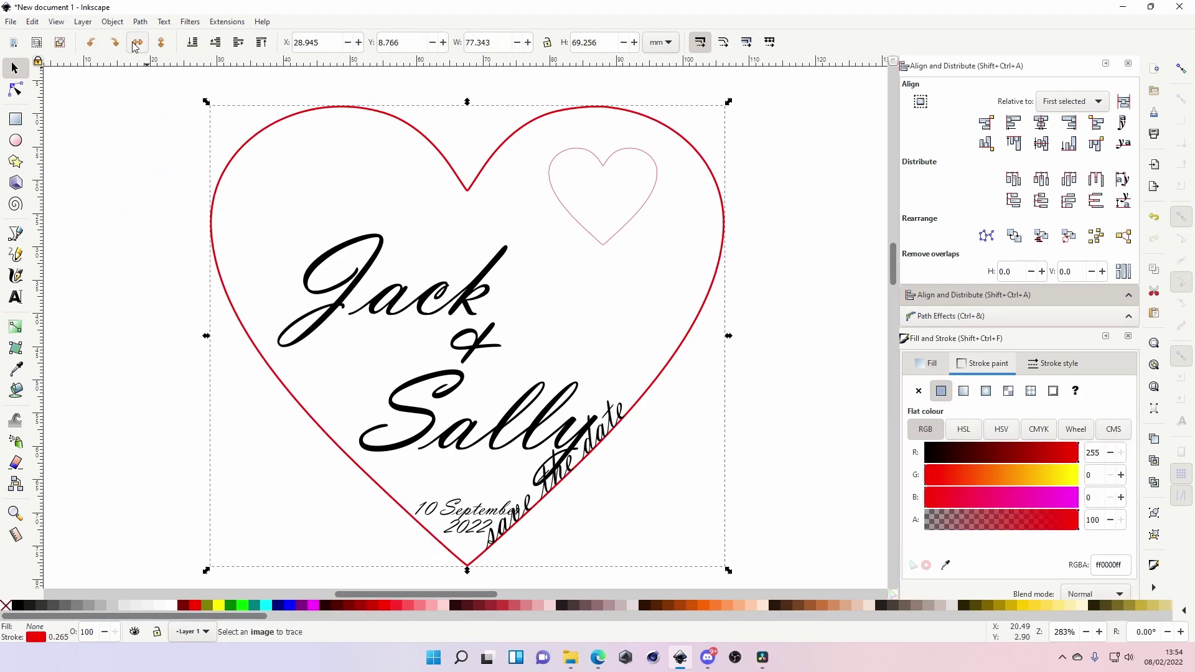
pyautogui.click(161, 42)
pyautogui.hotkey('ctrl', 'z')
pyautogui.hotkey('ctrl', 'z')
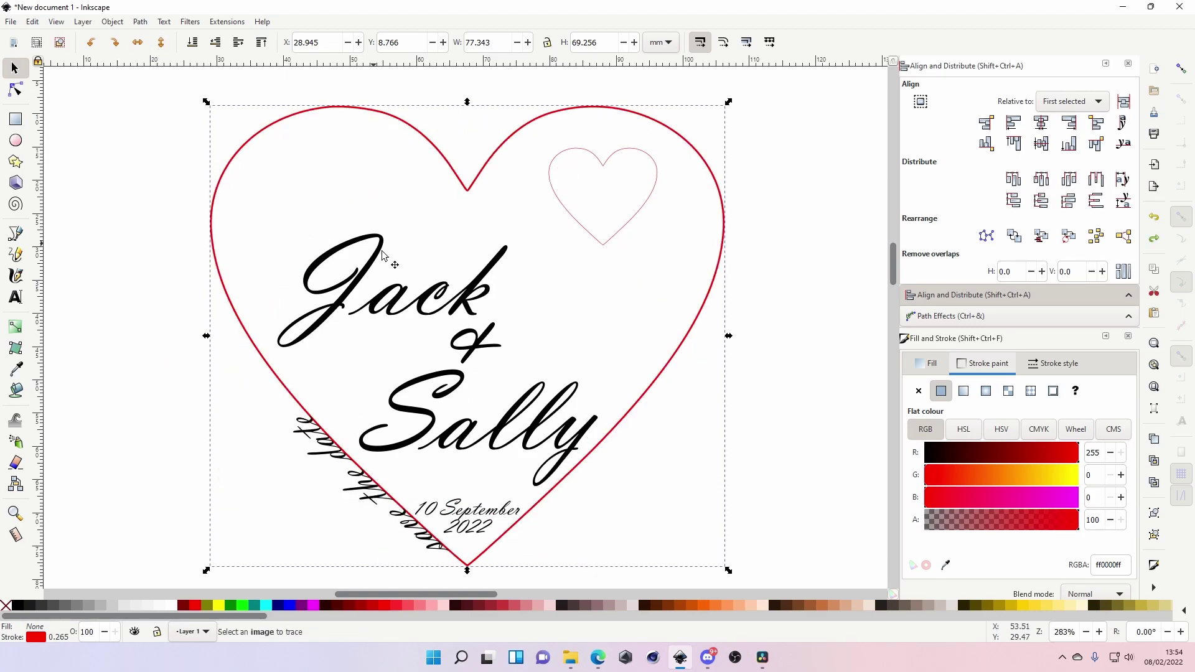
pyautogui.click(87, 255)
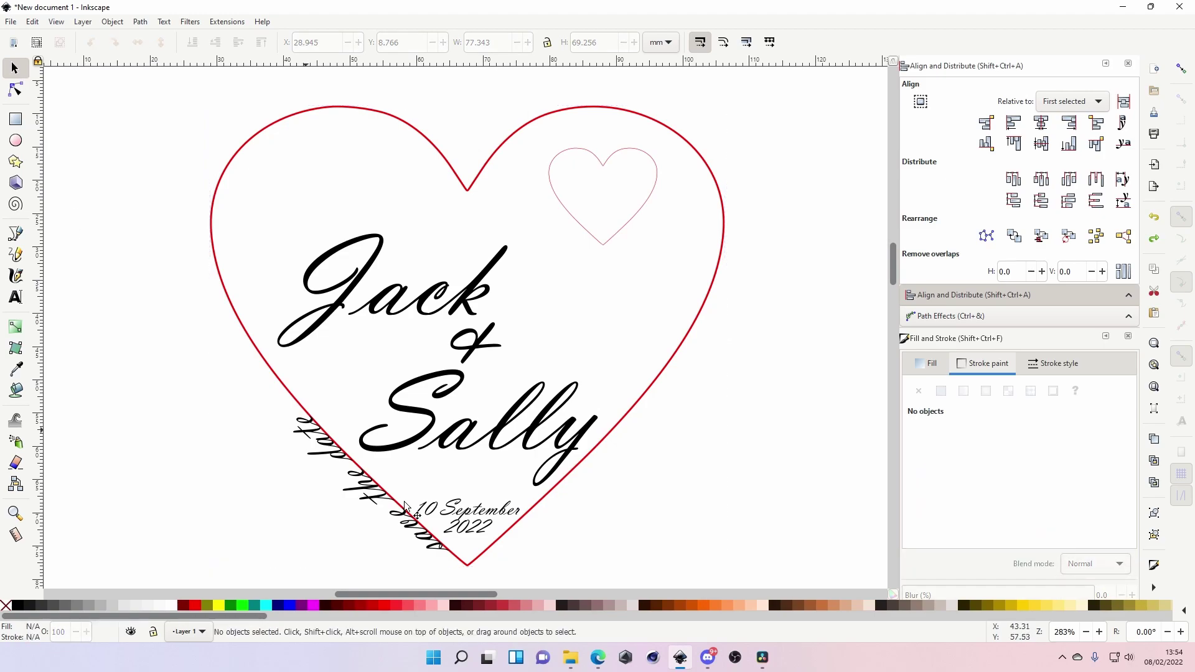
# - Insert leading spaces before "save the date" to shift the lettering along the path onto the heart's upper-left lobe
pyautogui.doubleClick(316, 458)
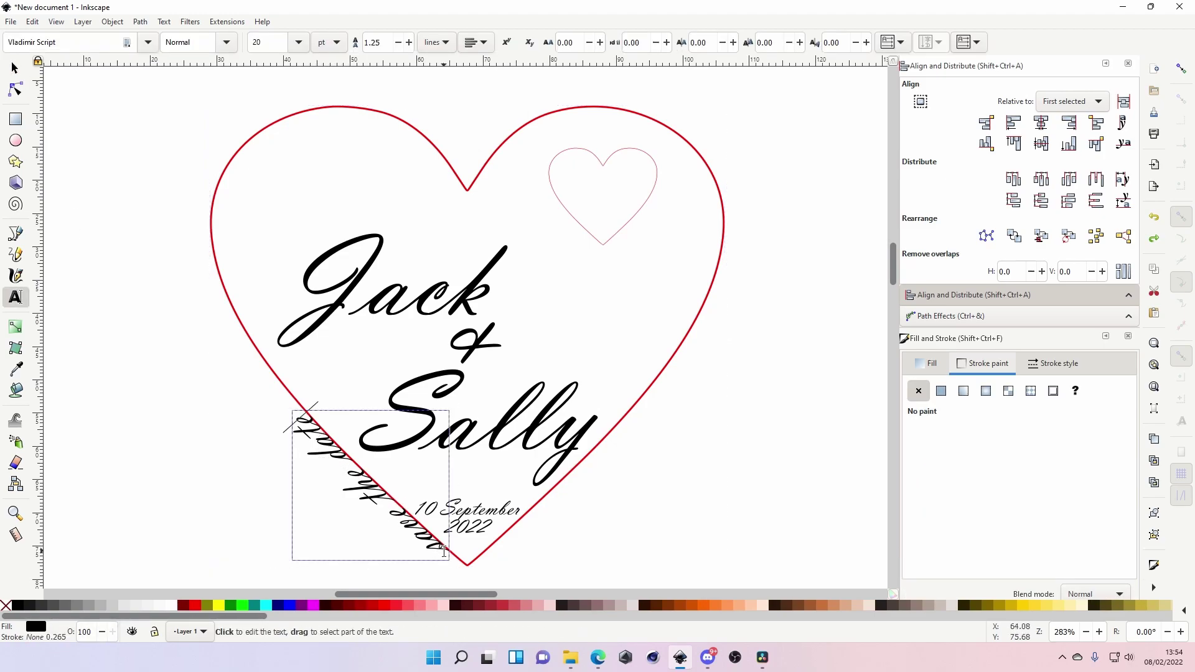
pyautogui.press('Right')
pyautogui.press('Right')
pyautogui.press('Right')
pyautogui.press('Right')
pyautogui.press('Right')
pyautogui.press('Right')
pyautogui.press('Right')
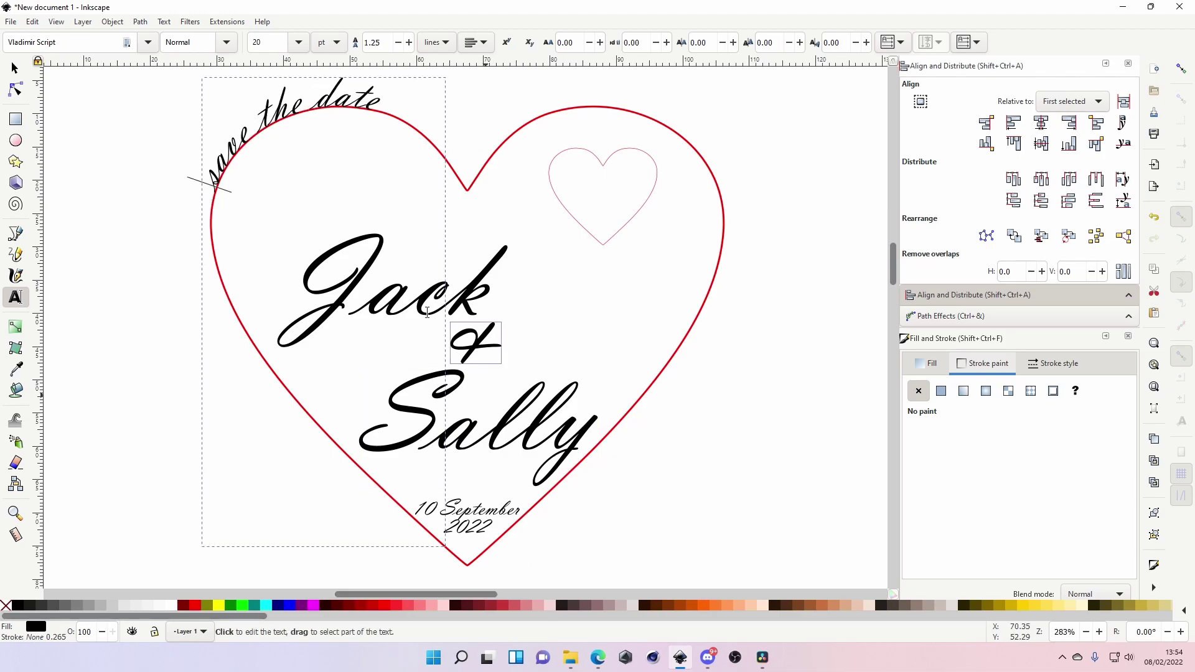
# - Set the font size of the entire "save the date" path text to 25 pt
pyautogui.hotkey('ctrl', 'a')
pyautogui.doubleClick(272, 41)
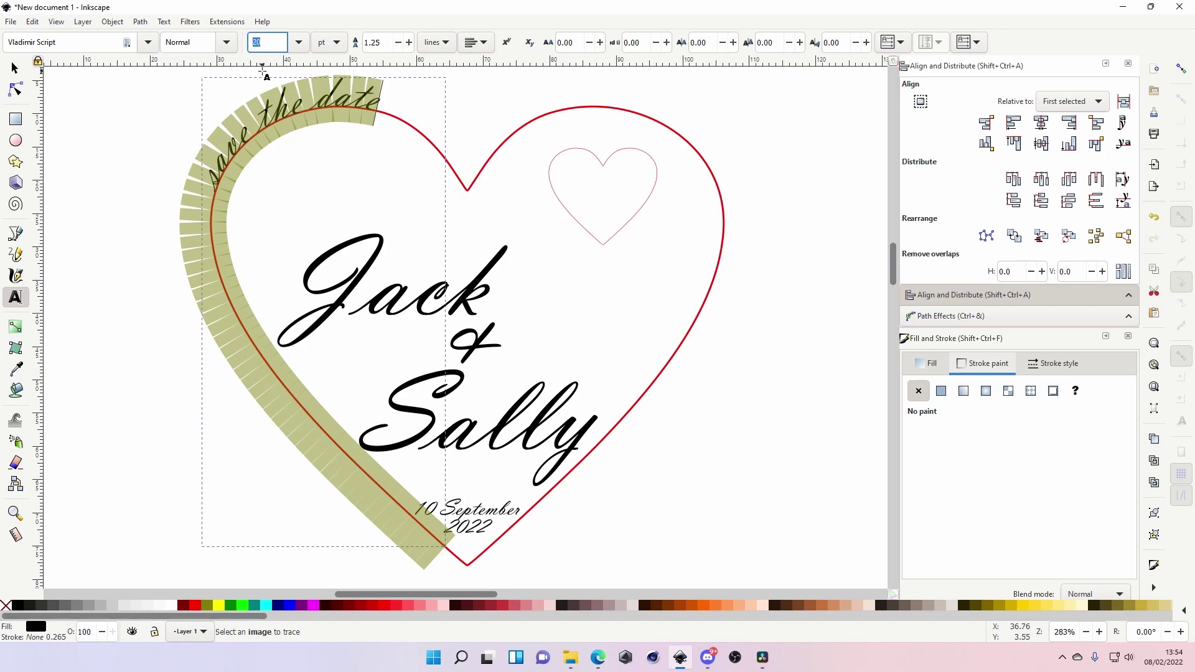
pyautogui.write('25')
pyautogui.press('Return')
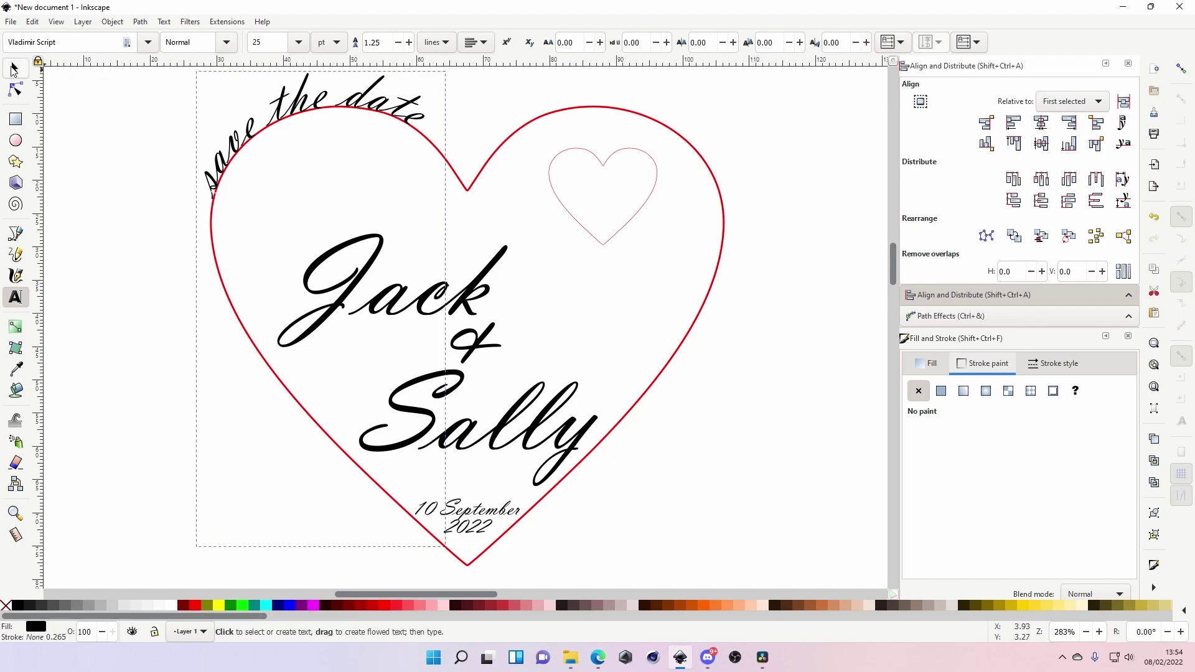
# - Convert the curved "save the date" text from an object to a path
pyautogui.scroll(2, 235, 235)
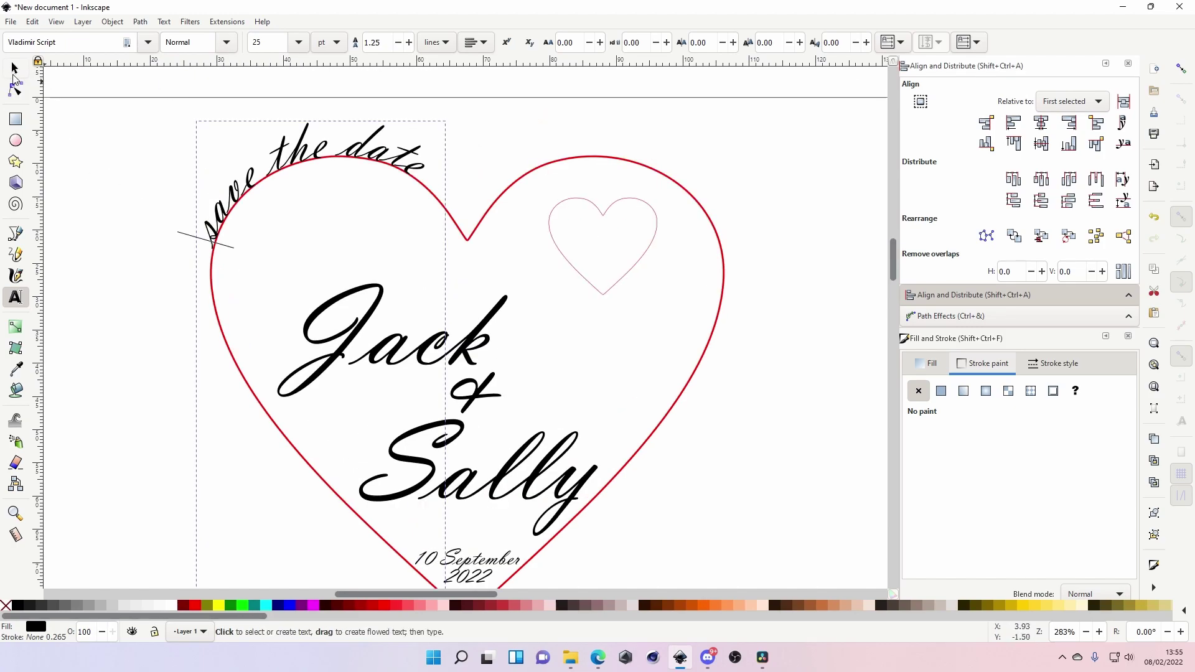
pyautogui.click(9, 73)
pyautogui.click(106, 257)
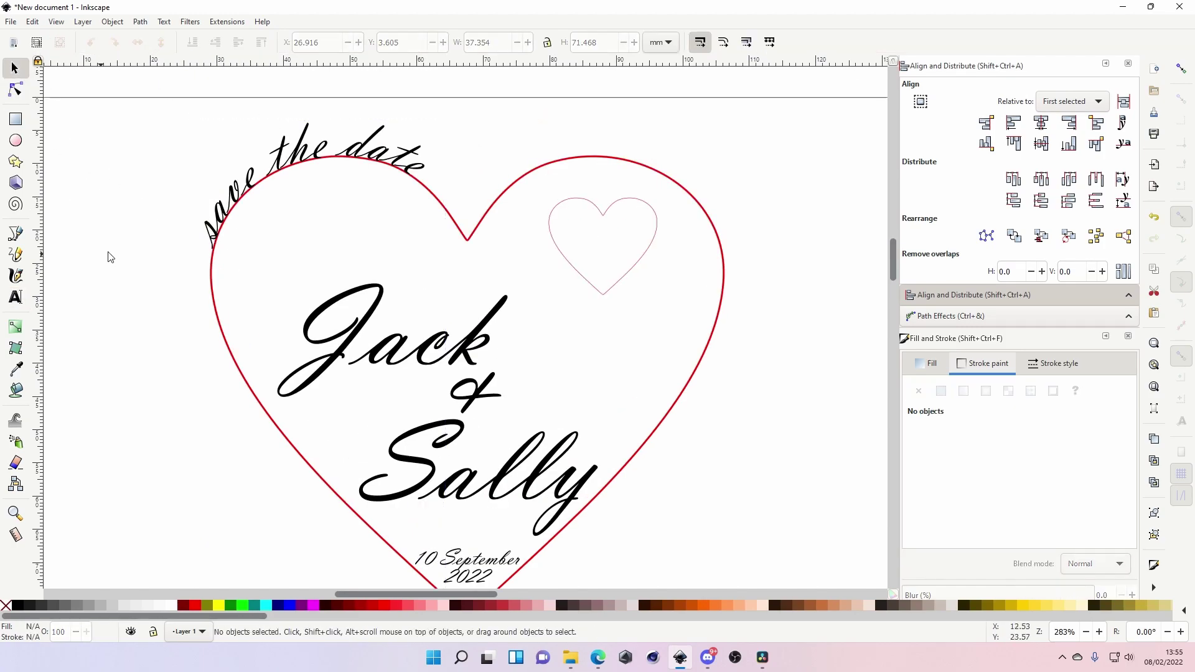
pyautogui.click(294, 162)
pyautogui.click(161, 161)
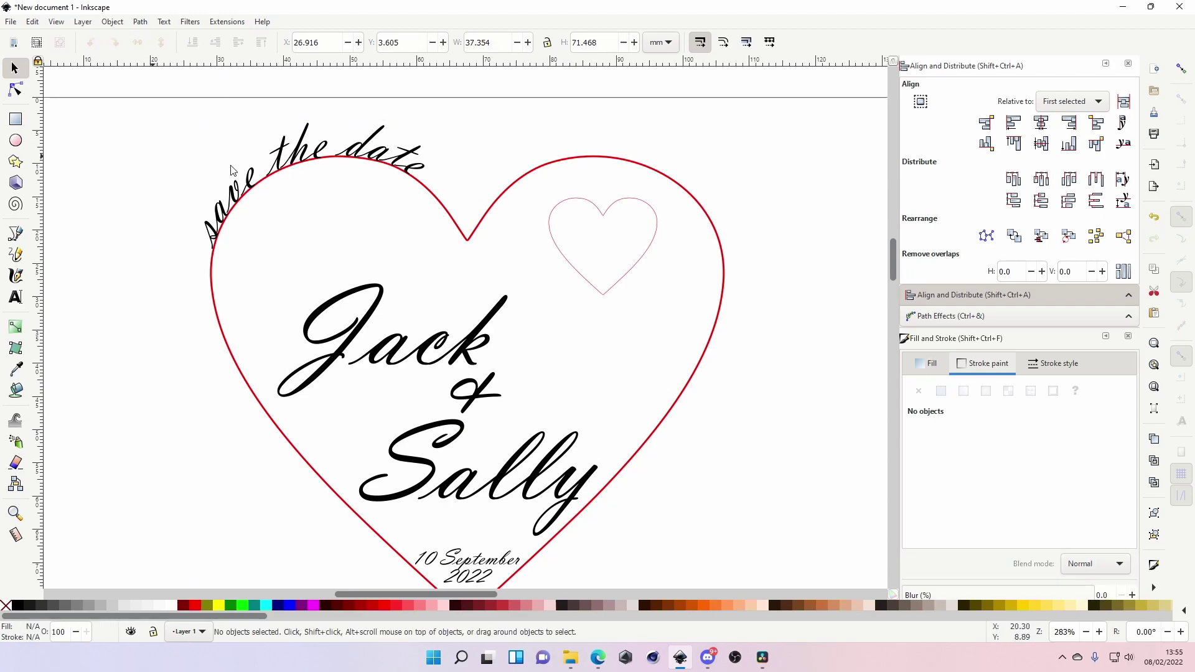
pyautogui.click(311, 156)
pyautogui.click(140, 22)
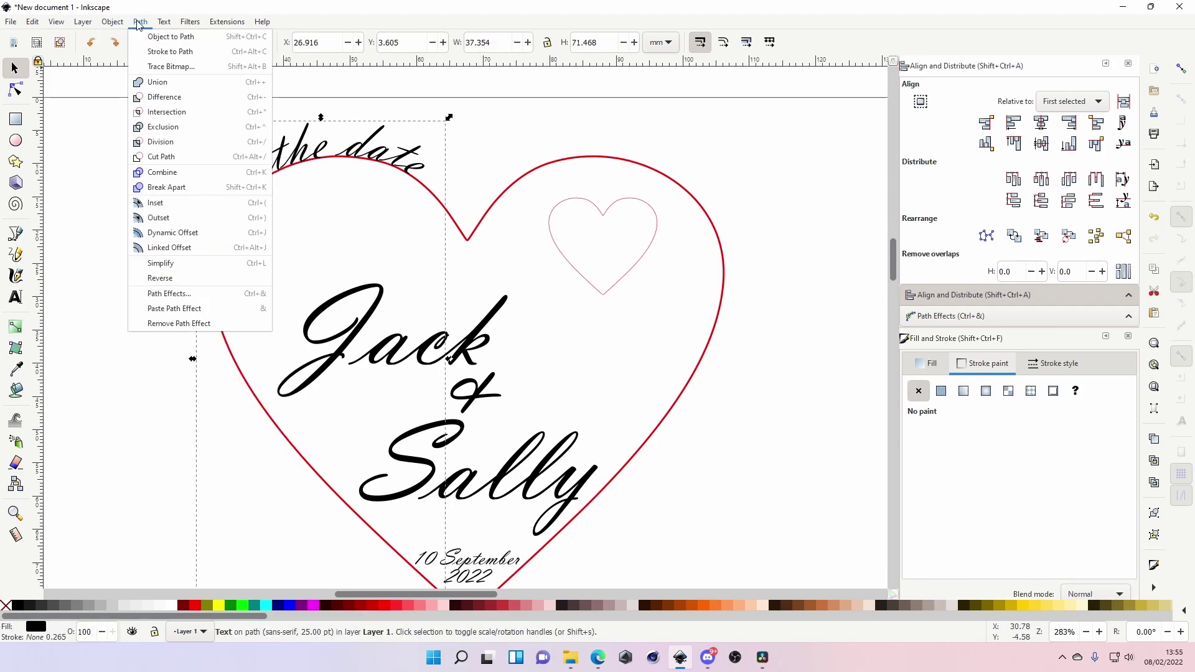
pyautogui.click(156, 38)
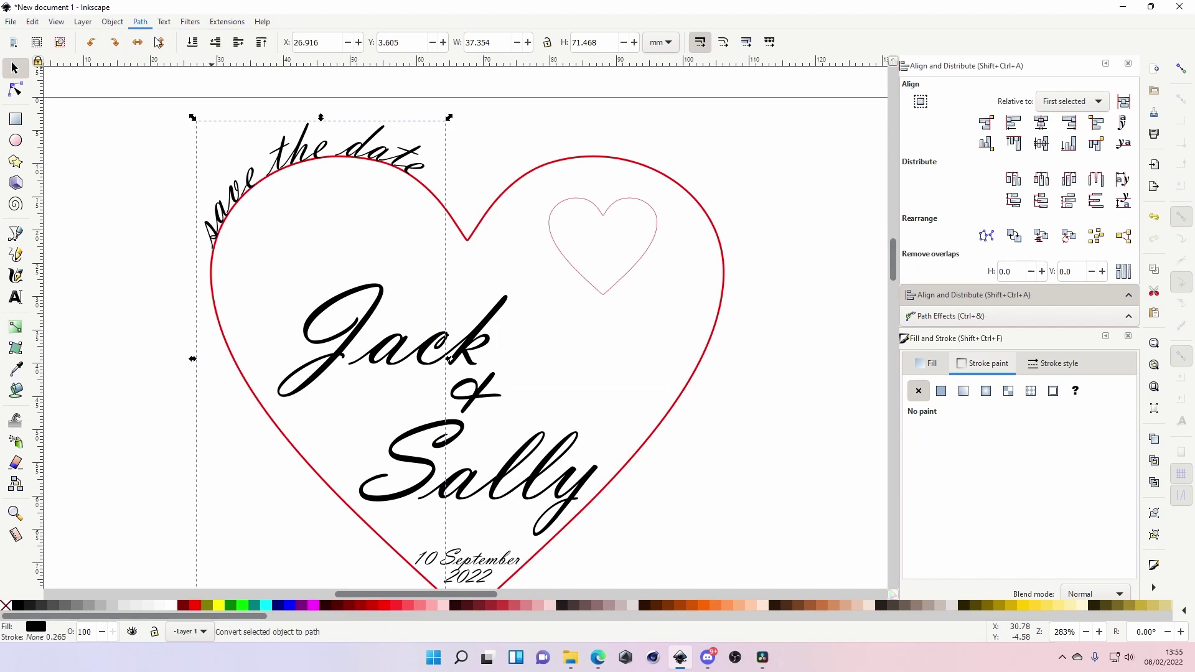
# - Move the curved lettering inside the heart's upper-left lobe at about X 29.8 mm, Y 10.5 mm, scaled down to about 31.2 by 17.5 mm
pyautogui.moveTo(298, 160); pyautogui.dragTo(299, 213)
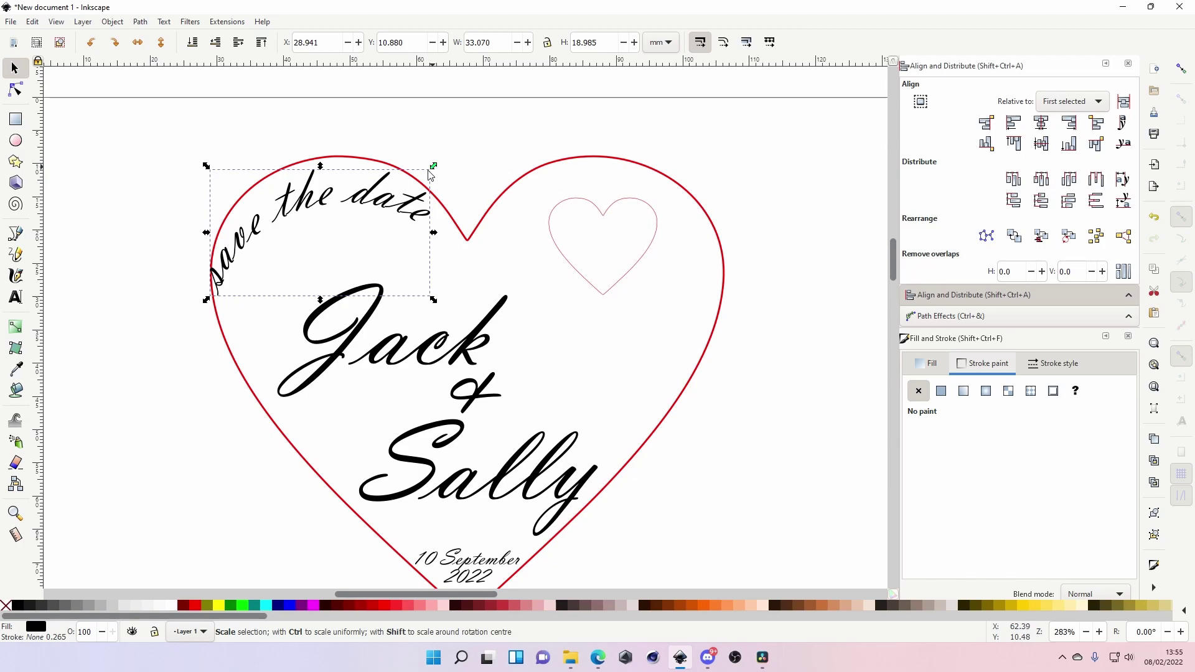
pyautogui.moveTo(367, 206); pyautogui.dragTo(375, 198)
pyautogui.moveTo(438, 160)
pyautogui.mouseDown()
pyautogui.moveTo(421, 166)
pyautogui.moveTo(433, 171)
pyautogui.mouseUp()
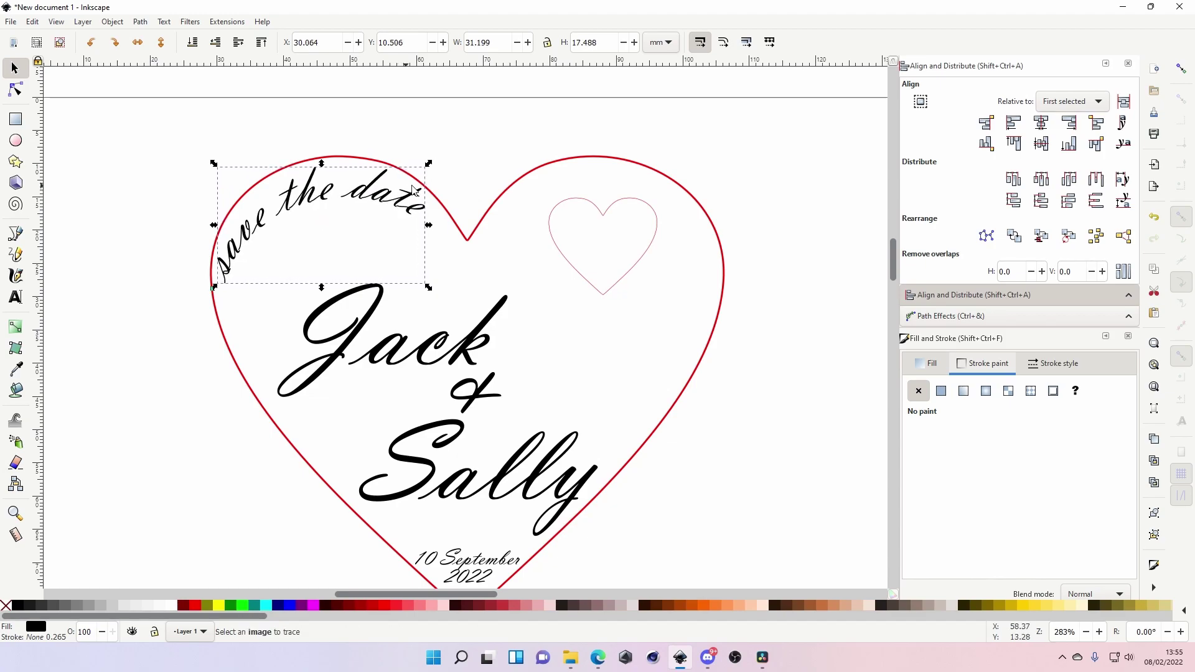
pyautogui.click(418, 212)
pyautogui.moveTo(429, 165); pyautogui.dragTo(428, 169)
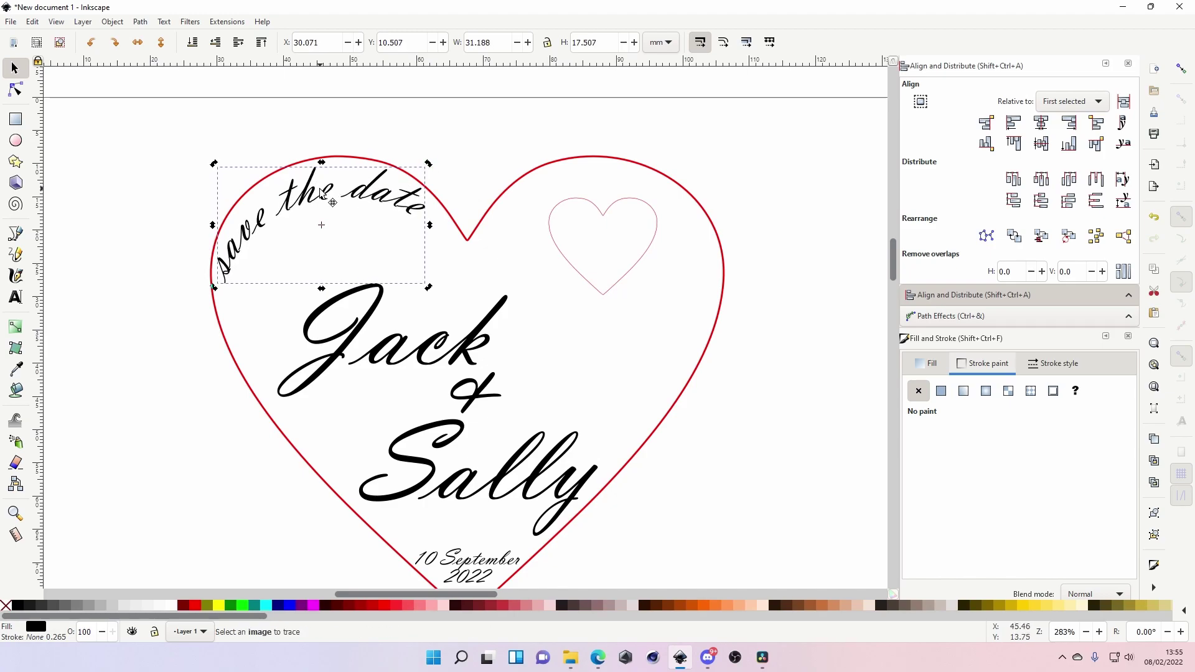
pyautogui.moveTo(319, 190); pyautogui.dragTo(323, 190)
pyautogui.click(331, 128)
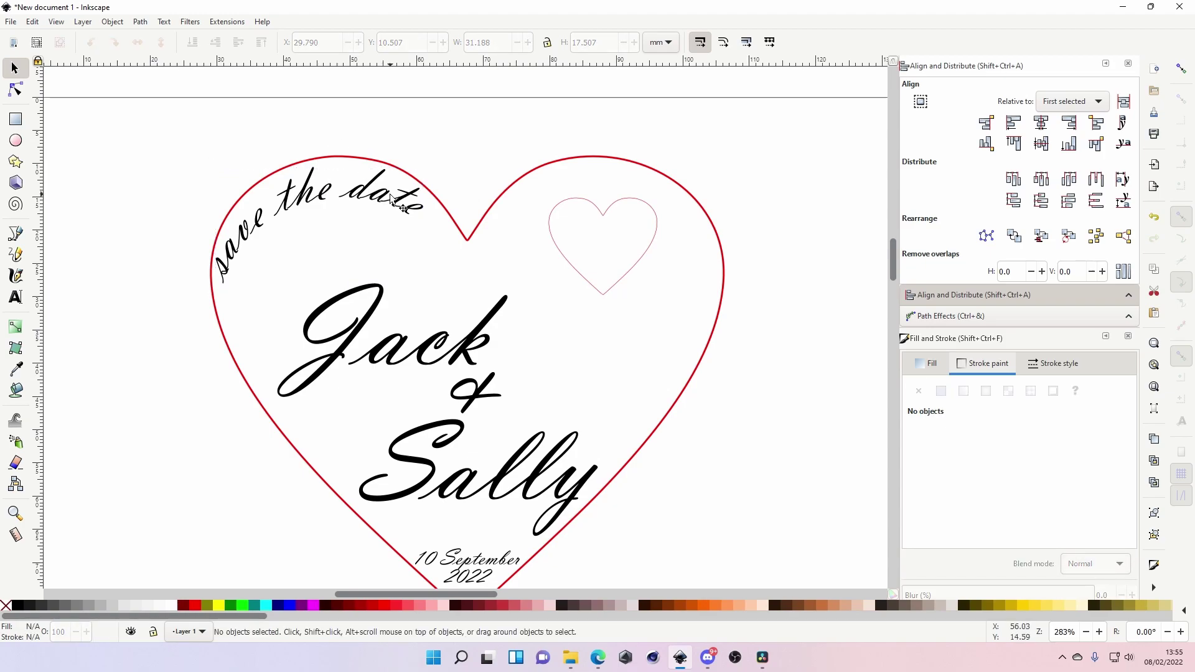
# - Nudge the first partner's name upwards, closer to the notch of the large heart
pyautogui.scroll(-2, 560, 305)
pyautogui.scroll(1, 579, 343)
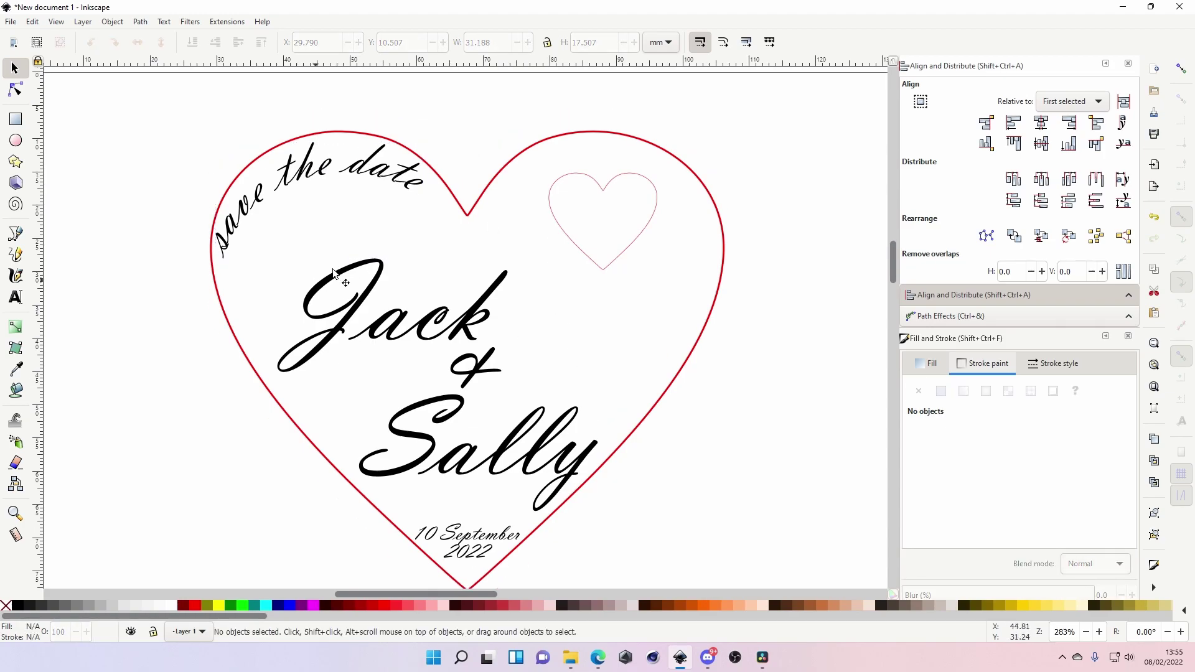
pyautogui.click(370, 282)
pyautogui.press('Up')
pyautogui.press('Up')
pyautogui.press('Up')
pyautogui.press('Up')
pyautogui.press('Up')
pyautogui.press('Up')
pyautogui.press('Up')
pyautogui.press('Up')
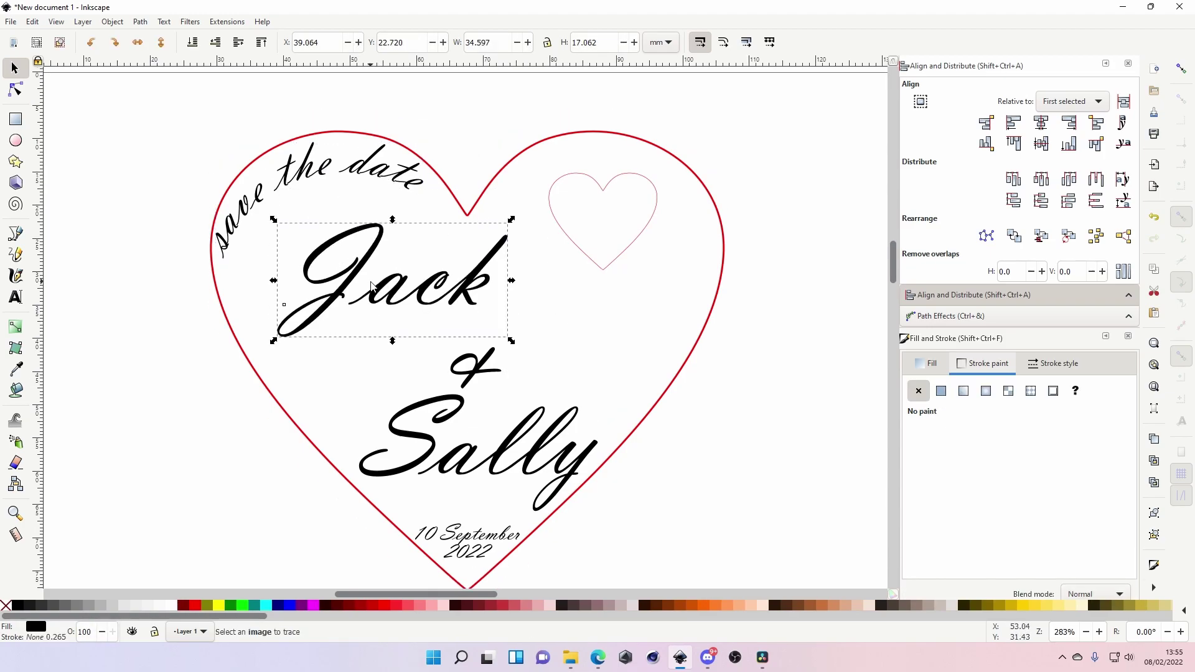
# - Nudge the ampersand upwards to about Y 38.2 mm, just below the first partner's name
pyautogui.click(469, 373)
pyautogui.press('Up')
pyautogui.press('Up')
pyautogui.press('Up')
pyautogui.press('Up')
pyautogui.press('Up')
pyautogui.press('Up')
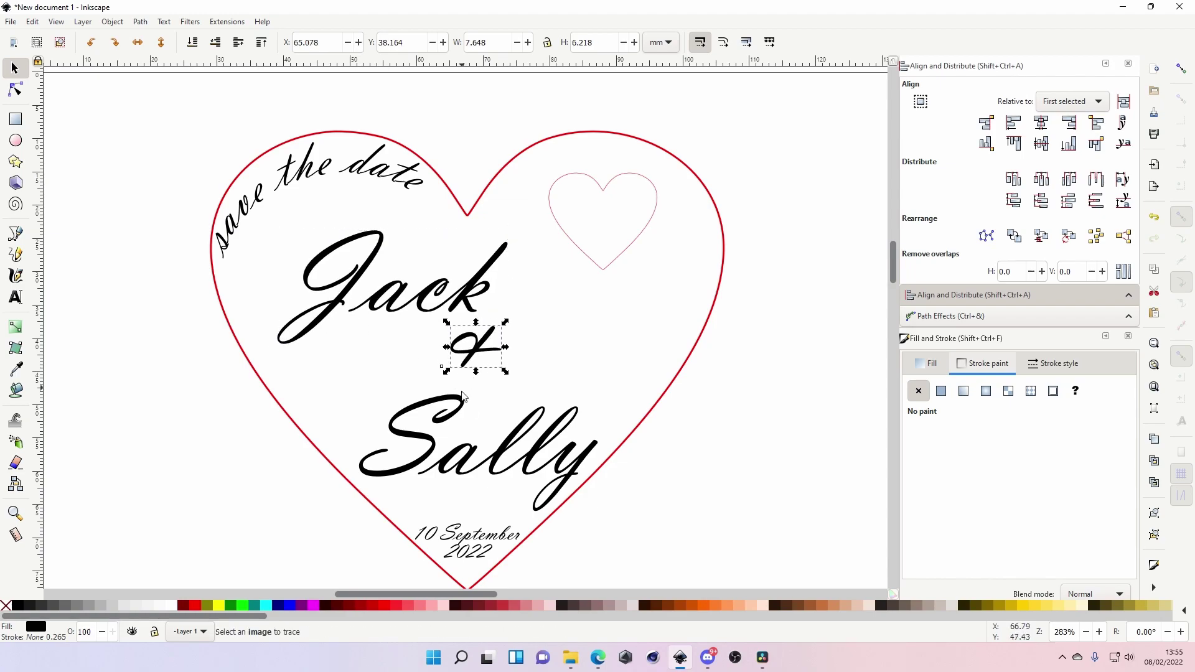
# - Nudge the second partner's name upwards to about Y 46.8 mm, leaving clearance above the date text
pyautogui.click(440, 405)
pyautogui.press('Up')
pyautogui.press('Up')
pyautogui.press('Up')
pyautogui.press('Up')
pyautogui.press('Up')
pyautogui.press('Up')
pyautogui.press('Up')
pyautogui.press('Down')
pyautogui.press('Down')
pyautogui.press('Down')
pyautogui.press('Down')
pyautogui.press('Down')
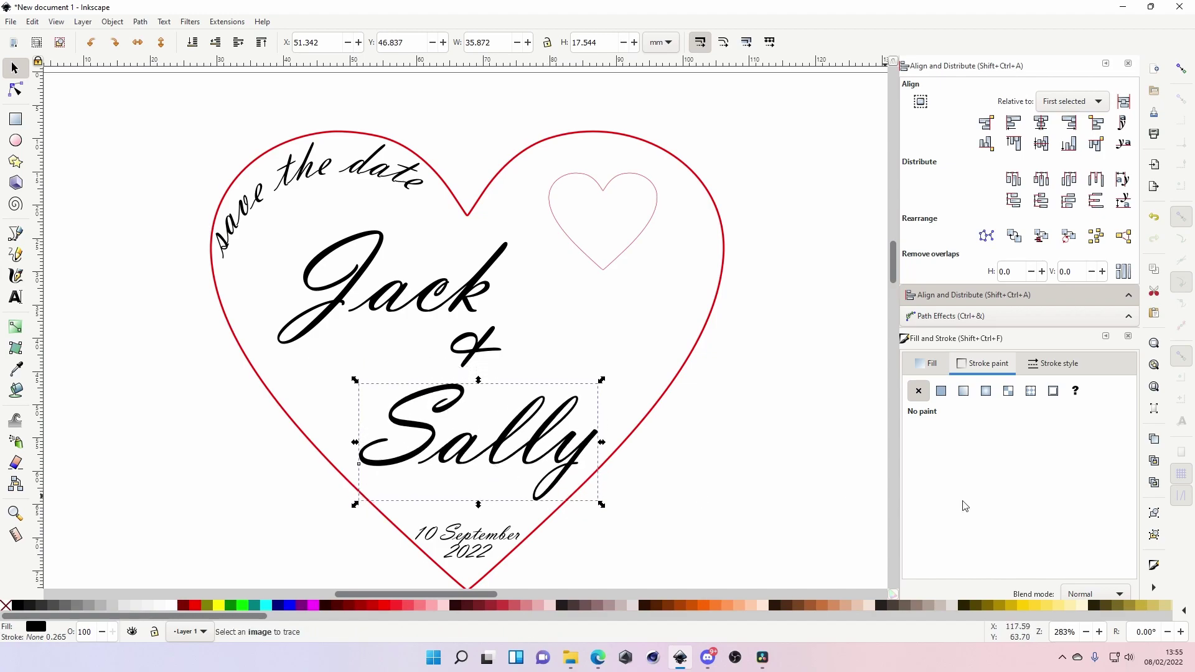
pyautogui.click(807, 400)
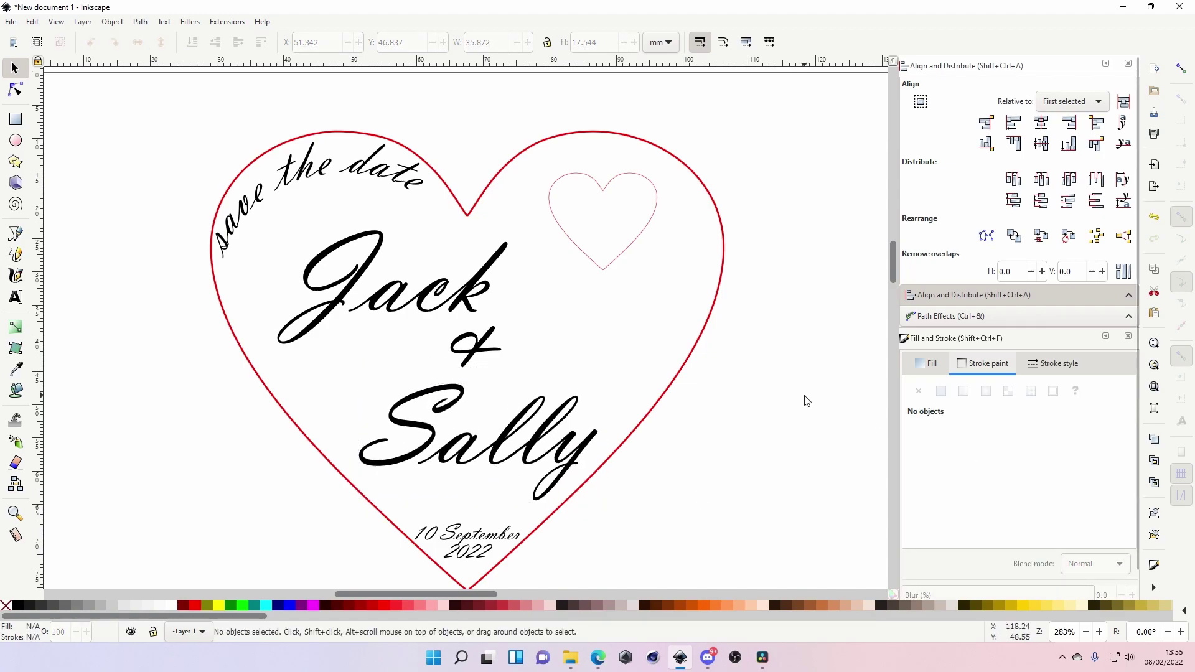
# - Select all the design objects and resize the page to fit them in the document properties
pyautogui.hotkey('ctrl', 'a')
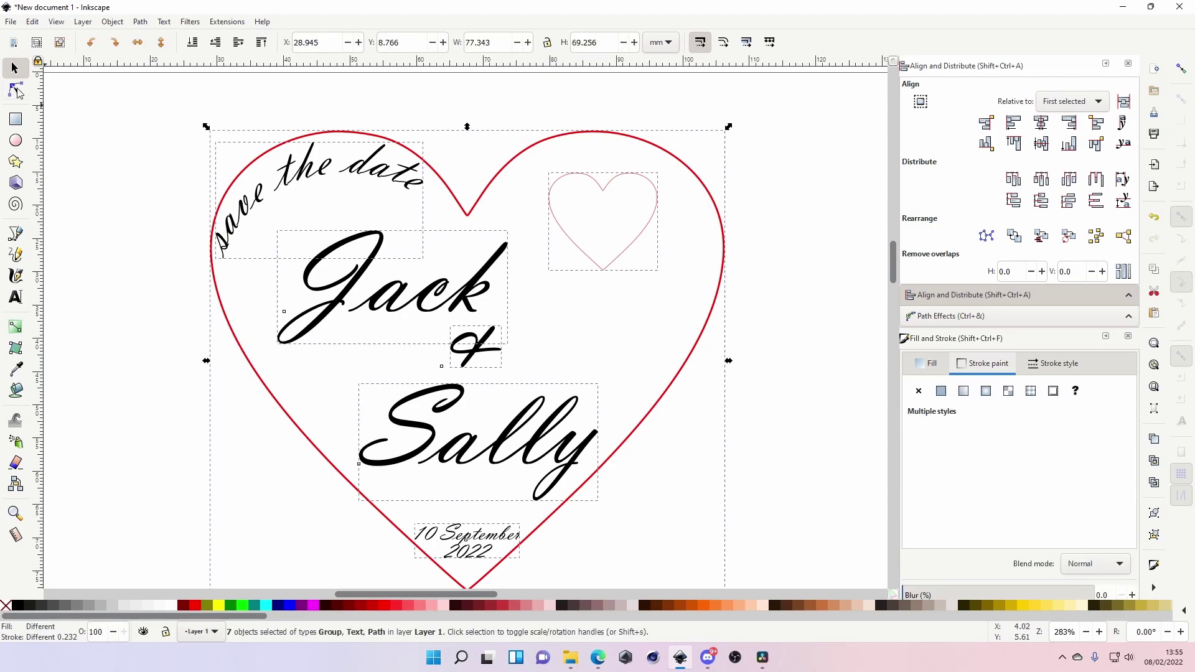
pyautogui.click(100, 212)
pyautogui.press('z')
pyautogui.keyDown('shift'); pyautogui.click(103, 209); pyautogui.keyUp('shift')
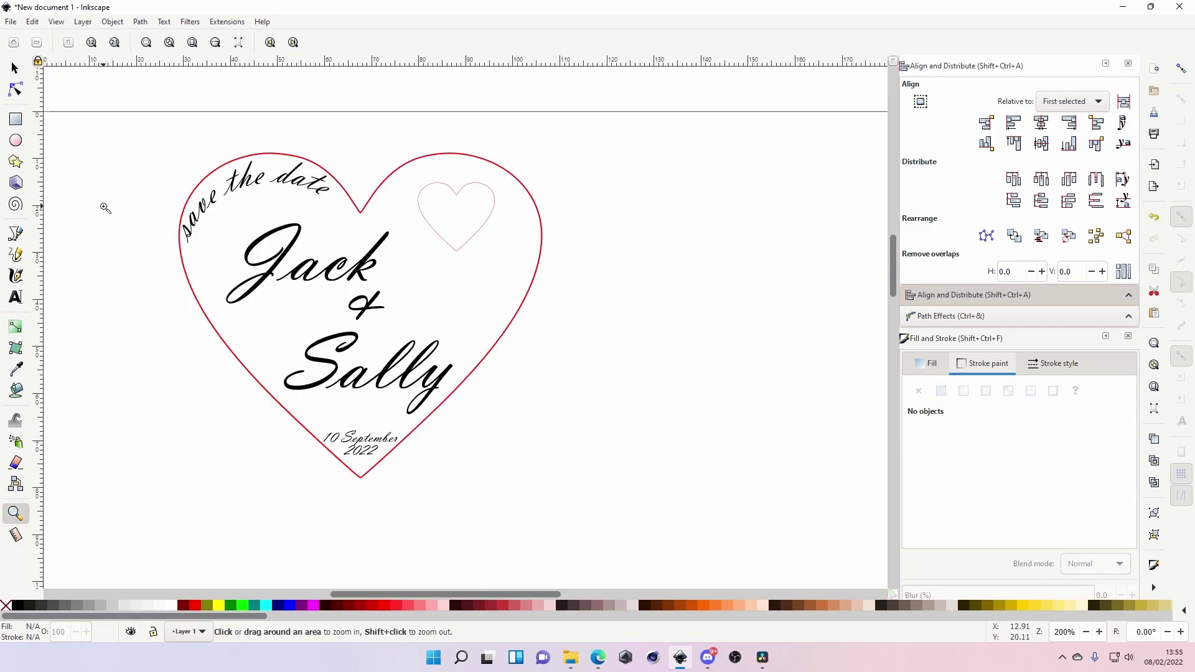
pyautogui.keyDown('shift'); pyautogui.click(106, 209); pyautogui.keyUp('shift')
pyautogui.hotkey('ctrl', 'a')
pyautogui.click(11, 21)
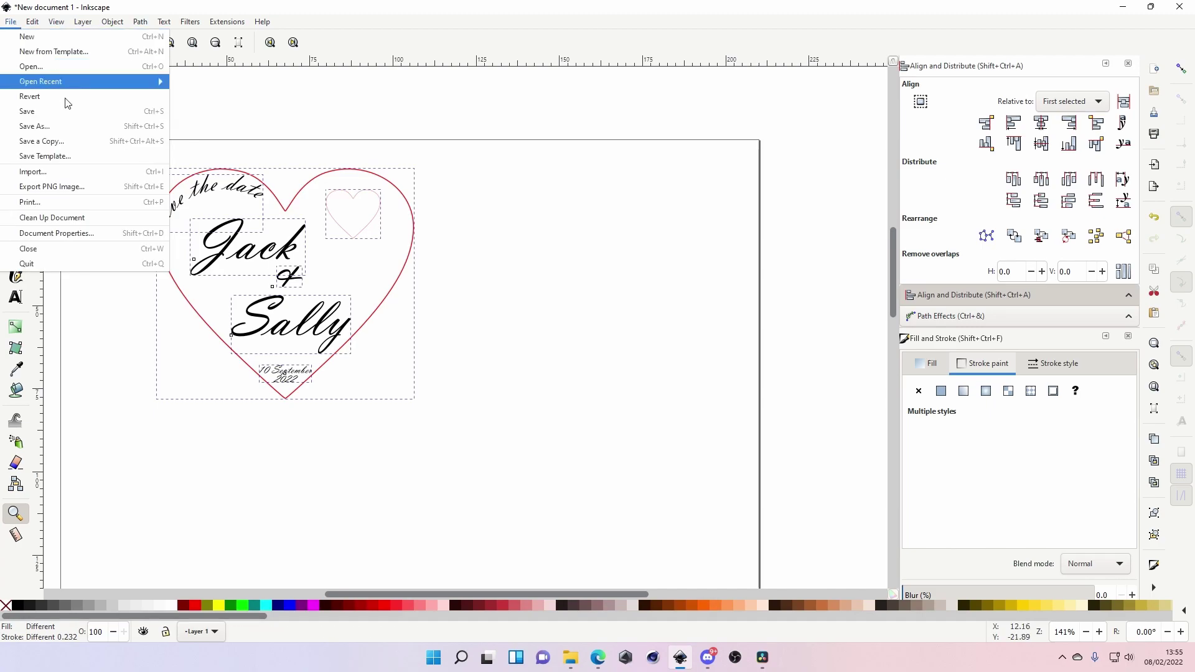
pyautogui.click(85, 235)
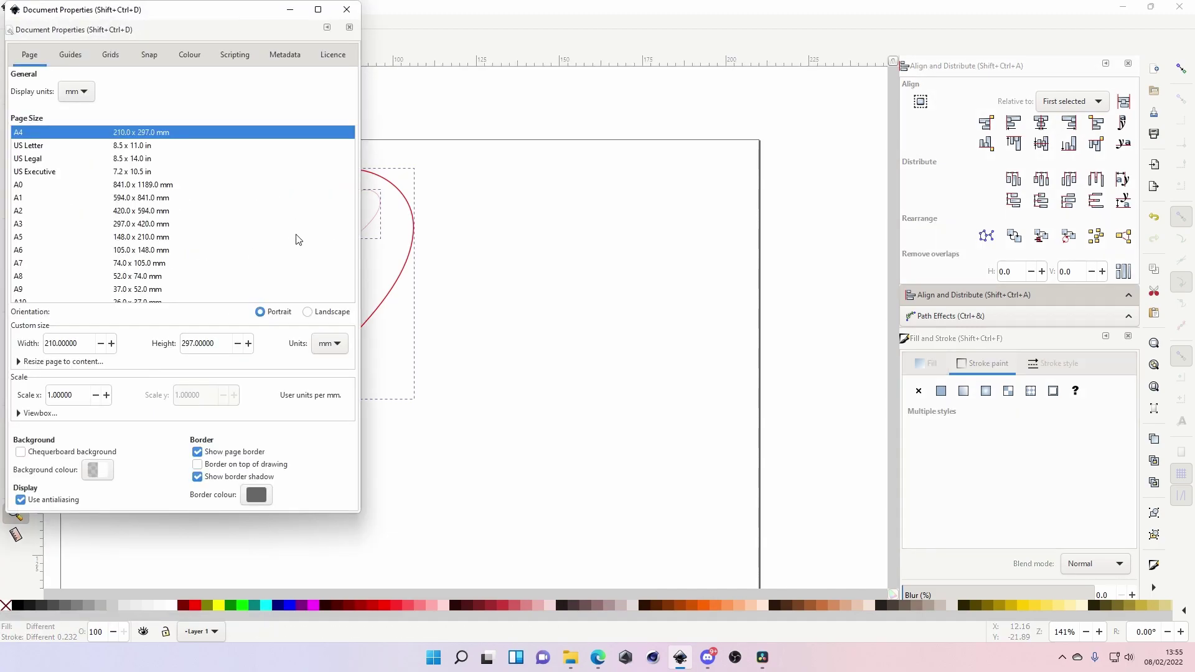
pyautogui.click(40, 361)
pyautogui.click(182, 353)
pyautogui.click(356, 13)
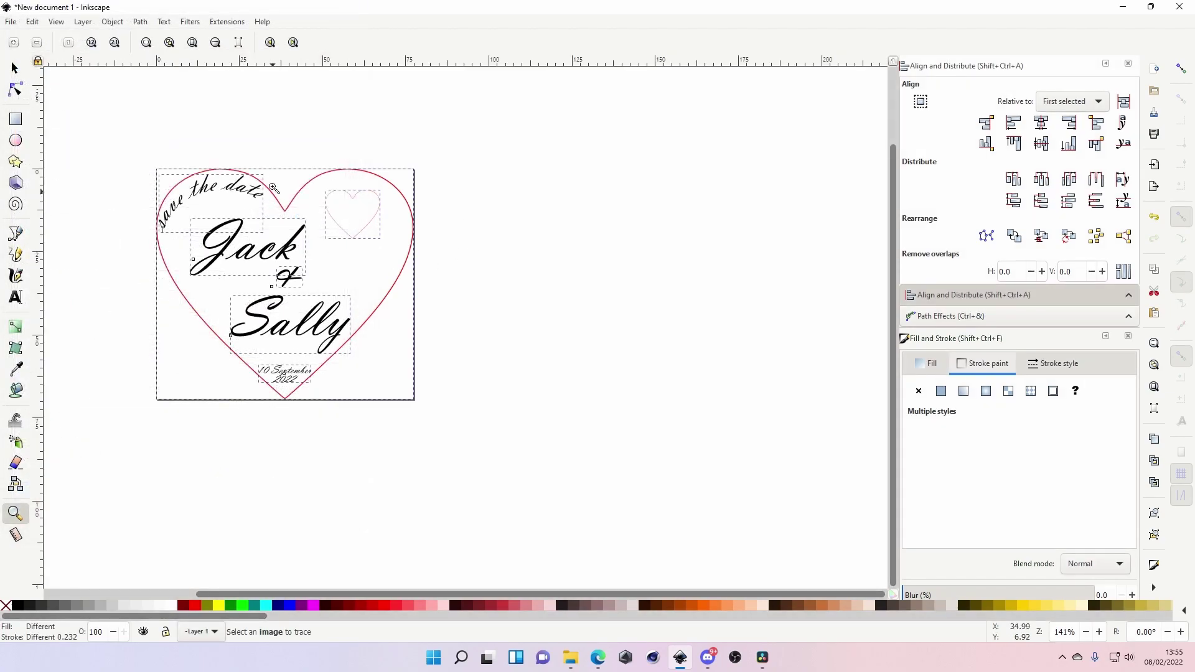
# - Group all objects of the save-the-date design together
pyautogui.click(14, 69)
pyautogui.hotkey('ctrl', 'a')
pyautogui.click(113, 22)
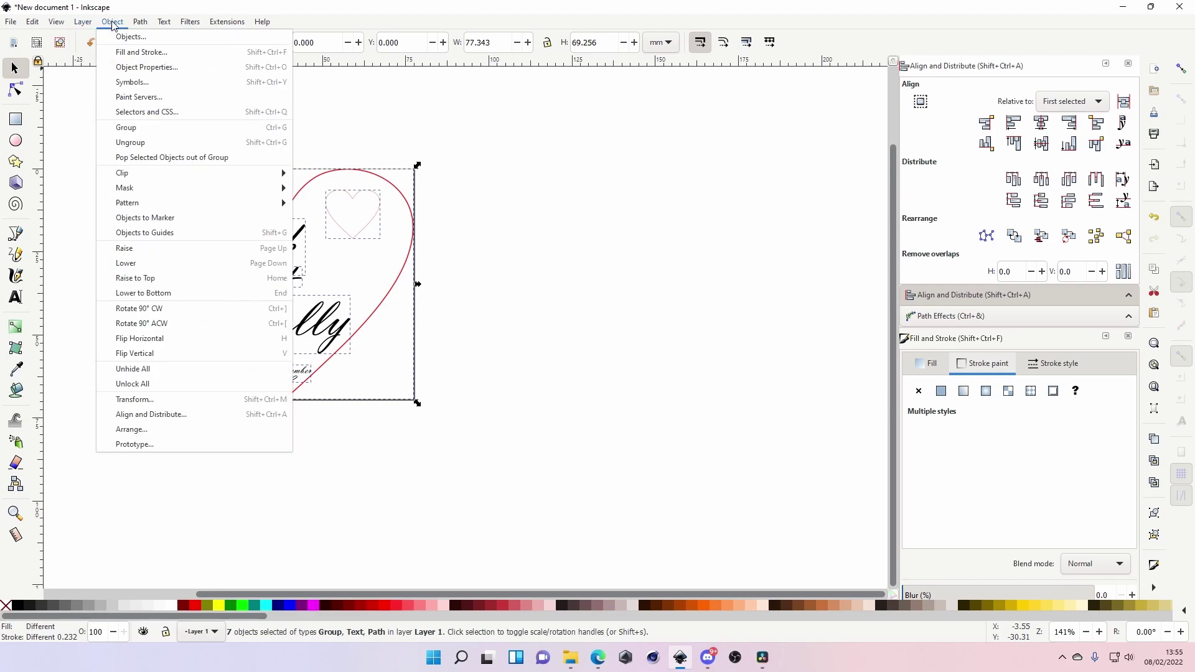
pyautogui.click(138, 129)
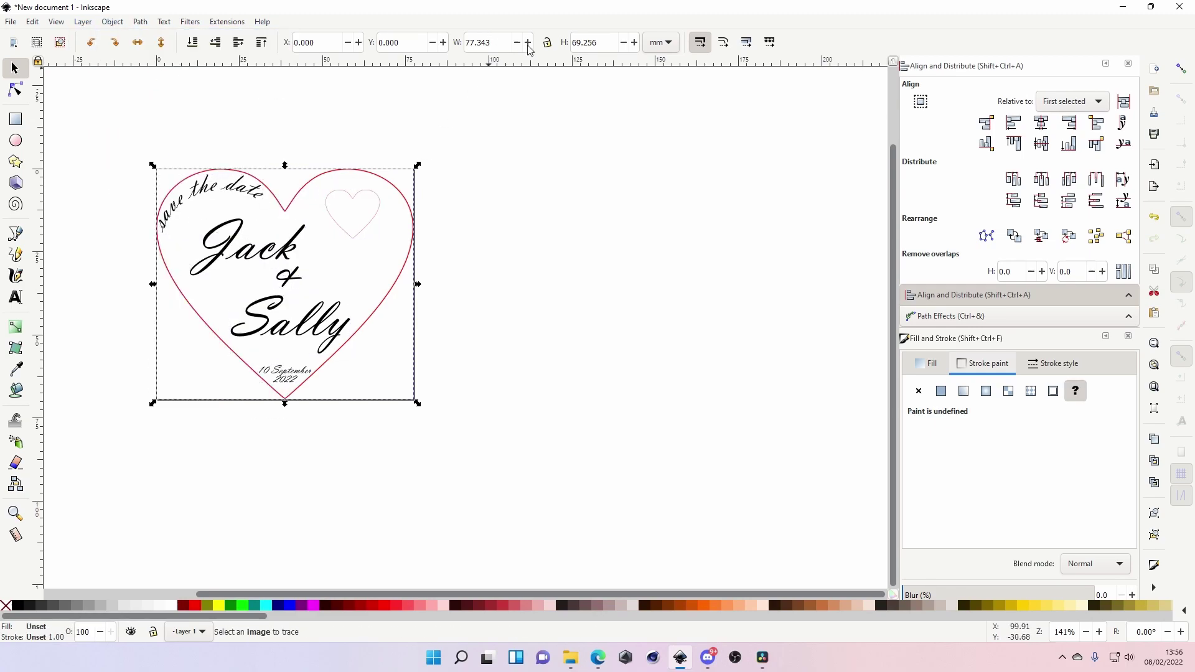
pyautogui.click(601, 42)
pyautogui.write('50')
pyautogui.press('Return')
pyautogui.hotkey('ctrl', 'z')
# - Lock the width-to-height ratio and set the grouped design's height to 50 mm
pyautogui.click(547, 42)
pyautogui.click(564, 44)
pyautogui.write('5')
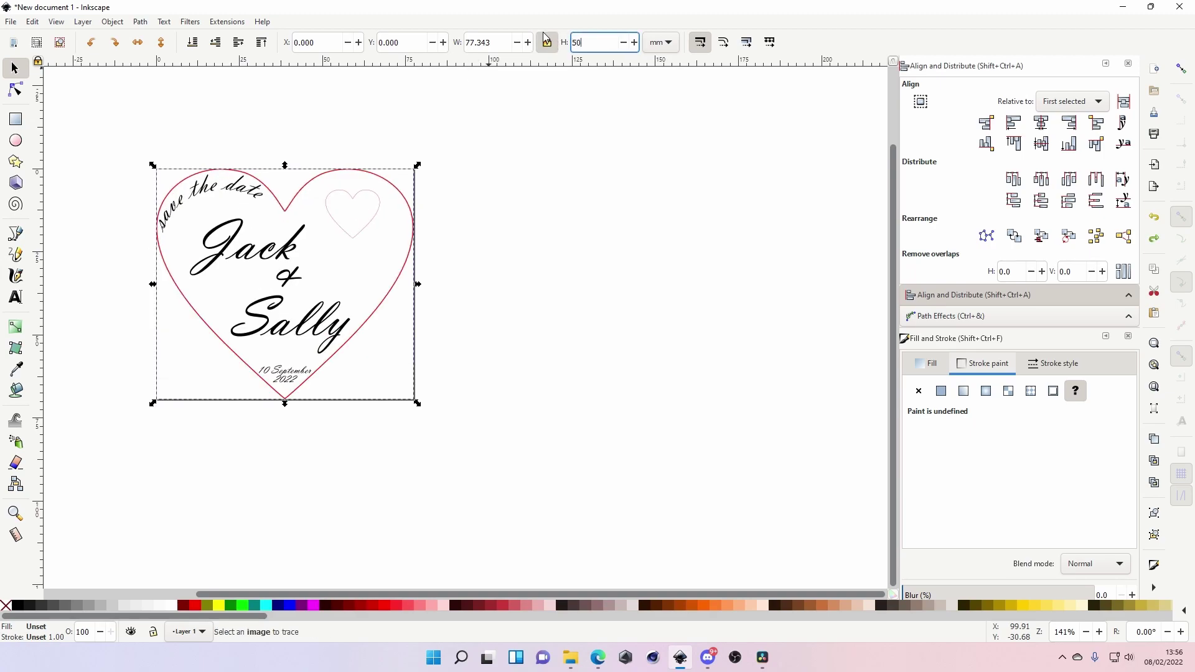
pyautogui.press('Return')
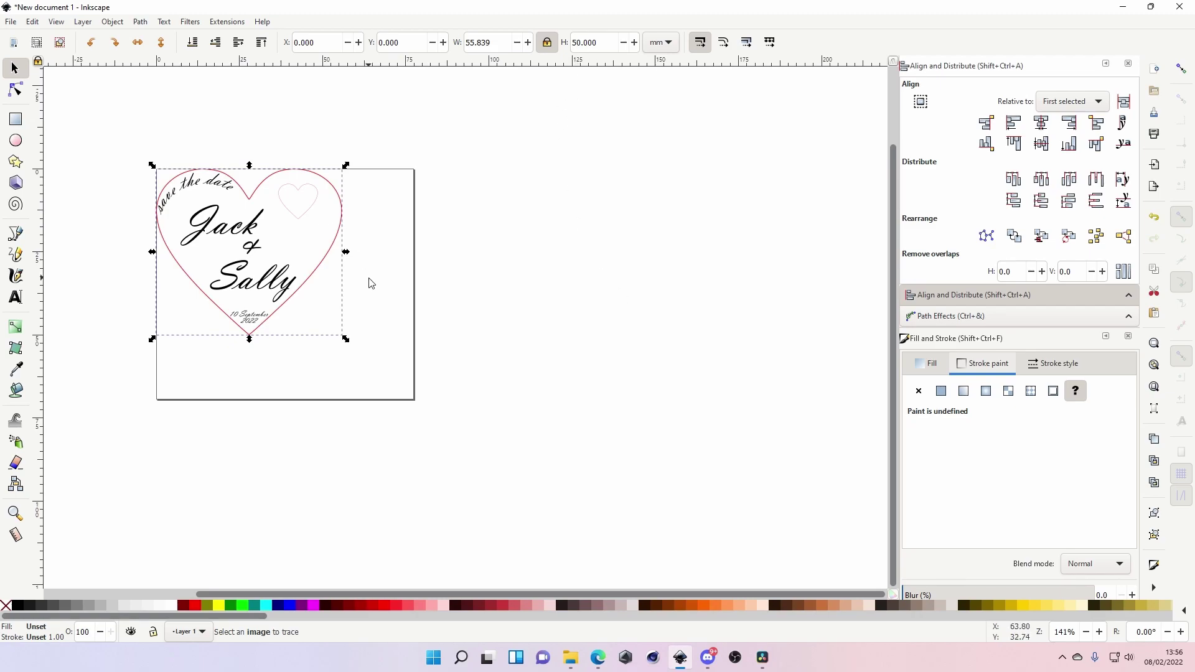
# - Resize the page to fit the scaled-down design group and close the document properties
pyautogui.click(11, 22)
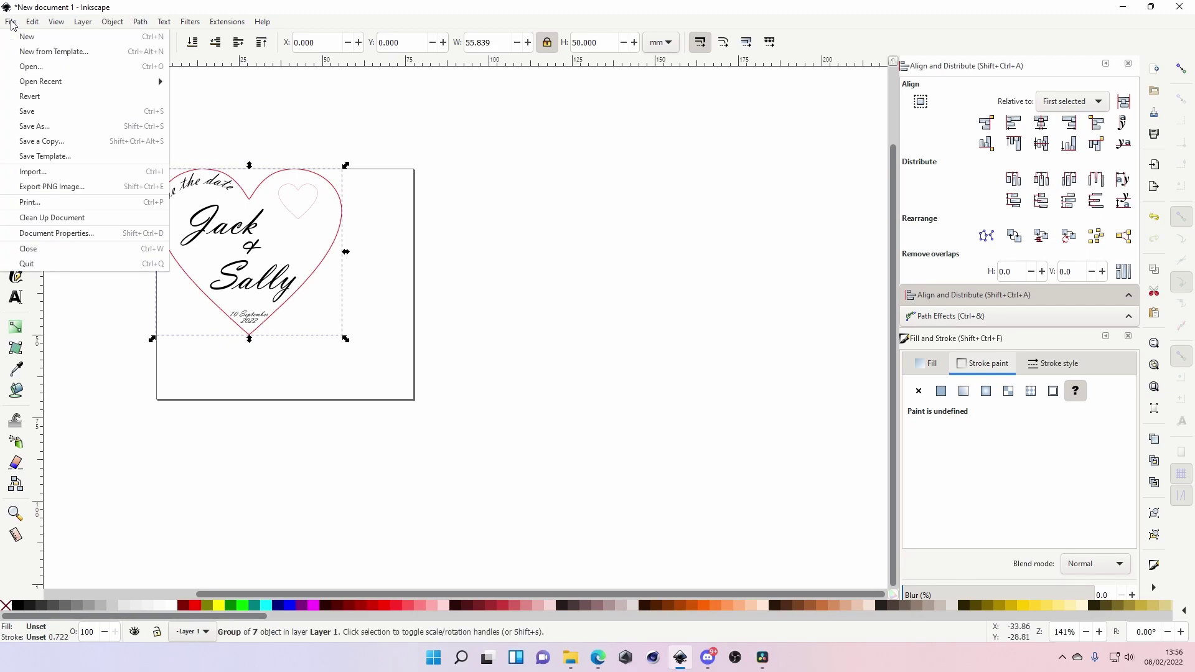
pyautogui.click(56, 233)
pyautogui.moveTo(632, 92); pyautogui.dragTo(769, 91)
pyautogui.click(809, 426)
pyautogui.click(920, 80)
pyautogui.click(585, 278)
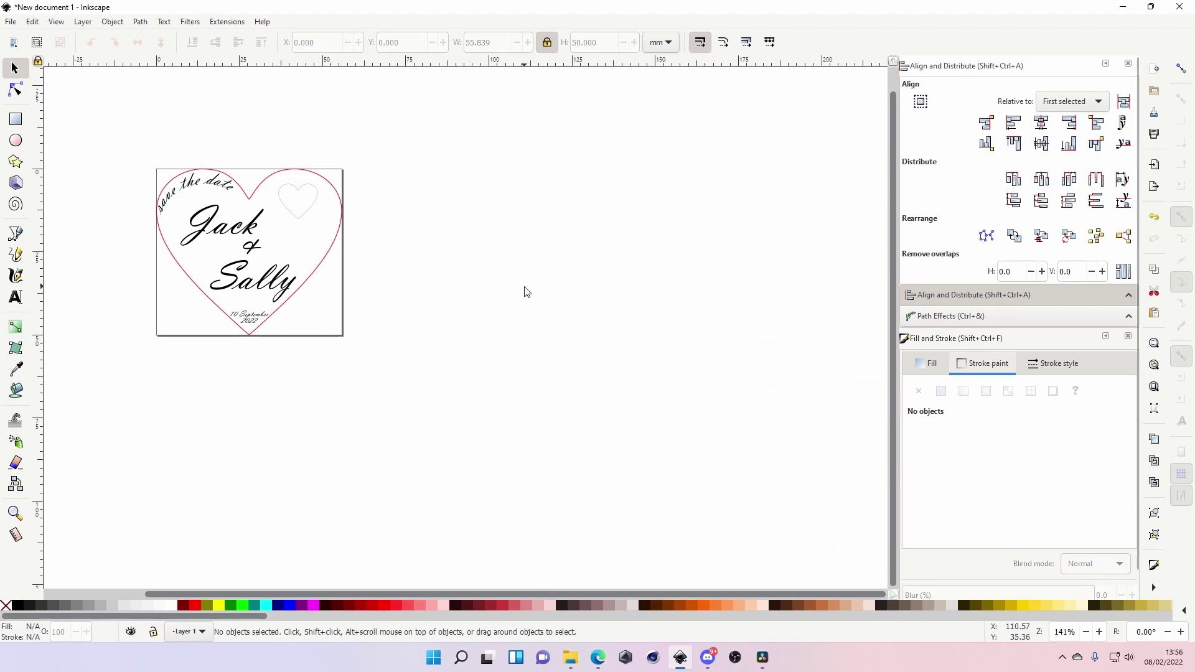
# - Ungroup the whole save-the-date design into its separate objects and clear the selection
pyautogui.press('z')
pyautogui.click(278, 206)
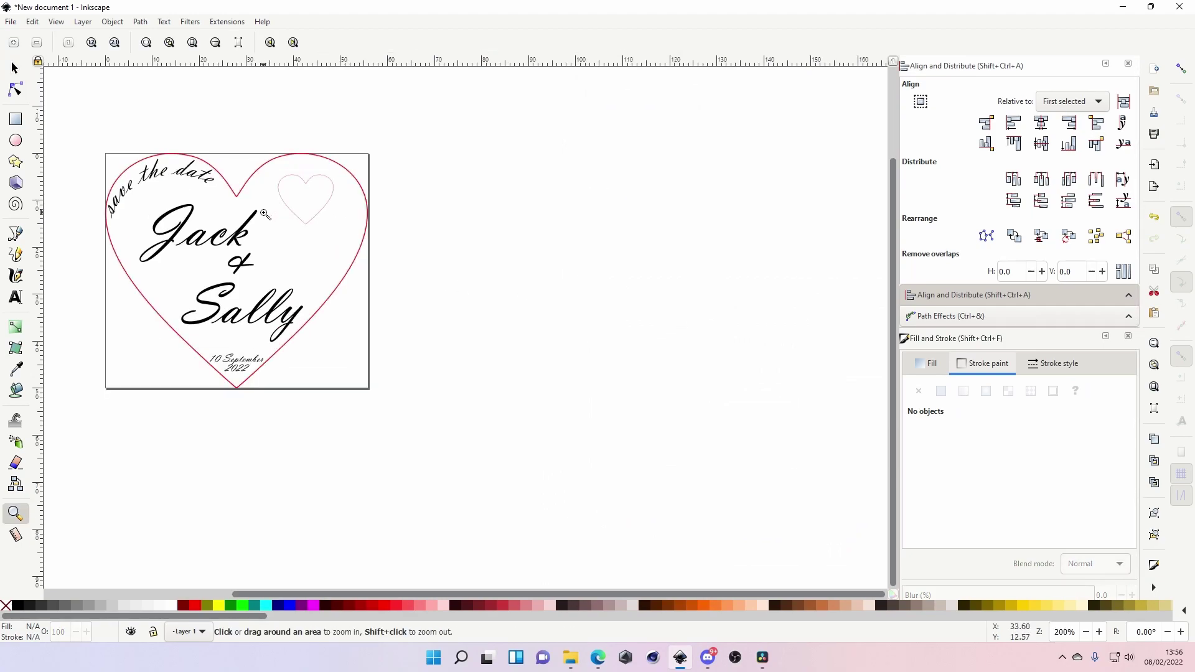
pyautogui.click(15, 67)
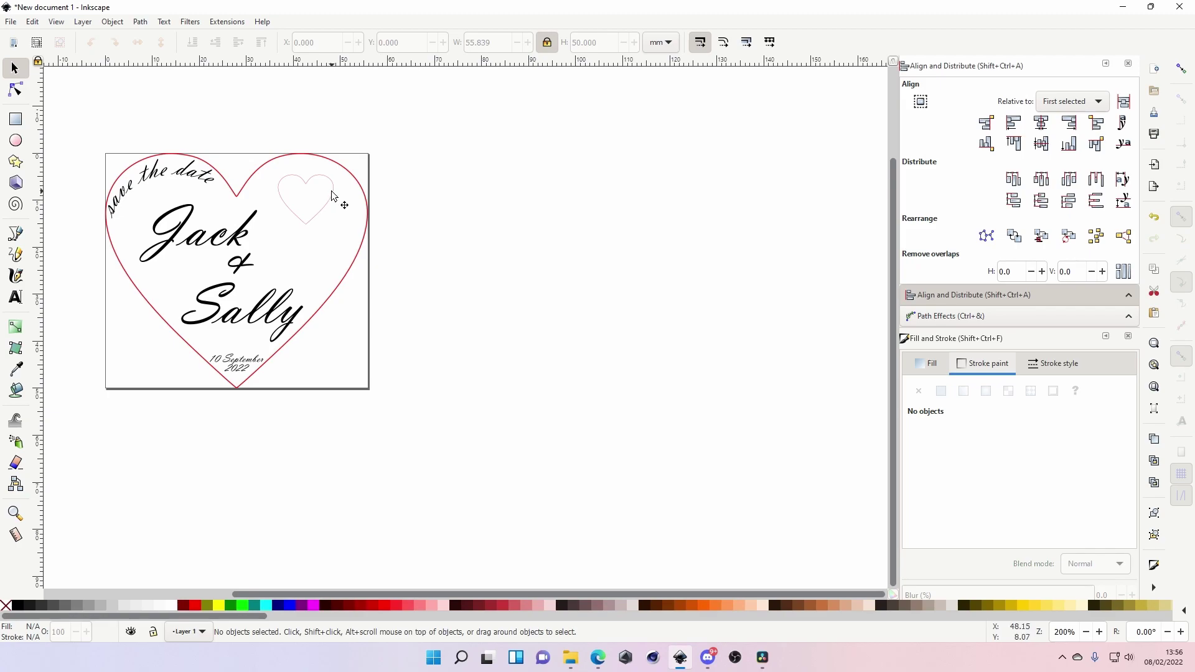
pyautogui.moveTo(96, 131); pyautogui.dragTo(485, 409)
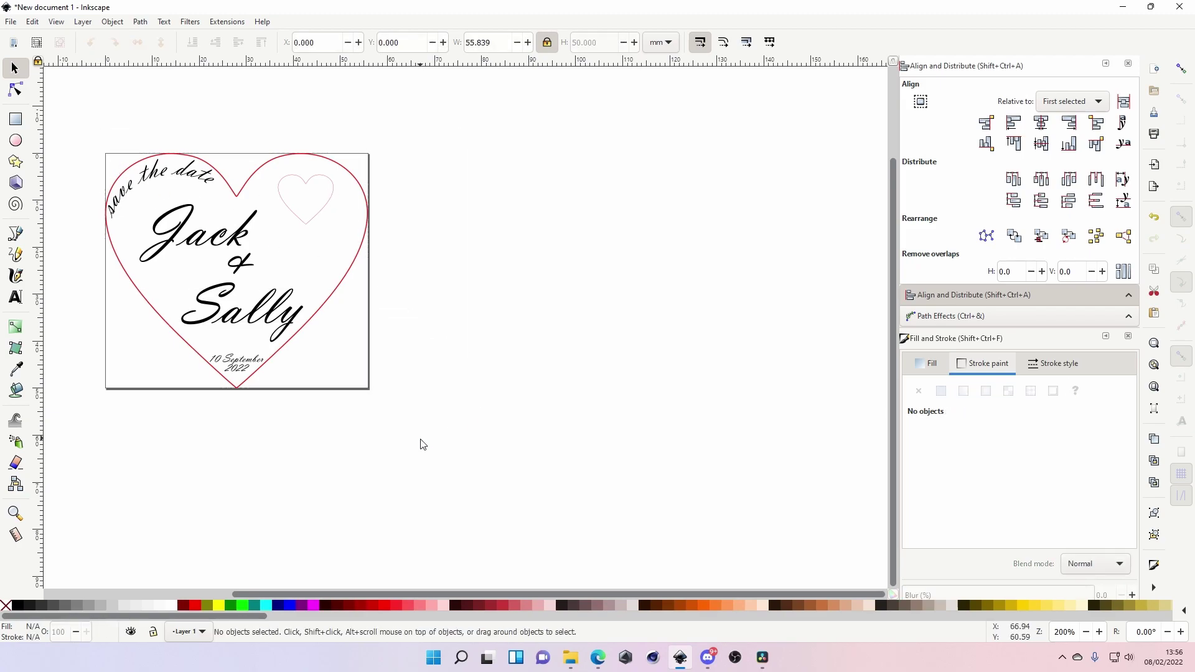
pyautogui.moveTo(102, 142); pyautogui.dragTo(452, 450)
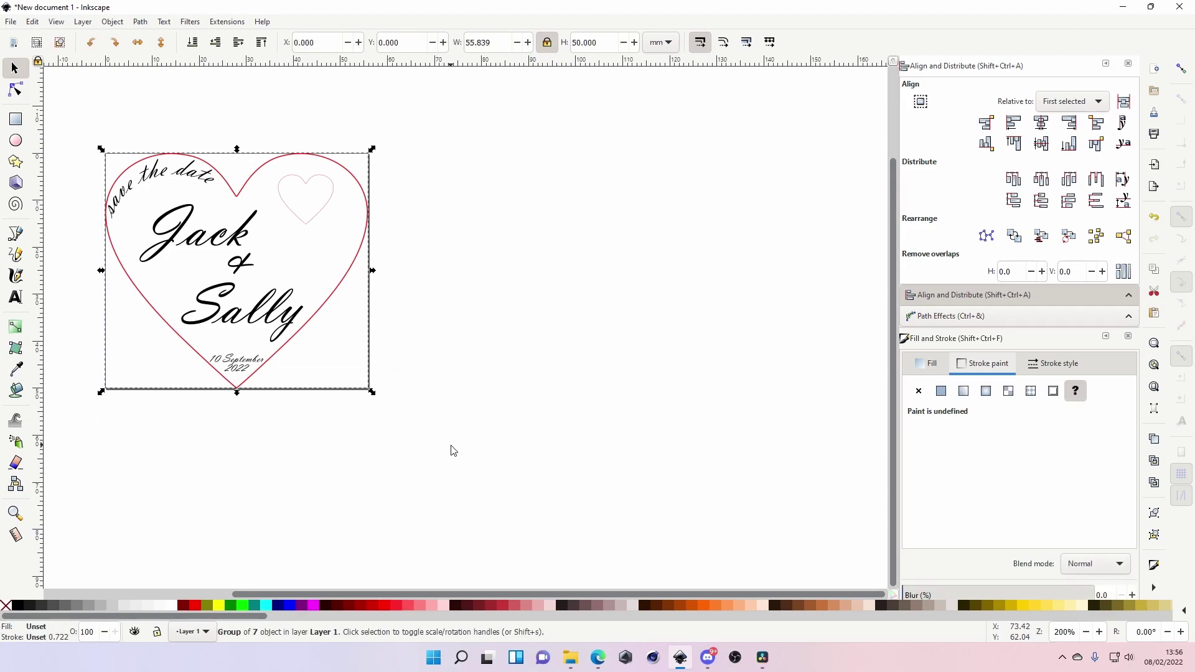
pyautogui.click(112, 21)
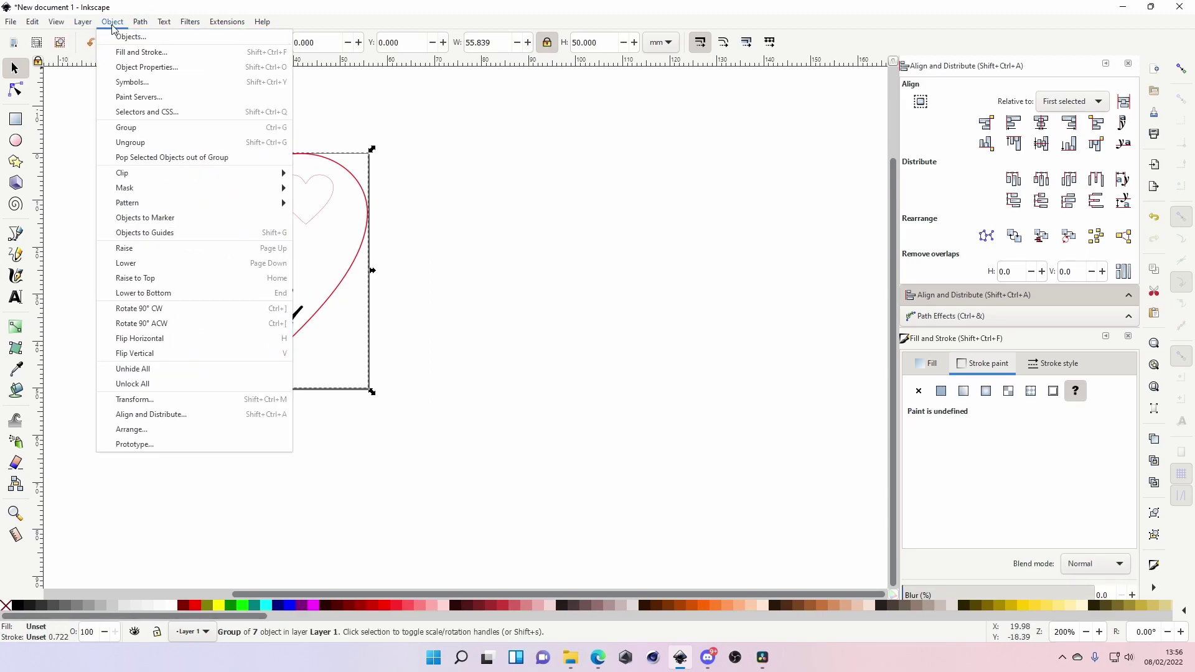
pyautogui.click(140, 142)
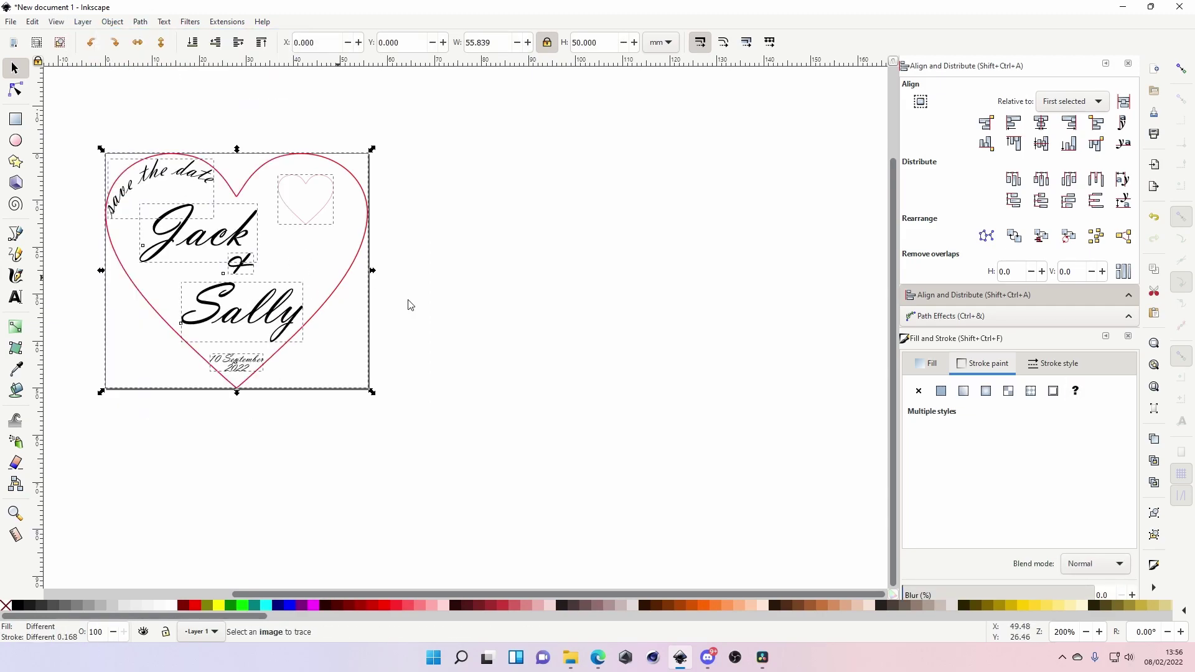
pyautogui.click(494, 320)
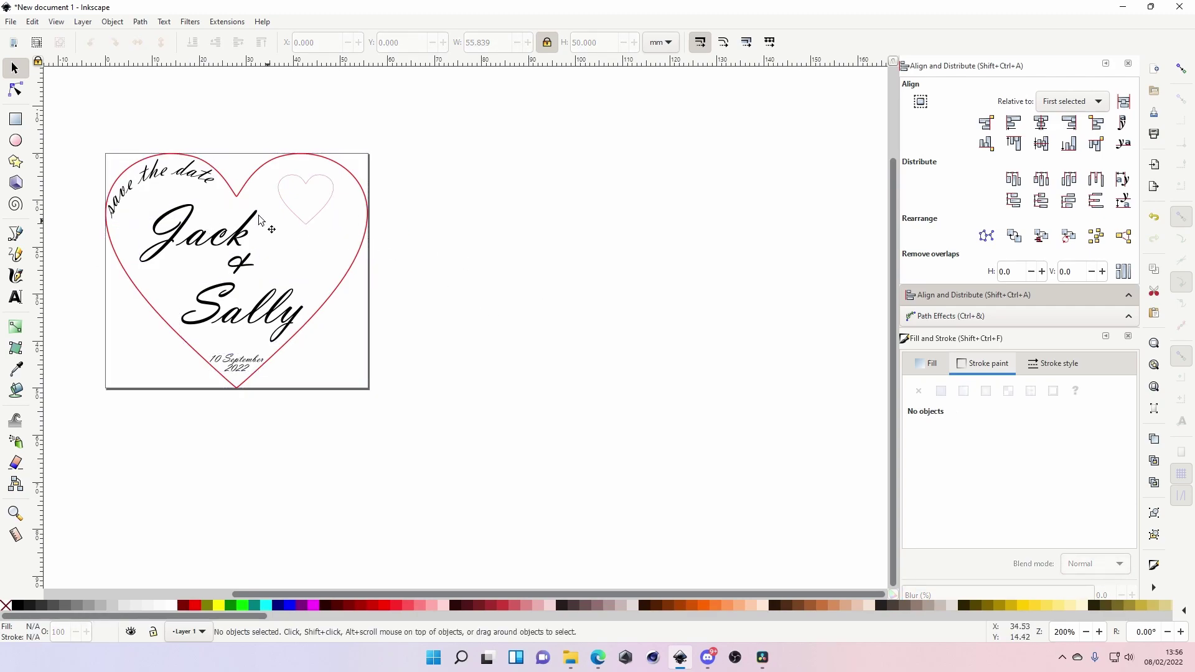
# - Delete the curved lettering, large heart outline, both names, ampersand and date, keeping only the small inner heart
pyautogui.click(184, 186)
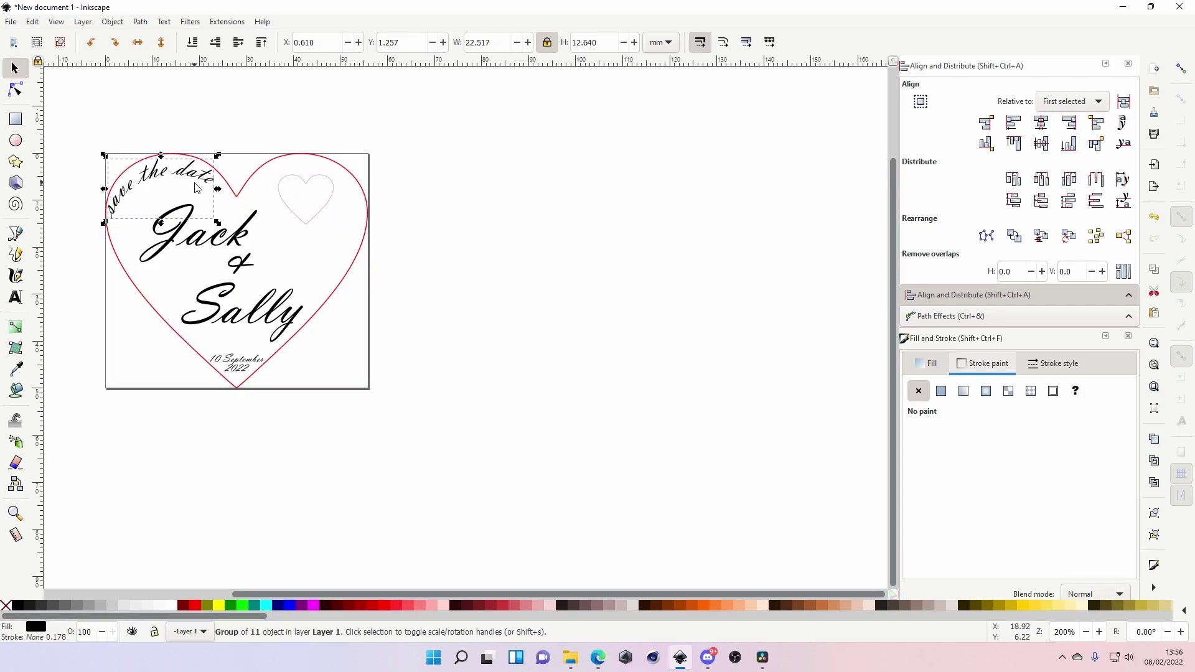
pyautogui.press('Delete')
pyautogui.click(211, 175)
pyautogui.press('Delete')
pyautogui.click(207, 232)
pyautogui.press('Delete')
pyautogui.click(240, 264)
pyautogui.press('Delete')
pyautogui.click(240, 309)
pyautogui.press('Delete')
pyautogui.click(254, 364)
pyautogui.press('Delete')
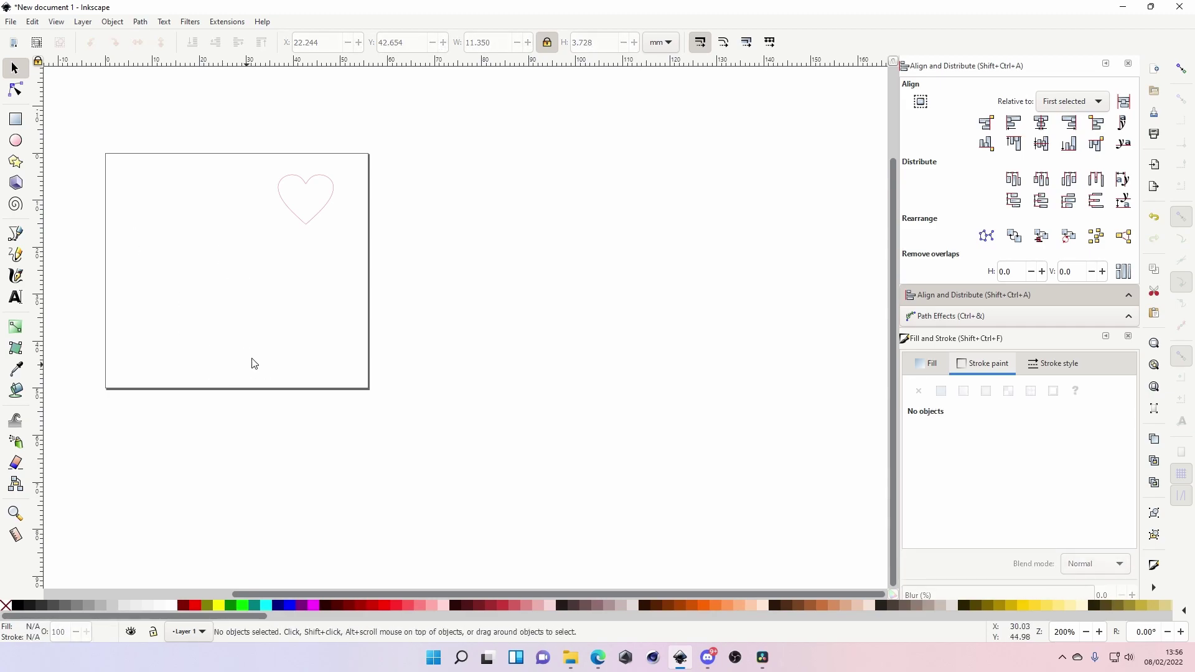
# - Resize the page to fit the small inner heart alone
pyautogui.click(312, 216)
pyautogui.click(11, 22)
pyautogui.click(56, 233)
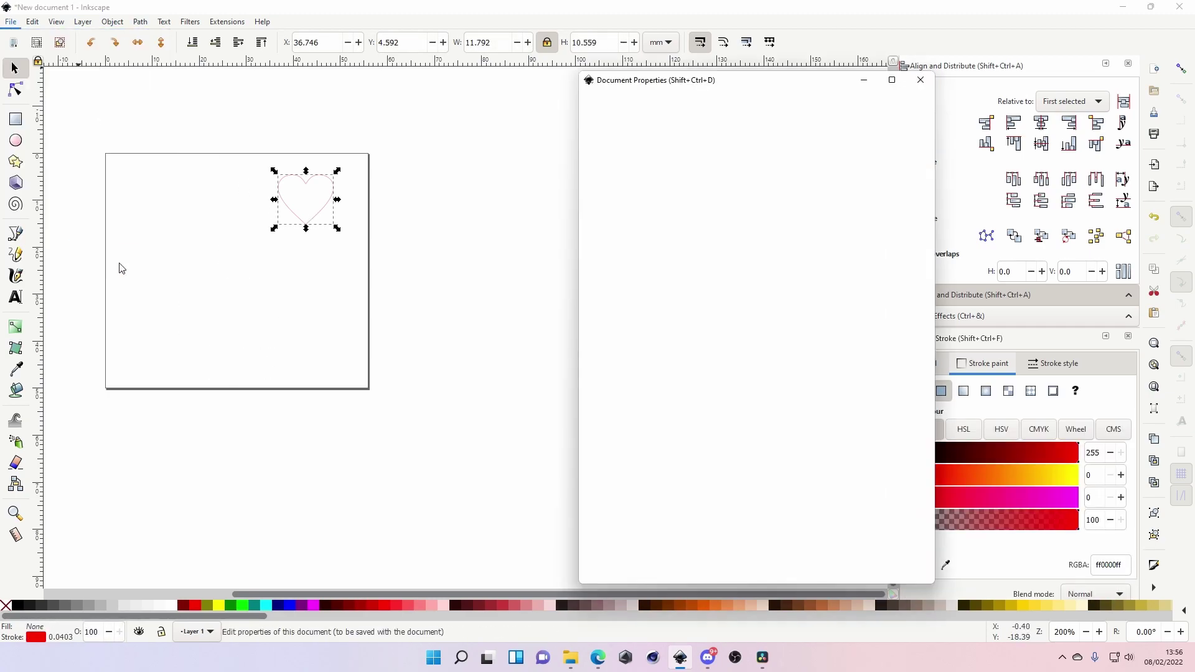
pyautogui.click(716, 423)
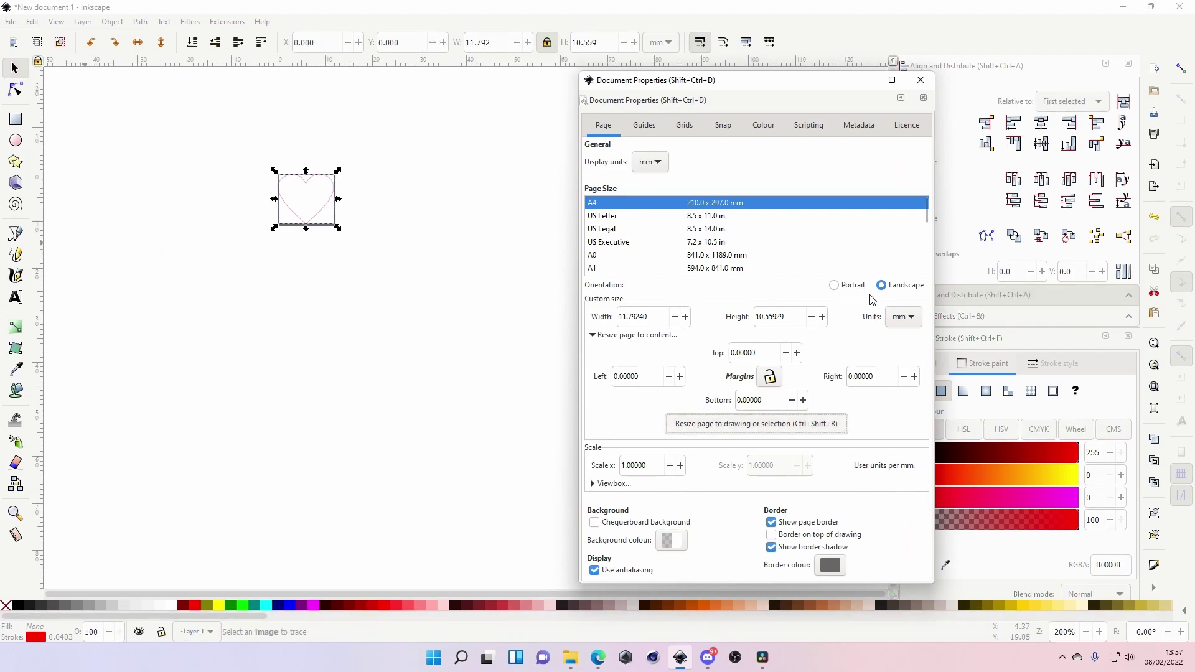
pyautogui.click(920, 80)
# - Try to enlarge the small heart from its upper-right corner, and undo the scaling
pyautogui.click(337, 180)
pyautogui.press('z')
pyautogui.click(305, 183)
pyautogui.click(305, 184)
pyautogui.click(306, 182)
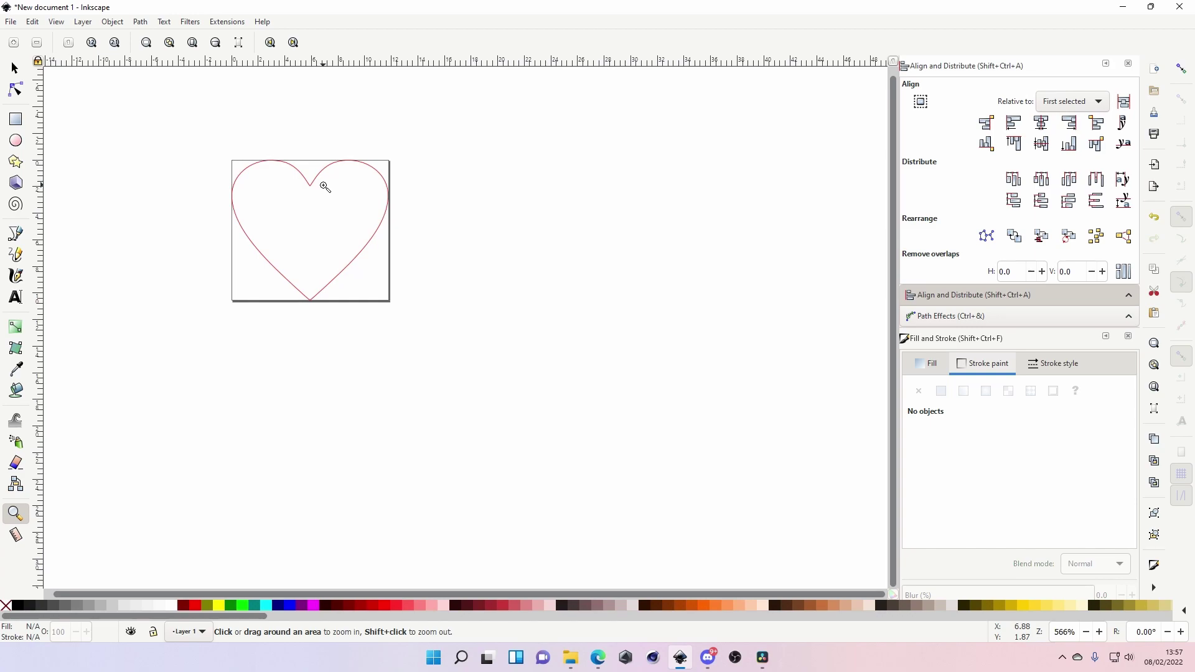
pyautogui.click(15, 70)
pyautogui.click(302, 179)
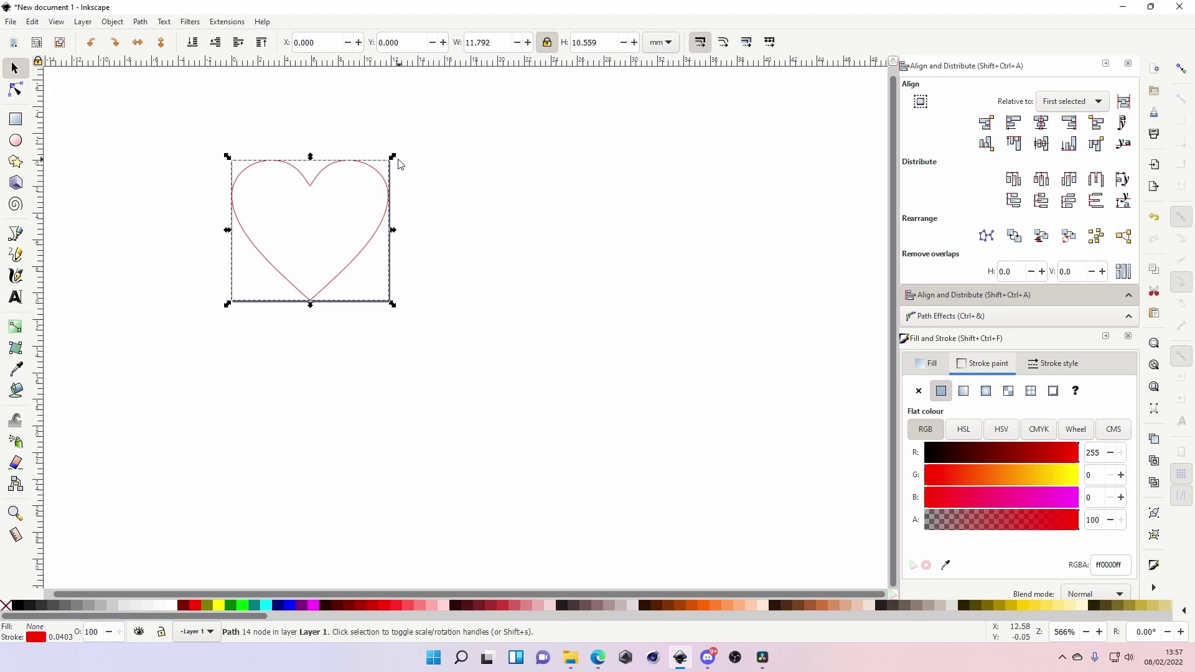
pyautogui.moveTo(394, 163); pyautogui.dragTo(400, 149)
pyautogui.hotkey('ctrl', 'z')
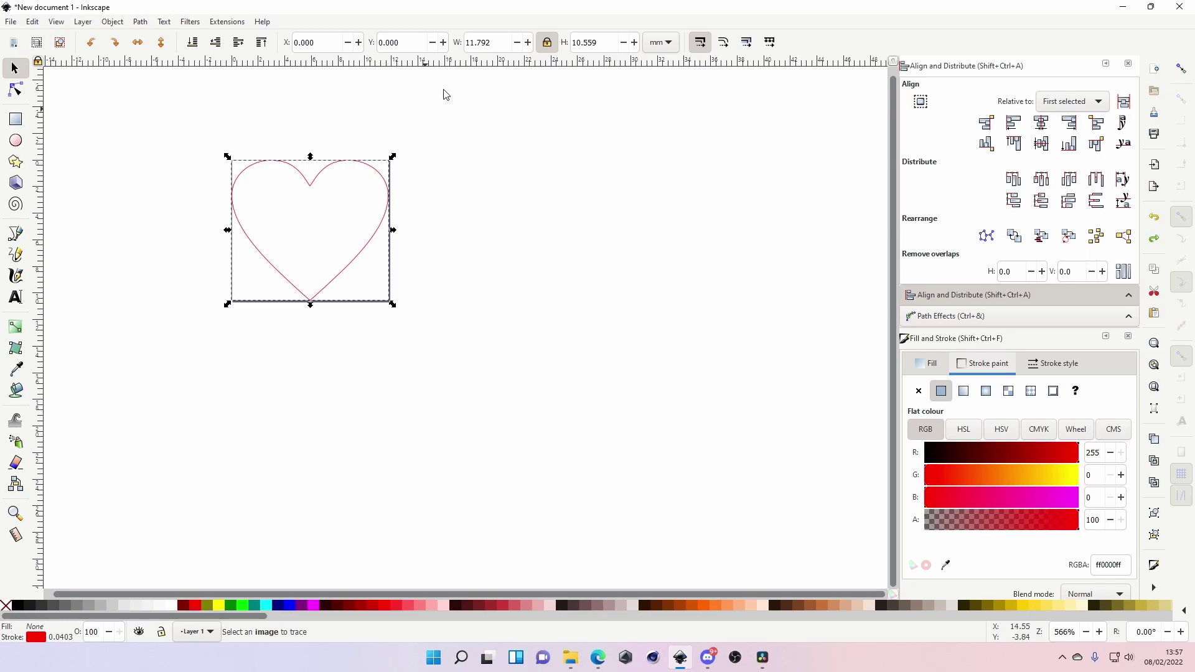
# - Examine the small heart's width value with the heart selected
pyautogui.moveTo(495, 44); pyautogui.dragTo(482, 42)
pyautogui.click(485, 96)
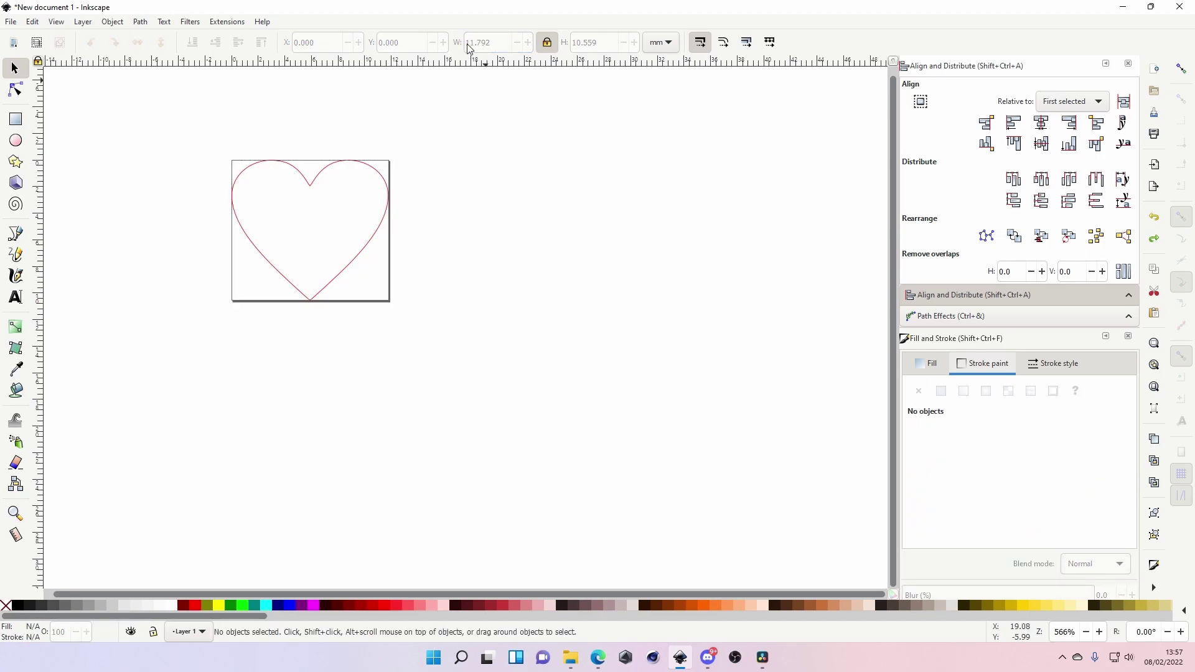
pyautogui.click(391, 180)
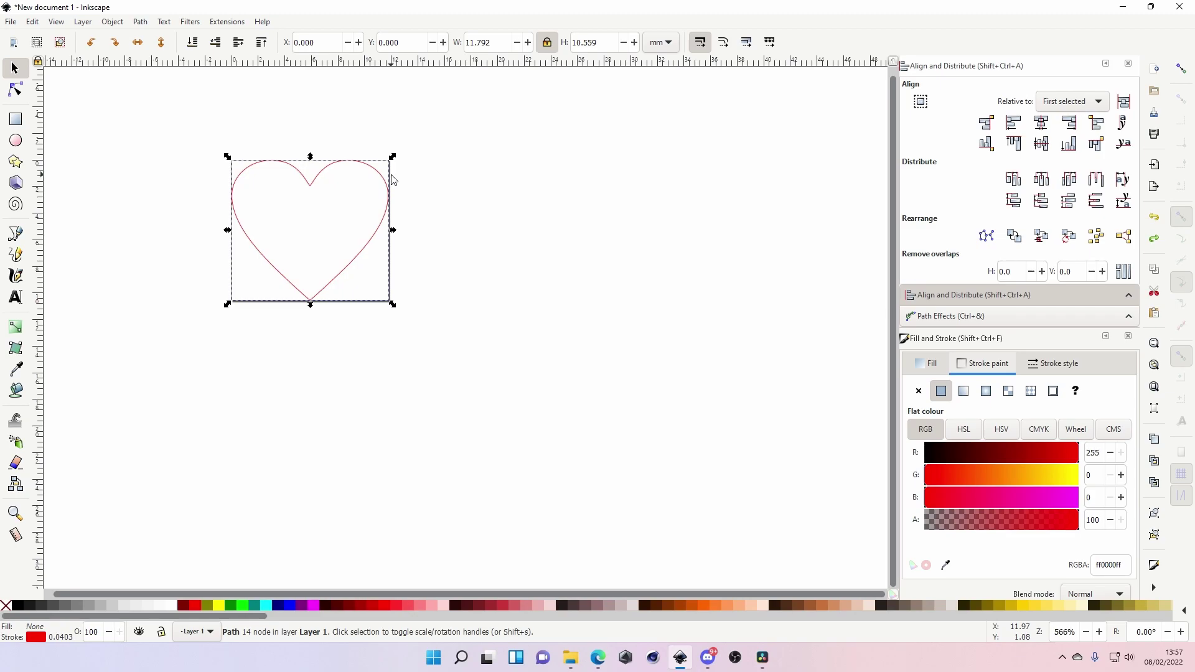
pyautogui.click(427, 185)
pyautogui.scroll(1, 435, 198)
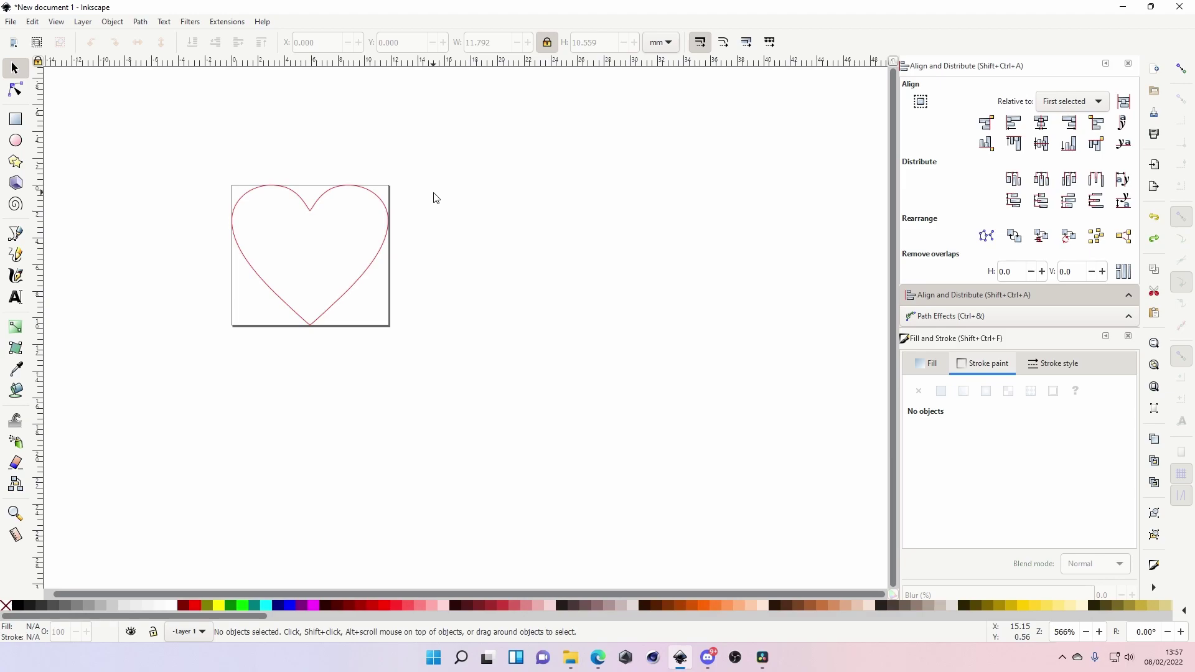
pyautogui.click(360, 291)
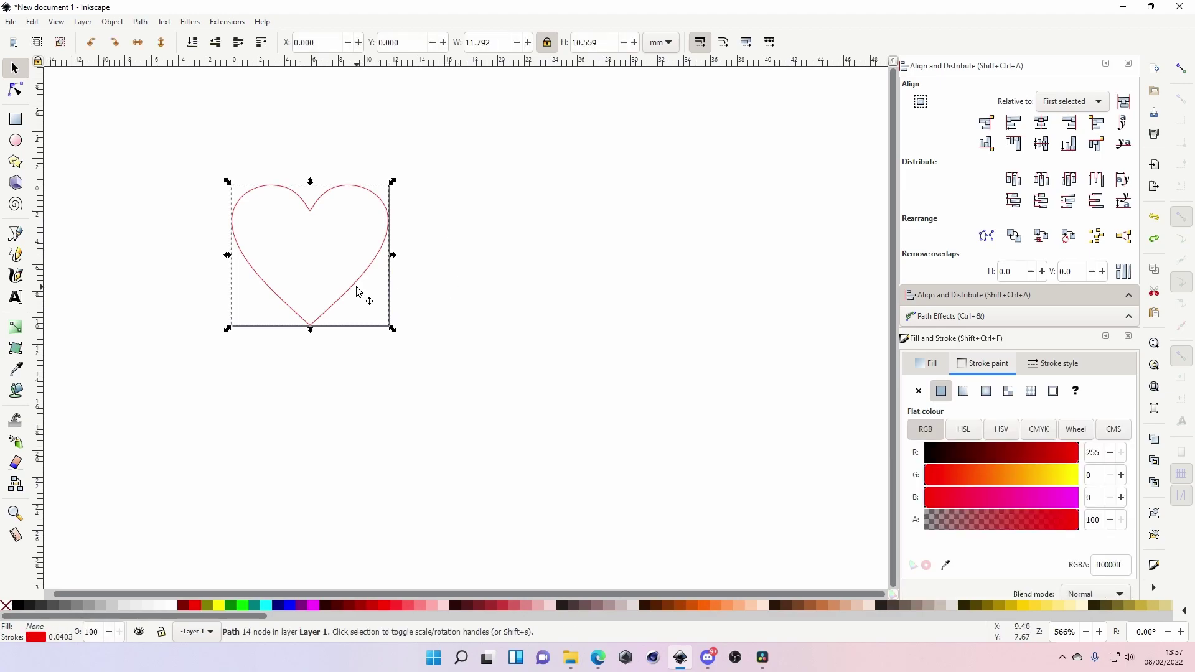
pyautogui.moveTo(493, 40); pyautogui.dragTo(452, 47)
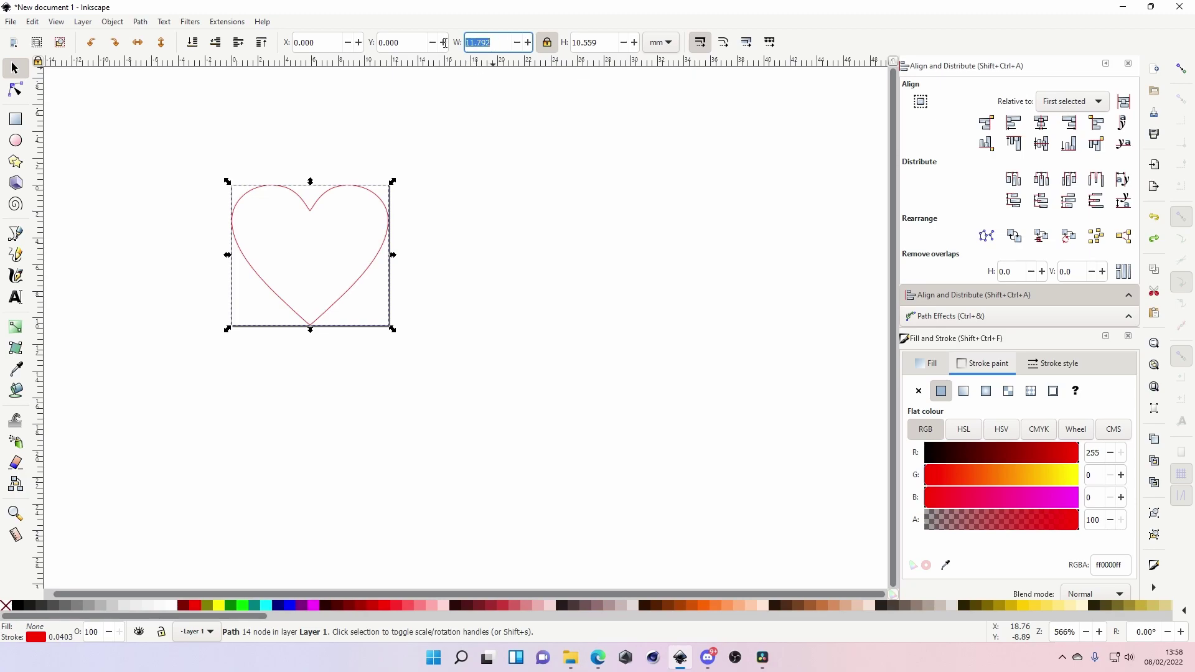
pyautogui.click(493, 39)
pyautogui.moveTo(492, 41); pyautogui.dragTo(454, 48)
pyautogui.click(493, 43)
pyautogui.click(479, 123)
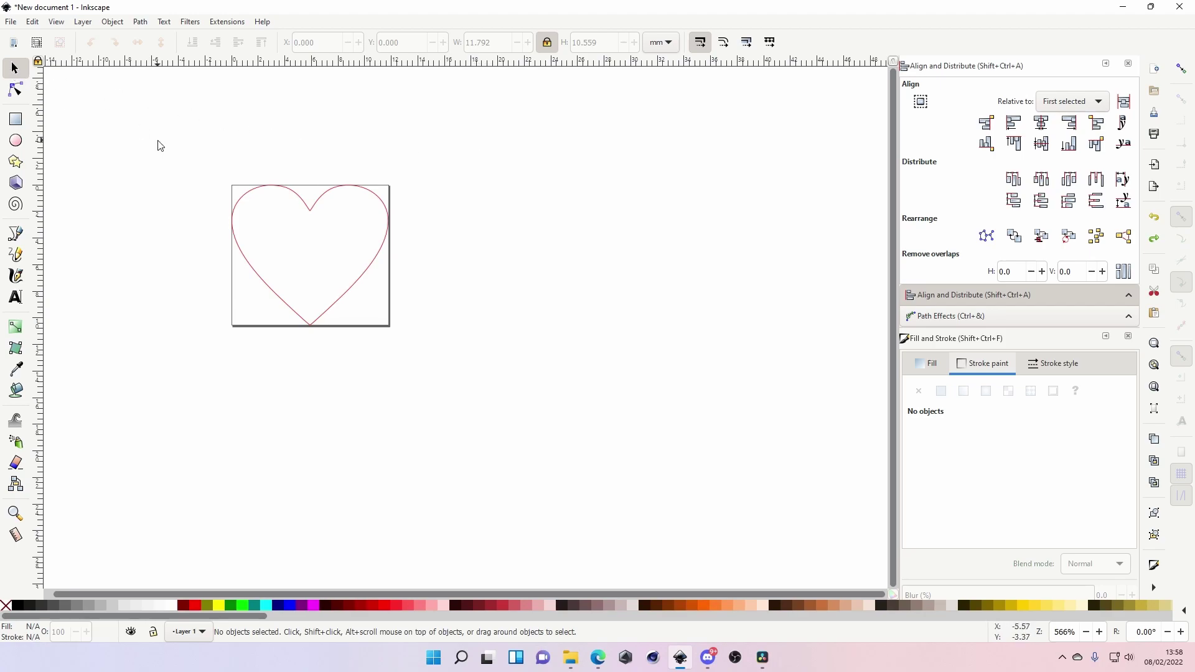
# - Undo the page resize and the deletions of the date, both names, ampersand and large heart outline
pyautogui.click(319, 245)
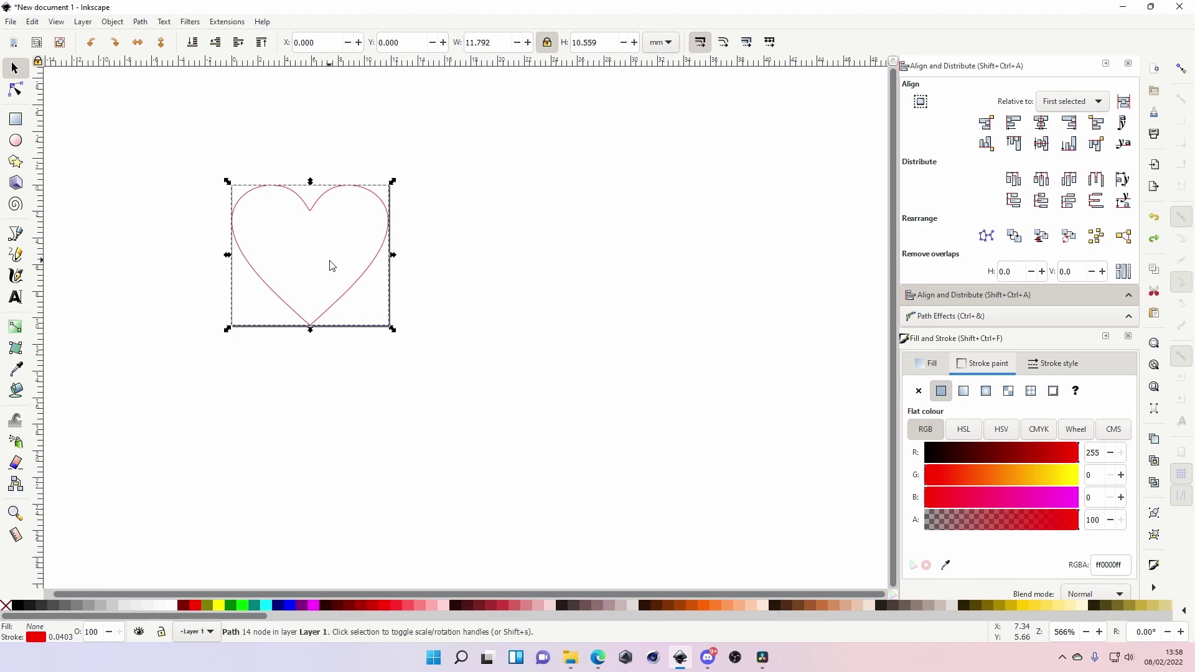
pyautogui.hotkey('ctrl', 'z')
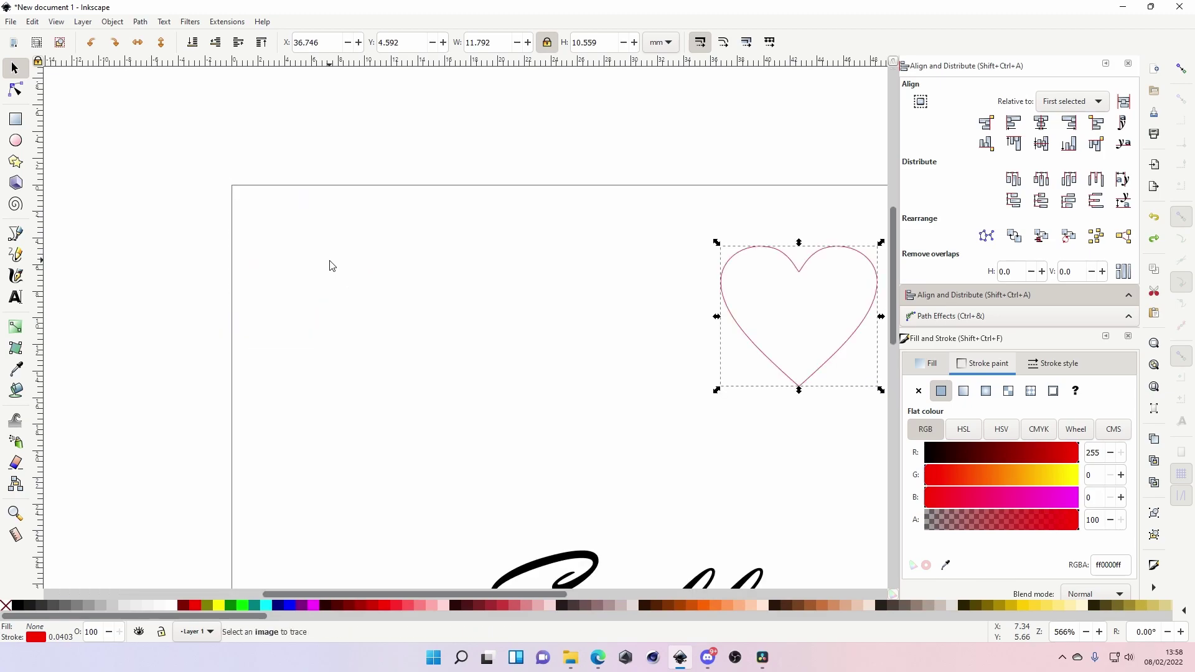
pyautogui.scroll(-4, 553, 303)
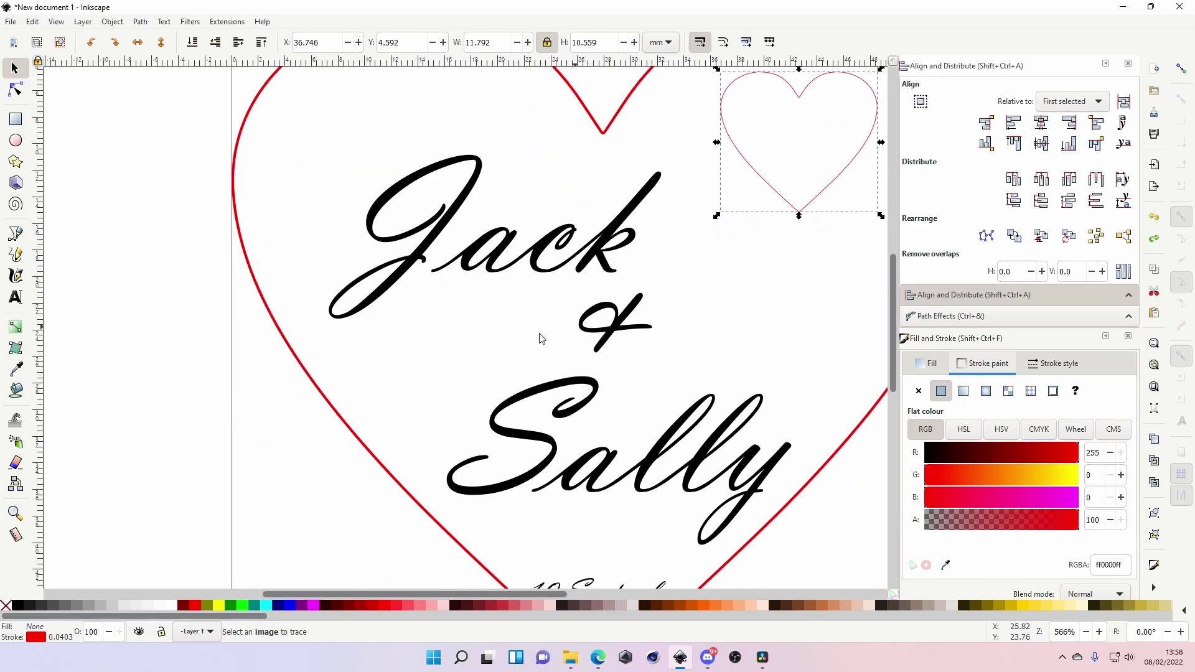
pyautogui.click(204, 426)
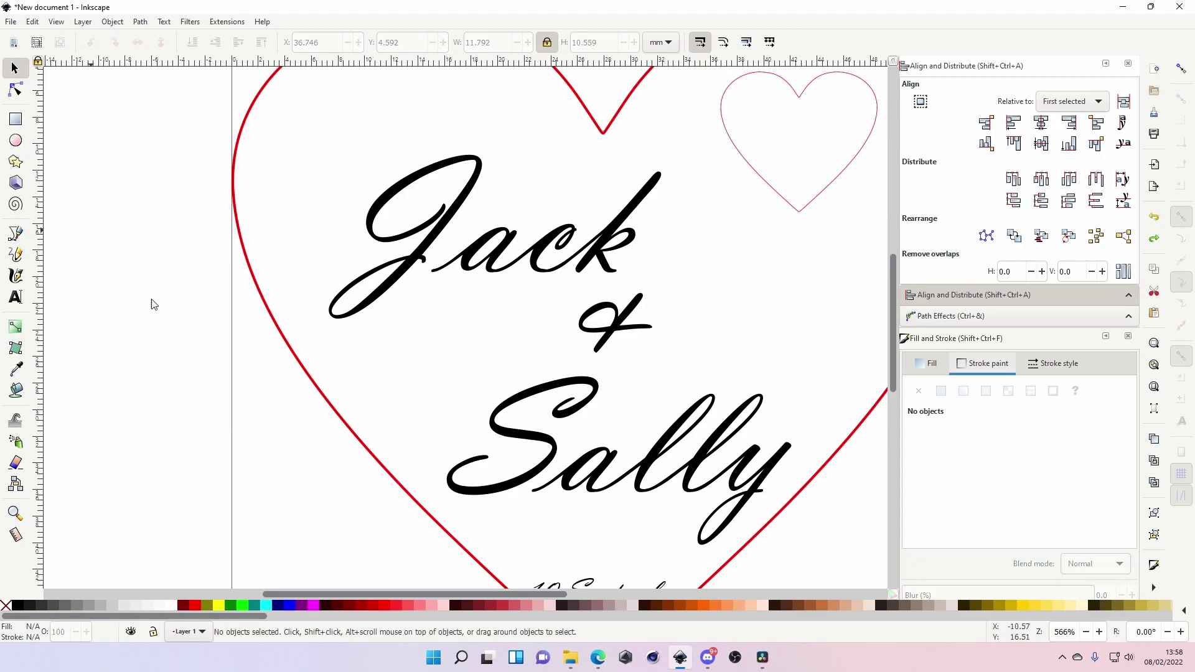
pyautogui.rightClick(220, 447)
pyautogui.press('Escape')
pyautogui.press('z')
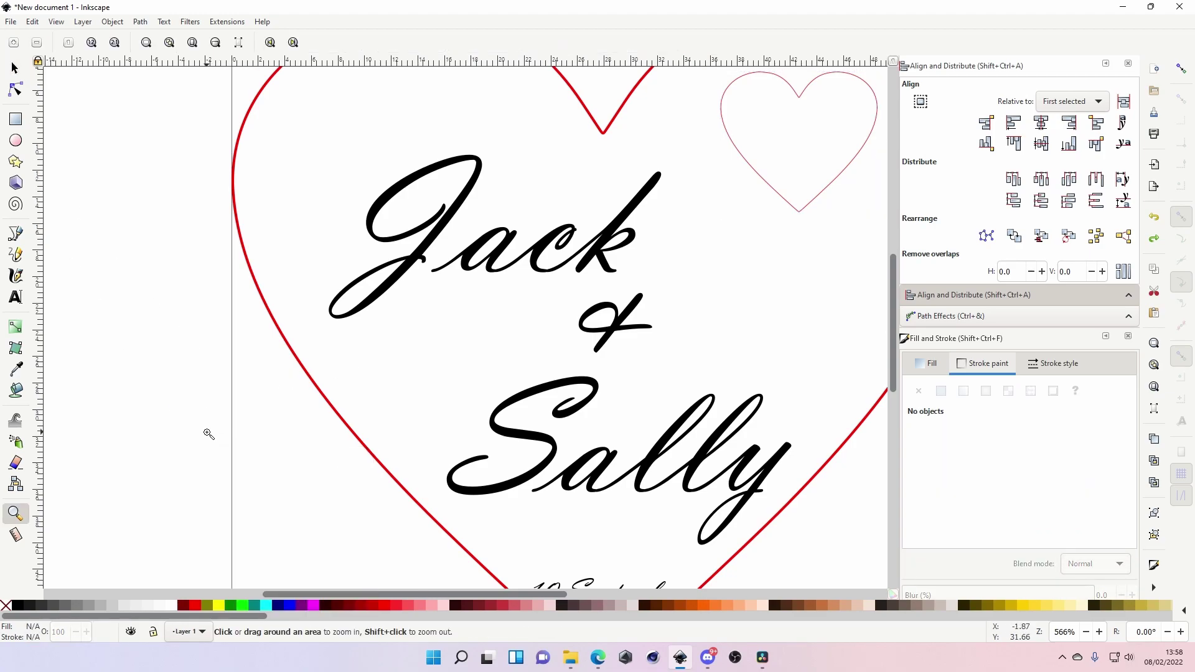
pyautogui.keyDown('shift'); pyautogui.click(208, 434); pyautogui.keyUp('shift')
pyautogui.keyDown('shift'); pyautogui.click(208, 435); pyautogui.keyUp('shift')
pyautogui.scroll(-2, 405, 447)
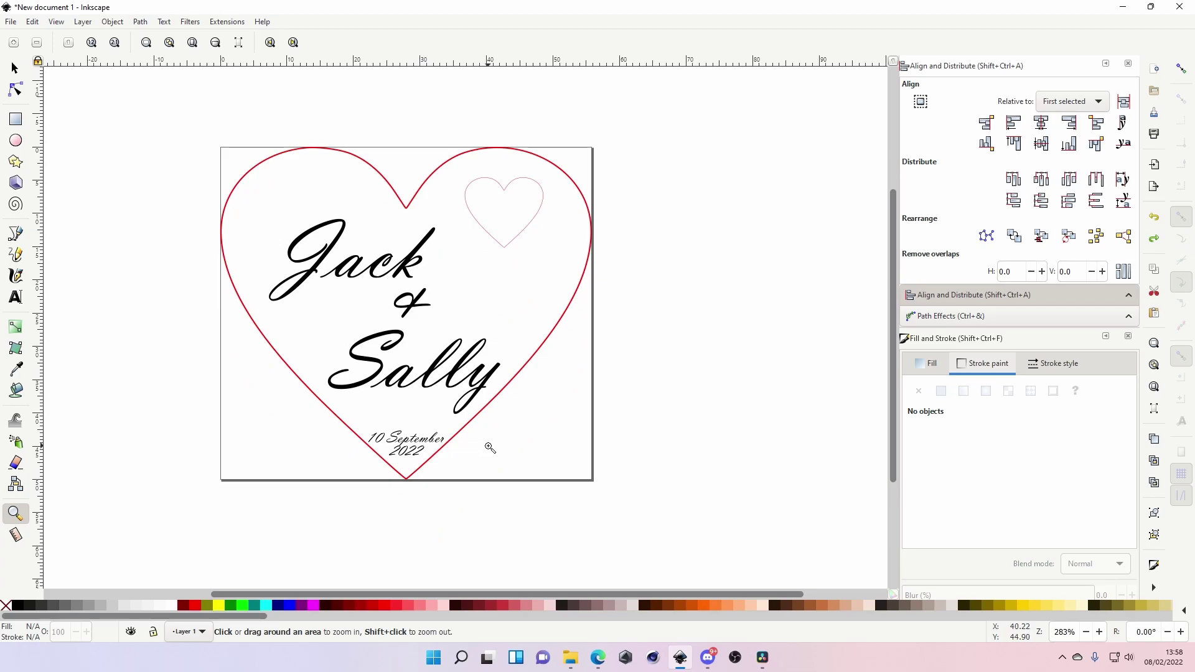